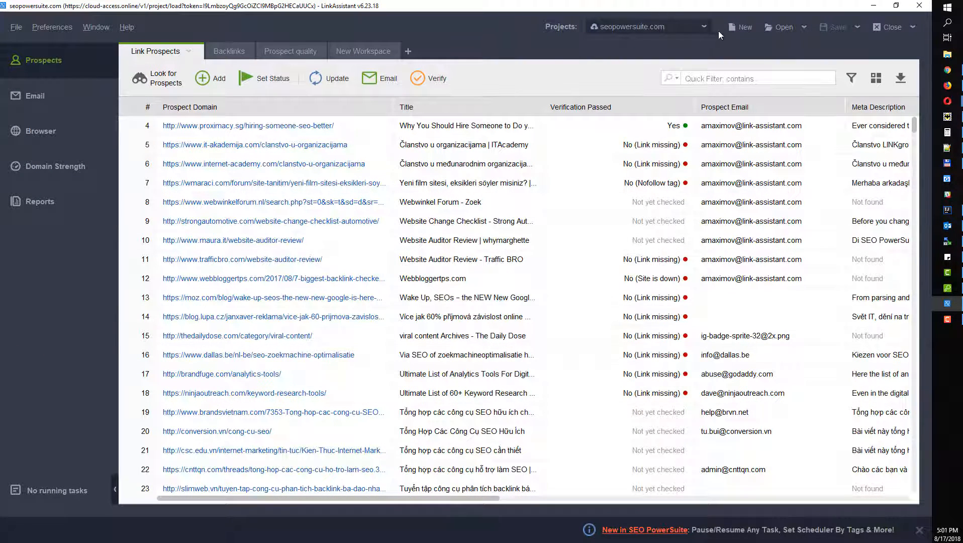
# Step: Create a new project for the website seopowersuite.com
pyautogui.click(739, 27)
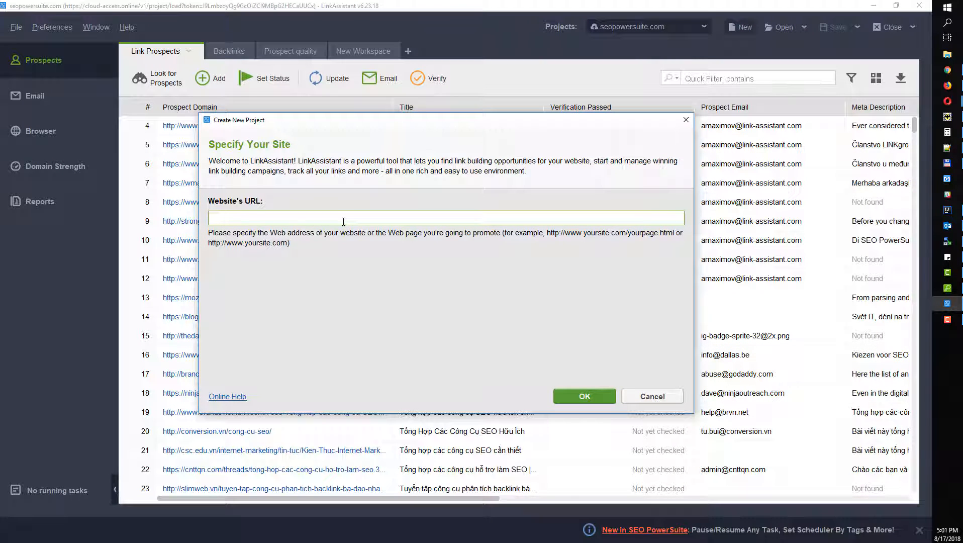
pyautogui.write('seopowersuite.com')
pyautogui.click(571, 396)
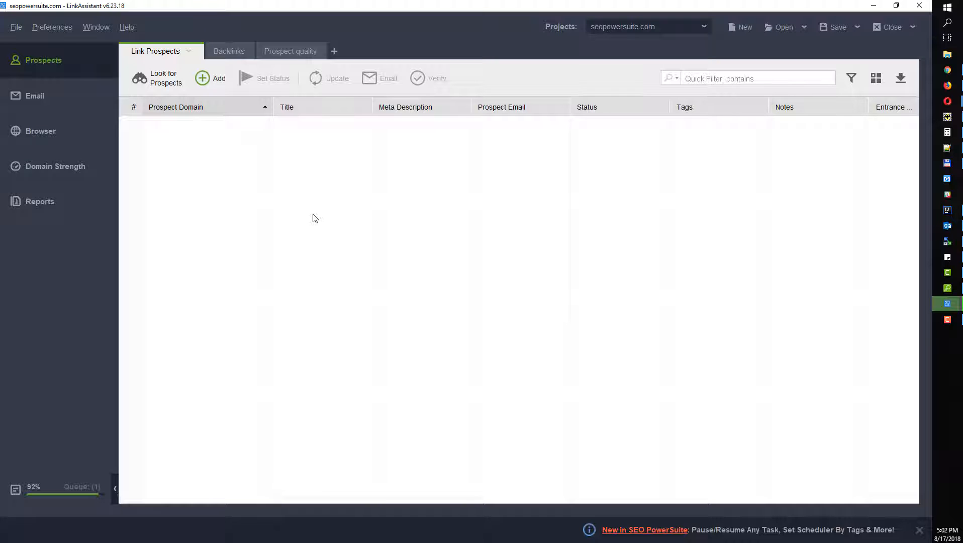
# Step: Open the Find Link Prospects wizard and try the Reviews, Commenting and Giveaways search methods
pyautogui.click(164, 82)
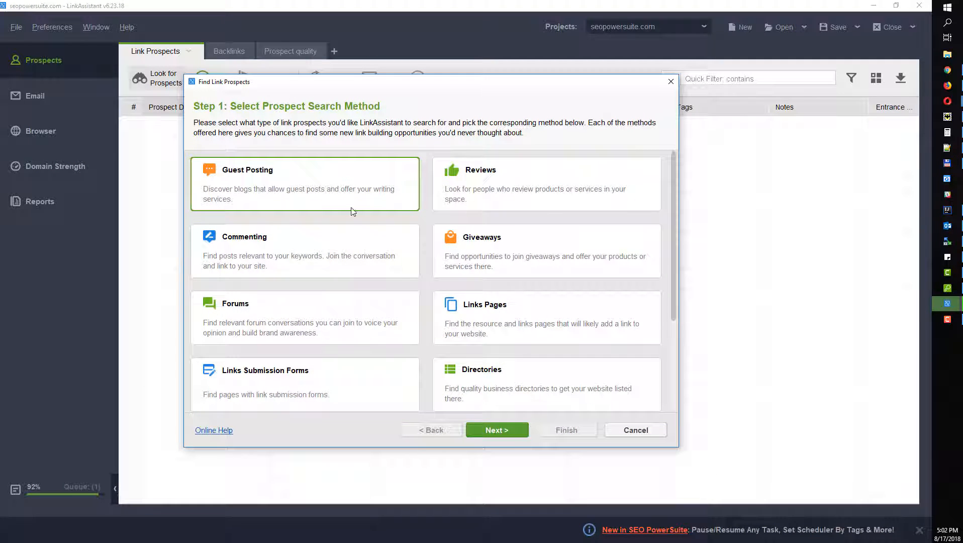
pyautogui.scroll(-3, 399, 293)
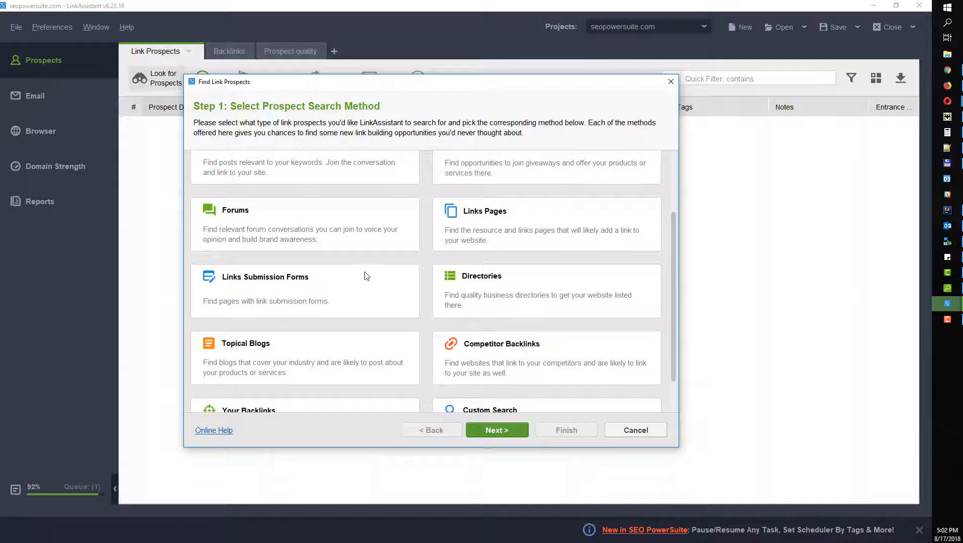
pyautogui.scroll(3, 358, 275)
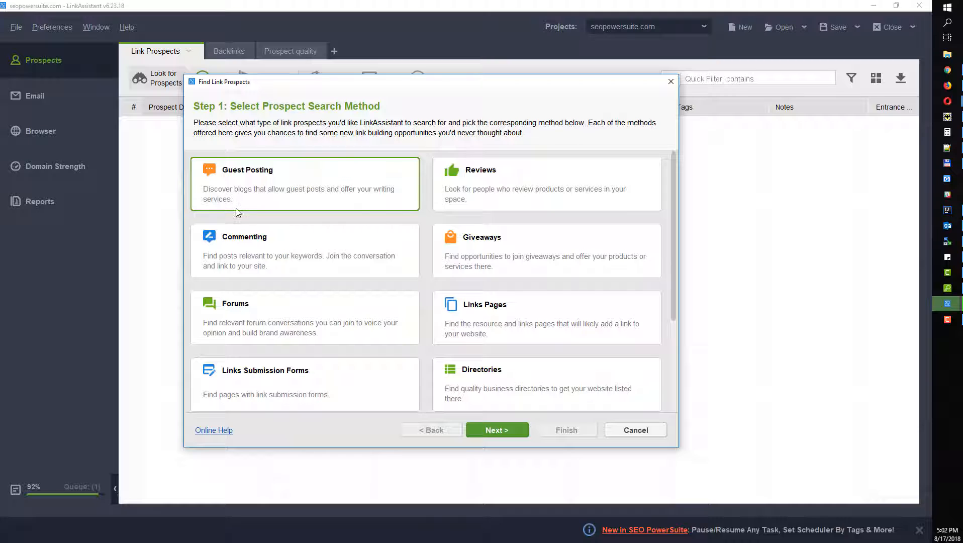
pyautogui.click(477, 191)
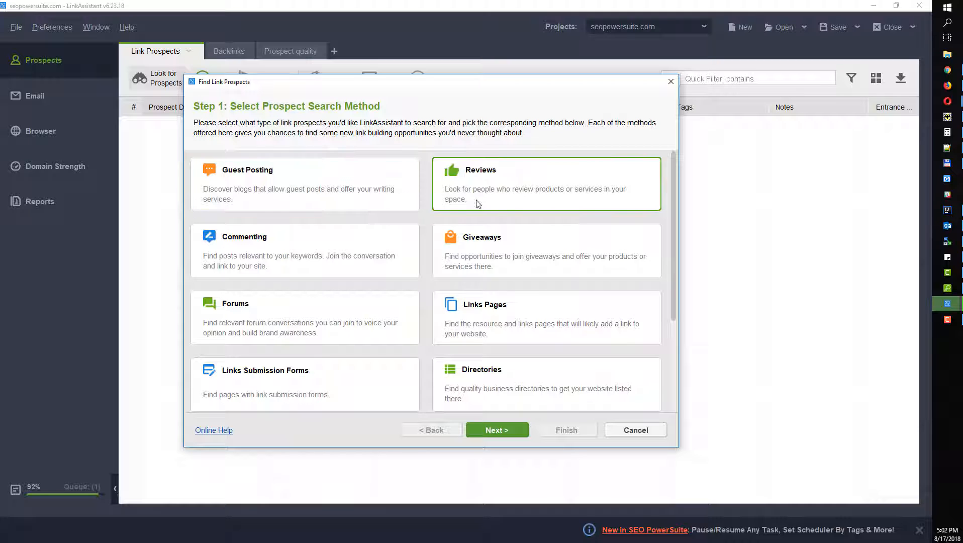
pyautogui.scroll(-1, 457, 238)
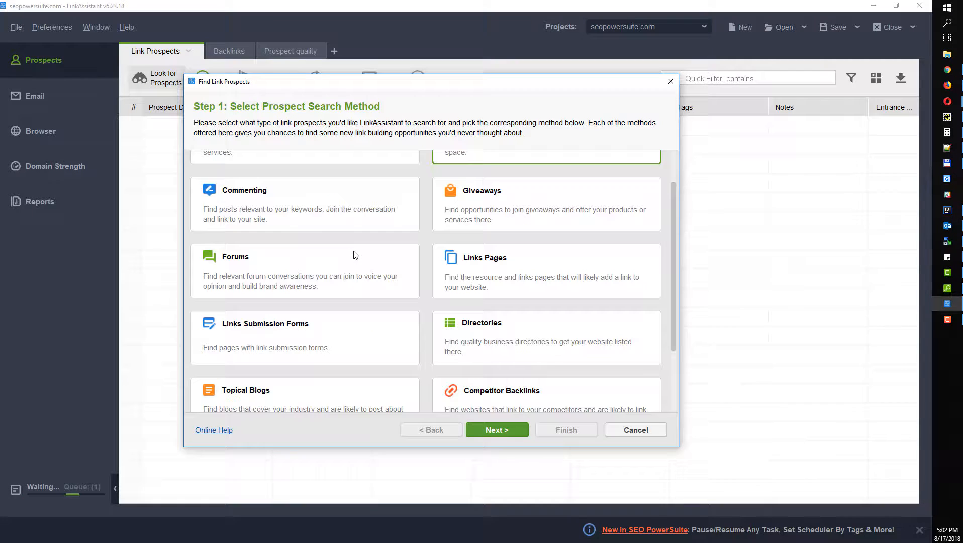
pyautogui.click(312, 224)
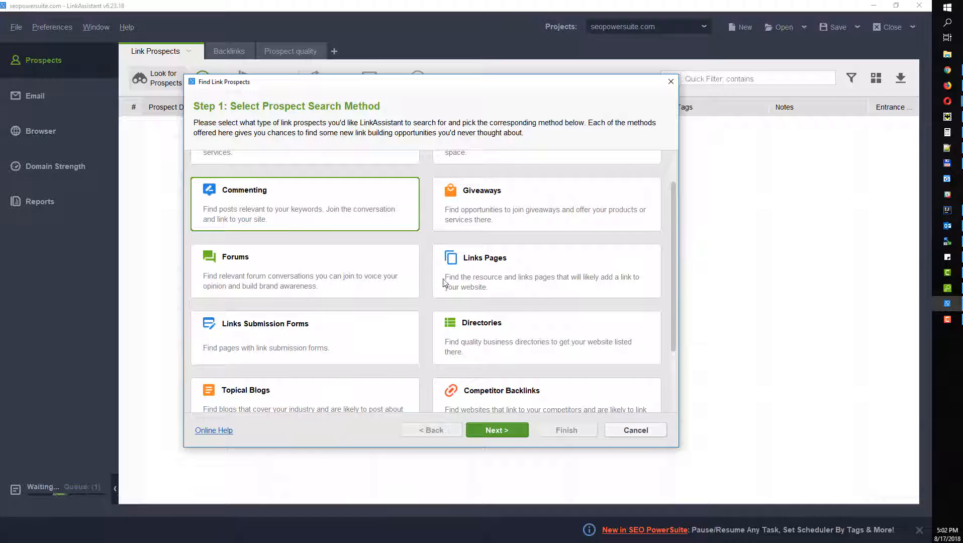
pyautogui.click(478, 207)
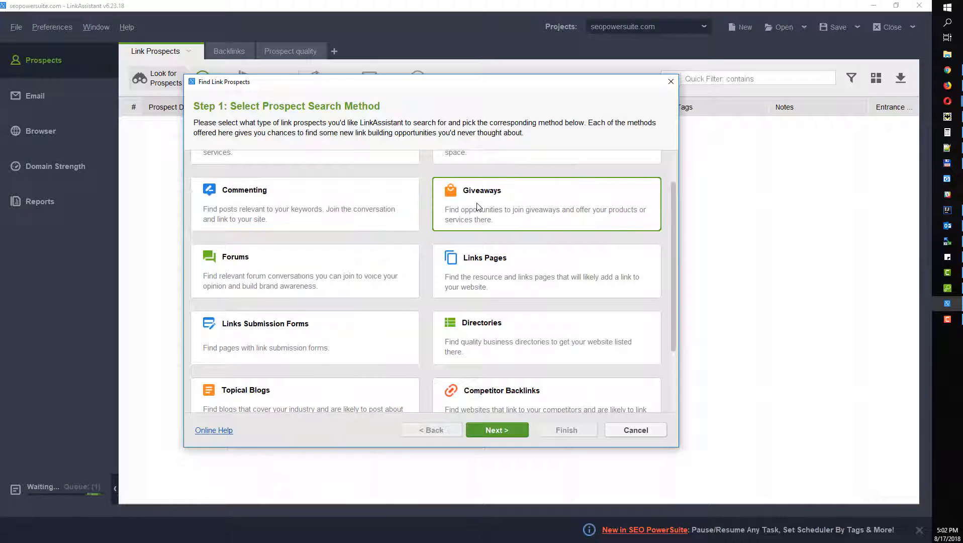
# Step: Try the backlink-based methods, make the wizard taller, and select Custom Search
pyautogui.scroll(-3, 419, 310)
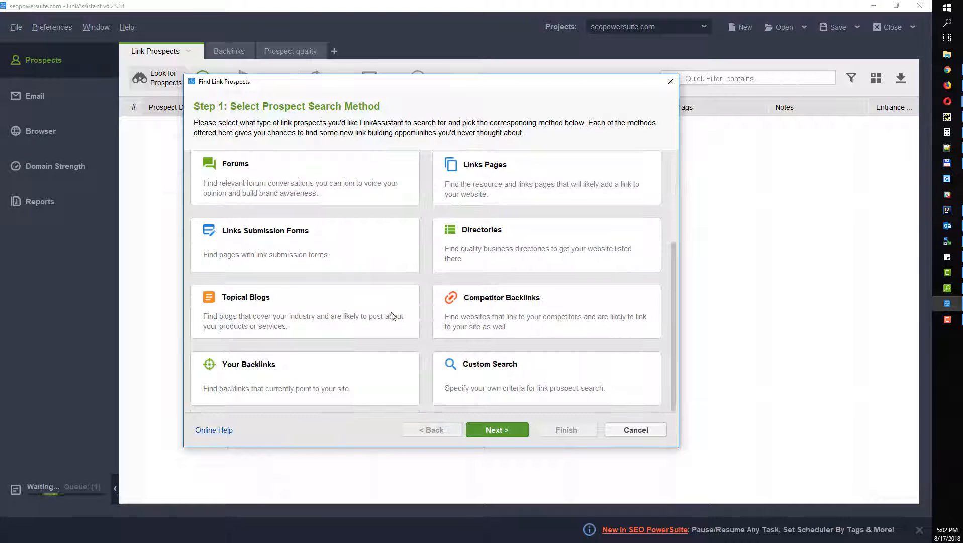
pyautogui.scroll(5, 448, 289)
pyautogui.scroll(-3, 342, 291)
pyautogui.click(490, 303)
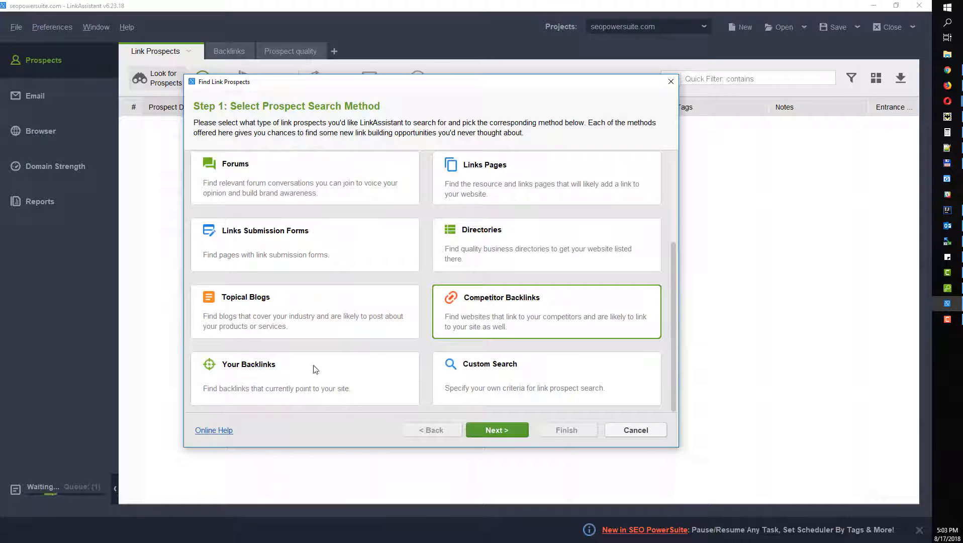
pyautogui.click(279, 380)
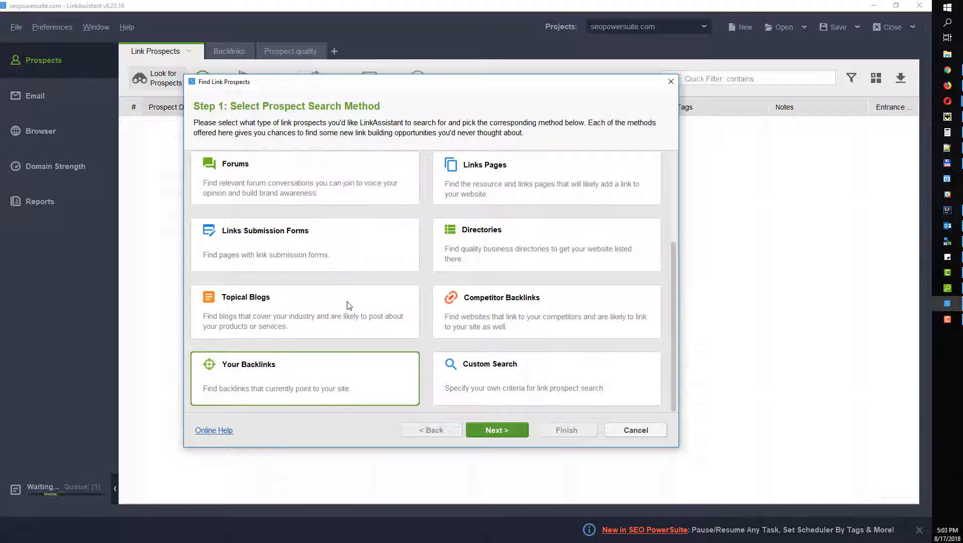
pyautogui.scroll(5, 432, 261)
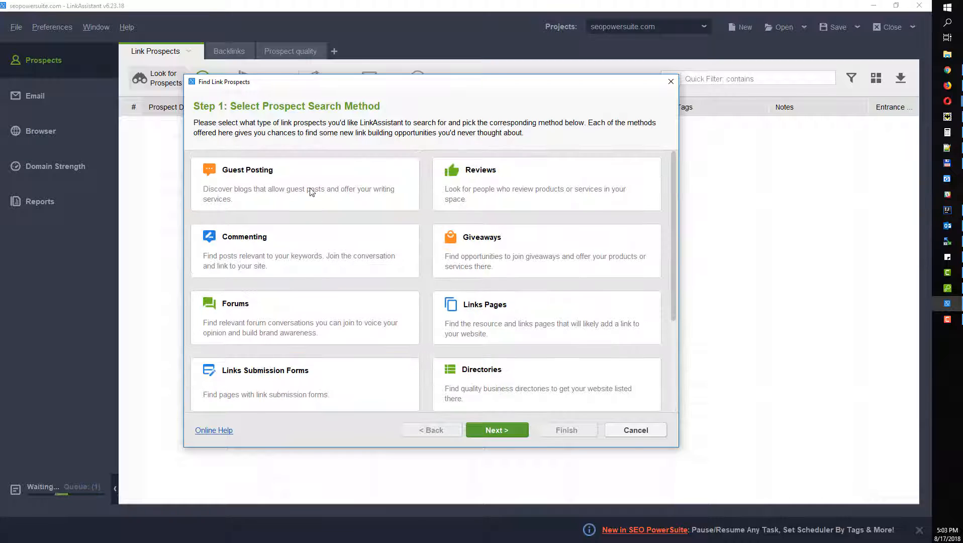
pyautogui.moveTo(360, 75); pyautogui.dragTo(360, 51)
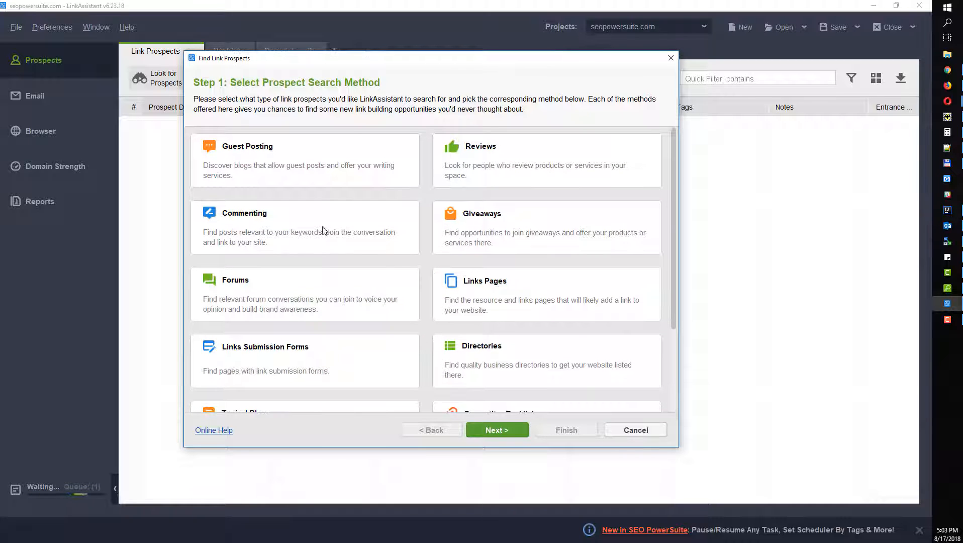
pyautogui.scroll(-3, 326, 322)
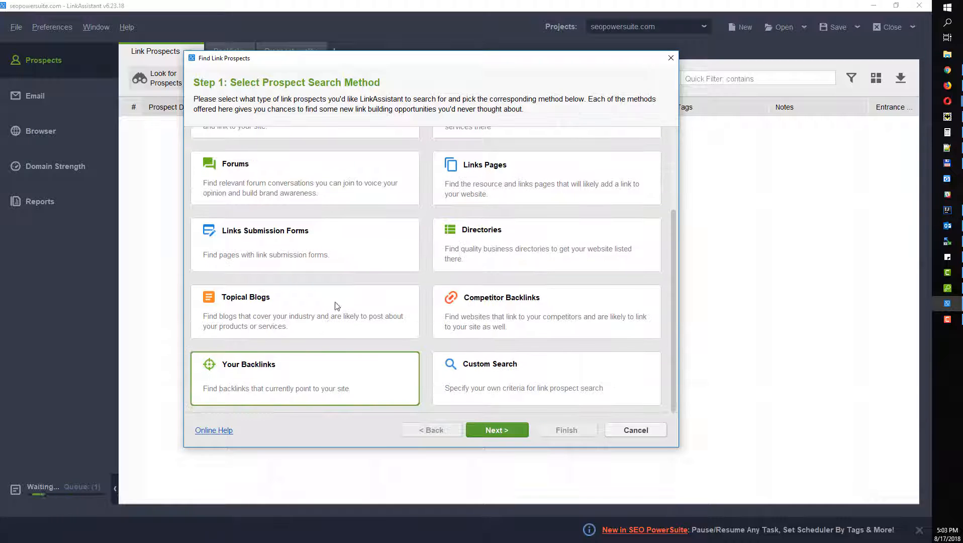
pyautogui.click(489, 367)
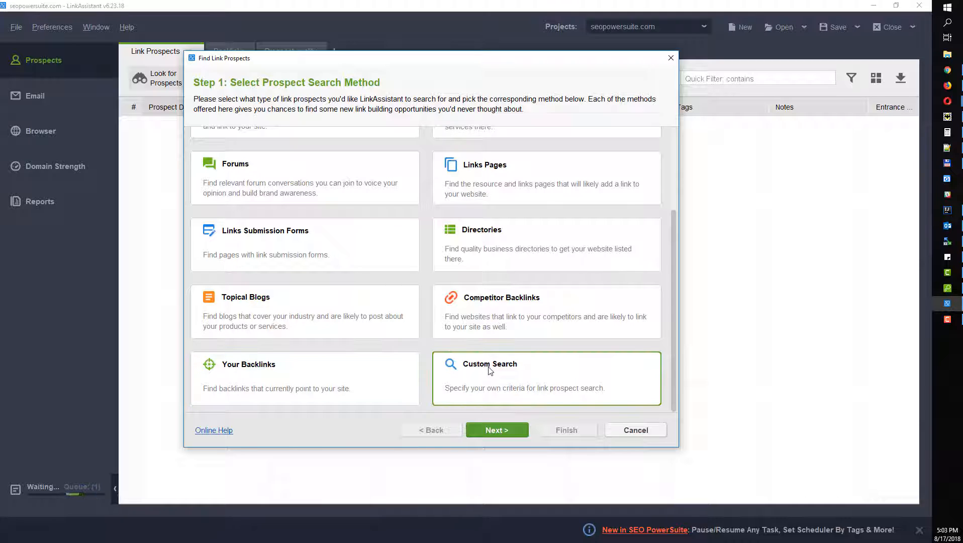
pyautogui.click(508, 429)
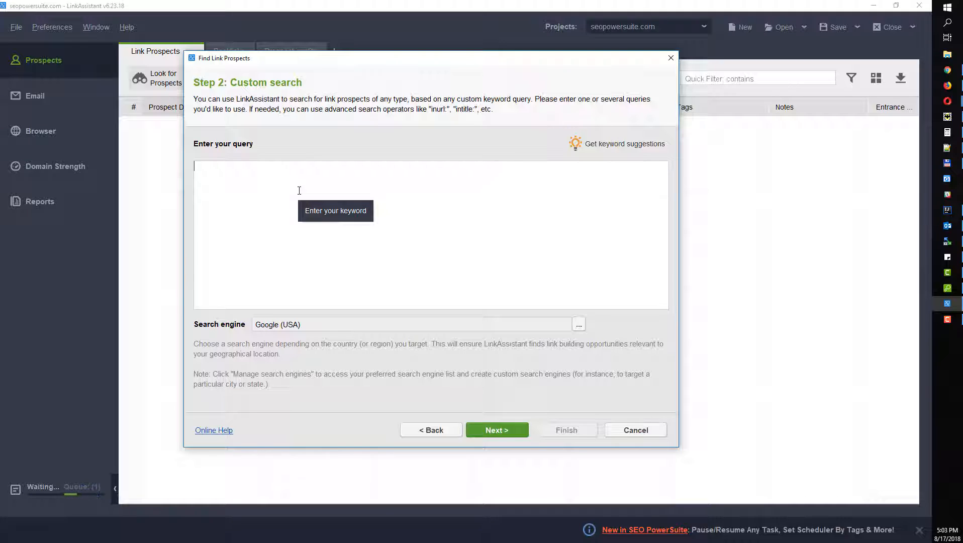
pyautogui.click(434, 430)
pyautogui.scroll(2, 337, 267)
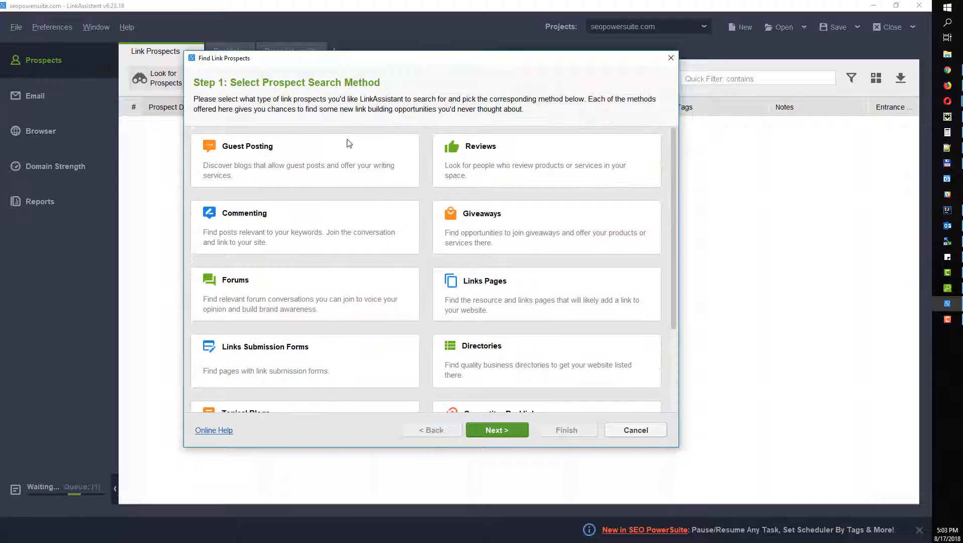
# Step: Choose the Guest Posting method with the keywords 'seo tools' and 'seo software'
pyautogui.click(243, 173)
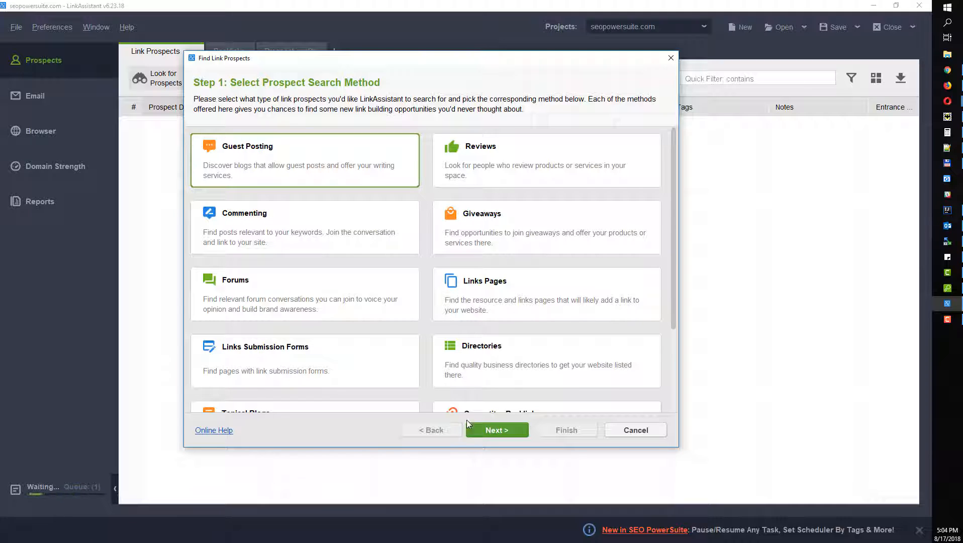
pyautogui.click(498, 429)
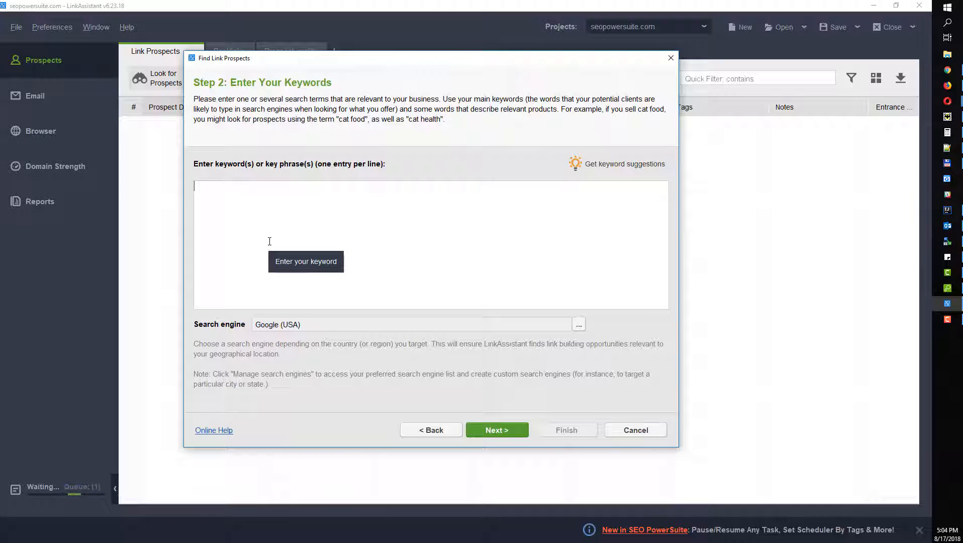
pyautogui.write('seo tools ')
pyautogui.write('seo software')
pyautogui.click(507, 429)
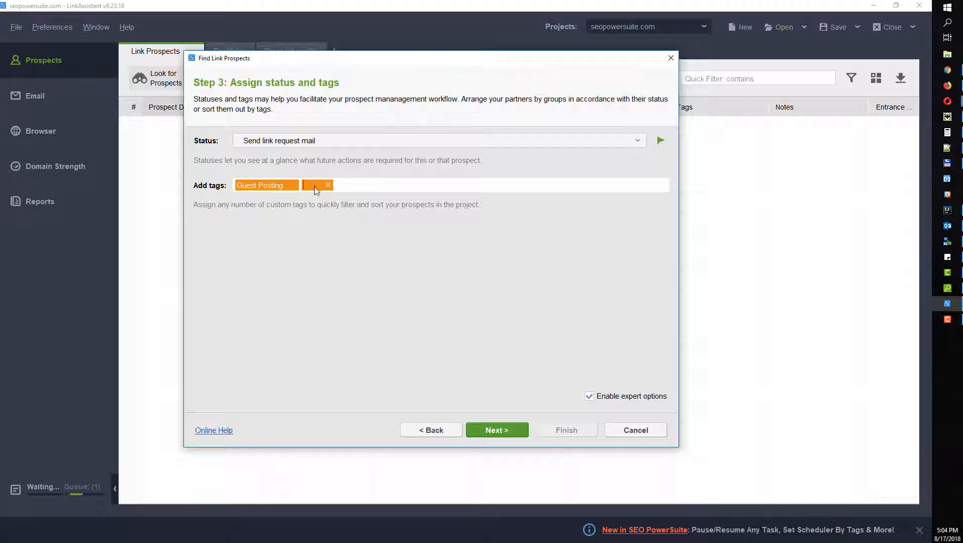
# Step: On Step 4, turn off titles and descriptions and turn on Get exact URLs
pyautogui.click(493, 430)
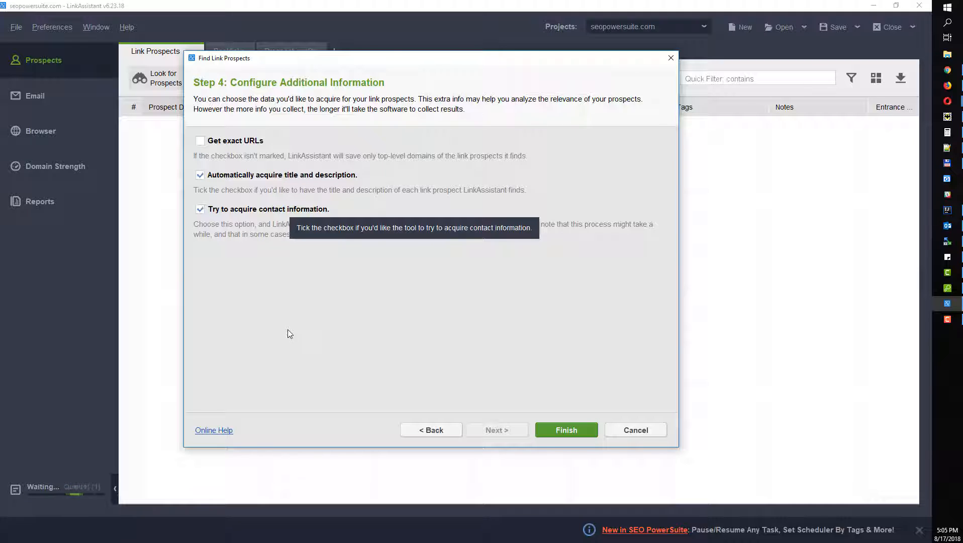
pyautogui.click(208, 177)
pyautogui.click(200, 142)
# Step: Start the prospect search and switch to the cloud seopowersuite.com project
pyautogui.click(562, 427)
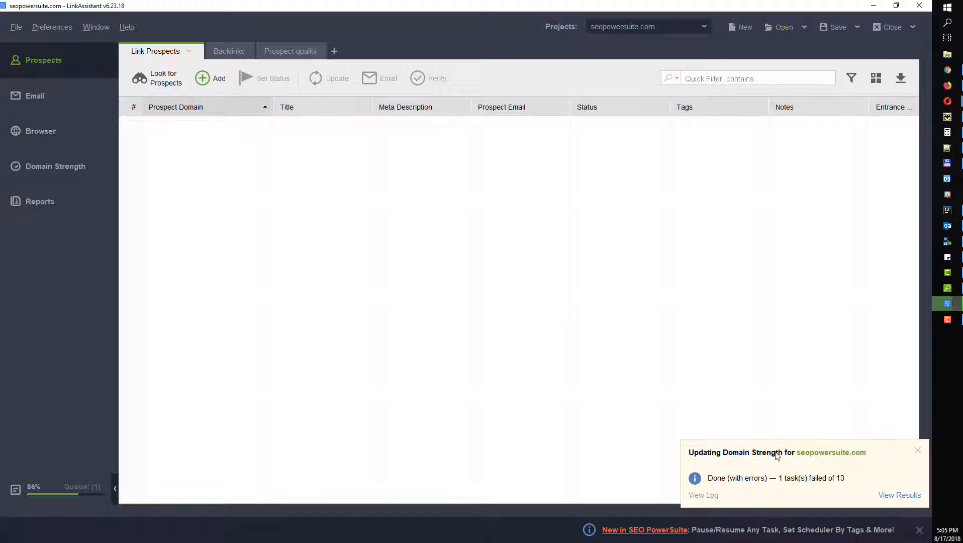
pyautogui.click(652, 27)
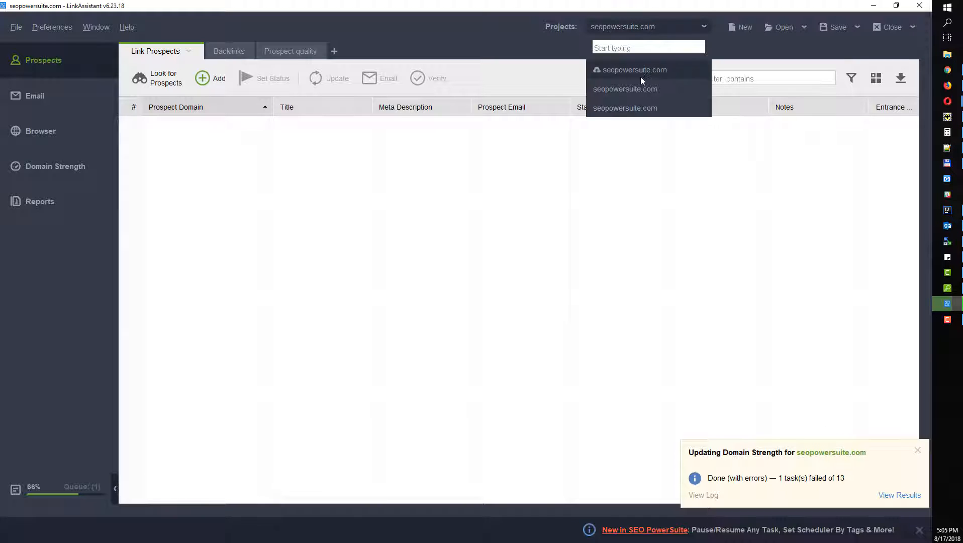
pyautogui.click(639, 70)
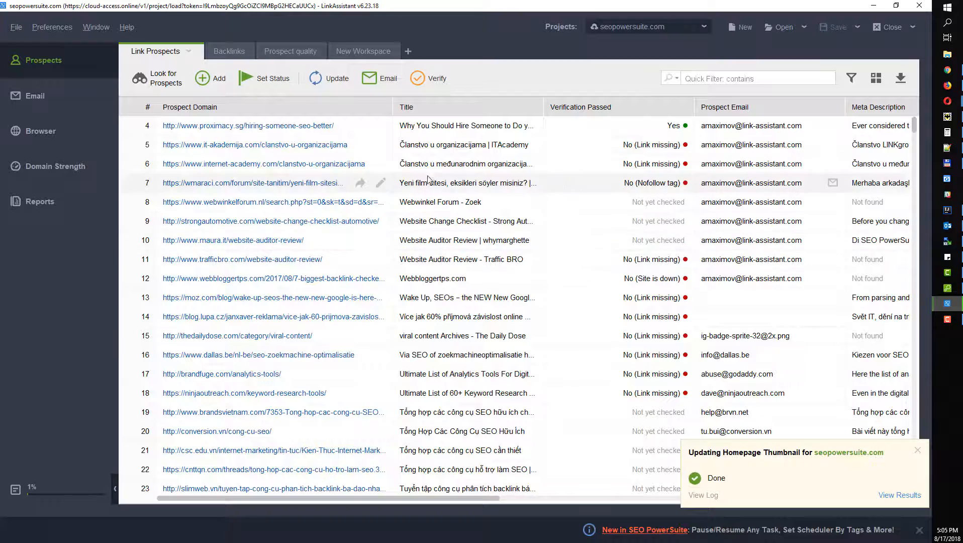
# Step: Narrow the Prospect Domain column, widen the Title column, and scroll the table sideways
pyautogui.scroll(-4, 291, 232)
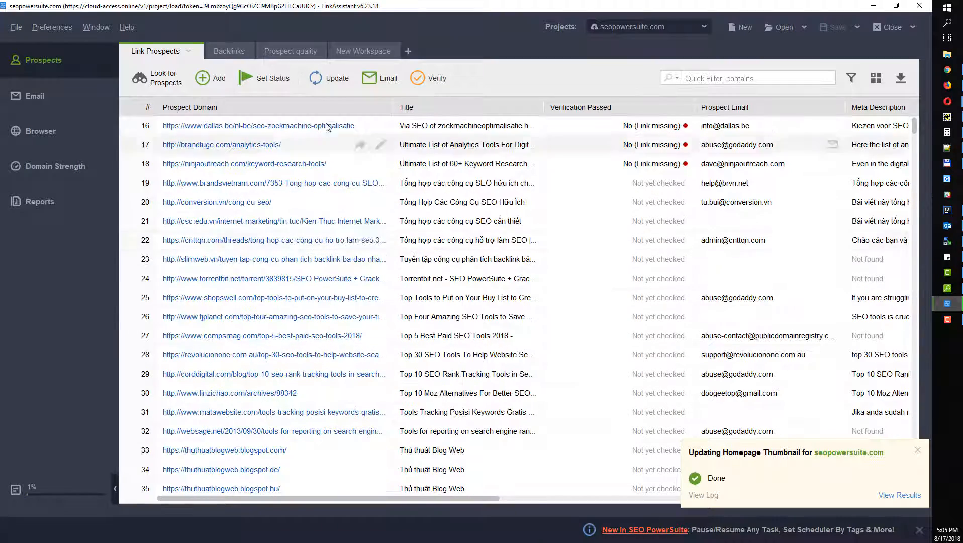
pyautogui.moveTo(393, 107); pyautogui.dragTo(351, 106)
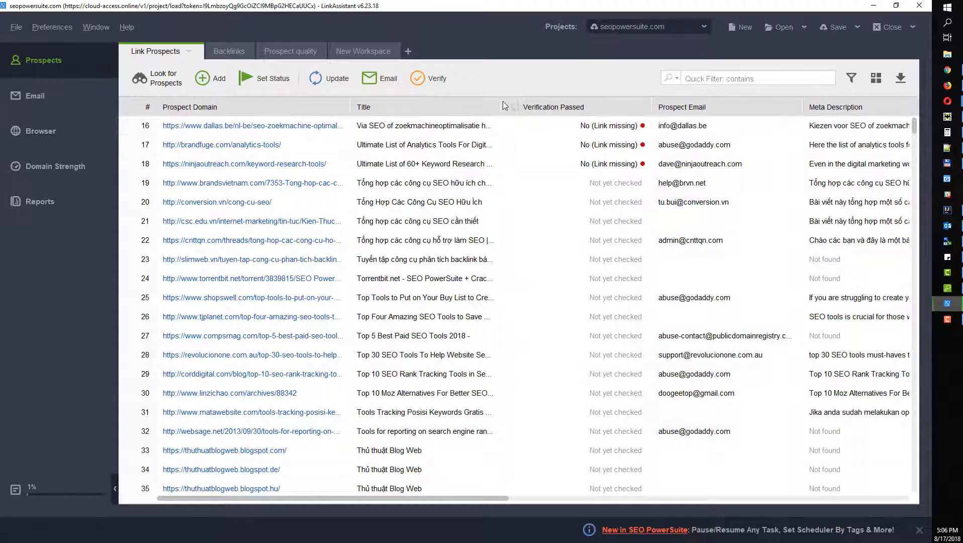
pyautogui.moveTo(516, 102); pyautogui.dragTo(551, 103)
pyautogui.scroll(5, 365, 188)
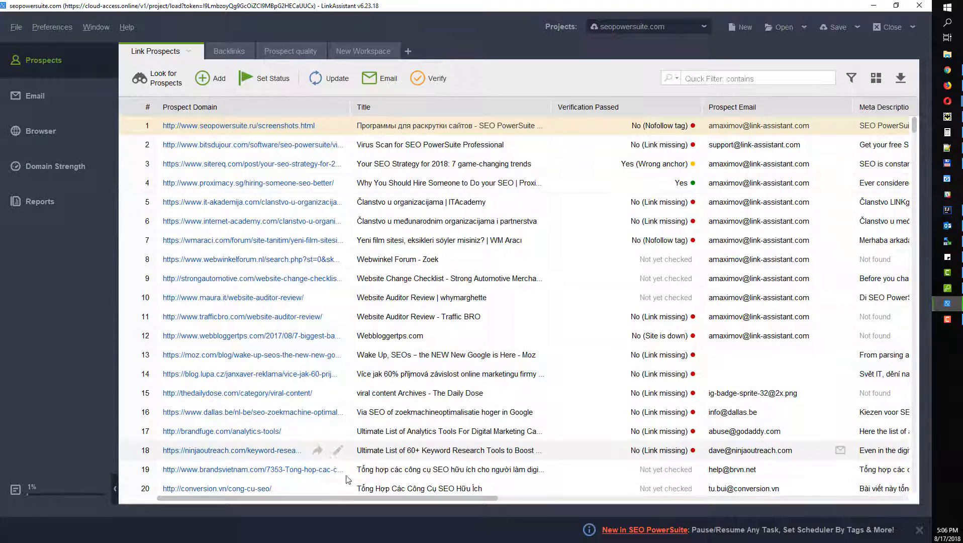
pyautogui.moveTo(357, 497); pyautogui.dragTo(576, 513)
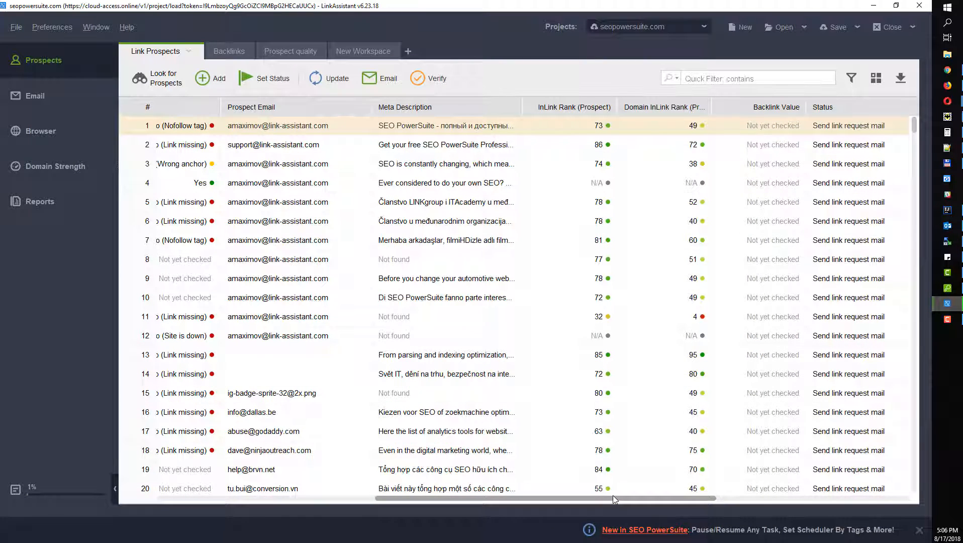
pyautogui.moveTo(613, 495); pyautogui.dragTo(756, 503)
# Step: Add the Twitter Mentions, Google +1's and Facebook Likes/Shares prospect columns to the table
pyautogui.click(880, 81)
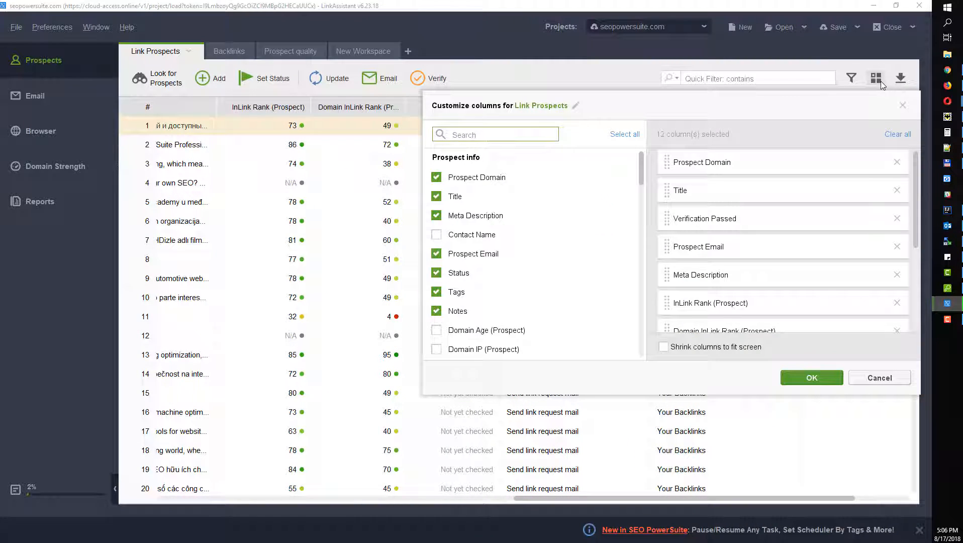
pyautogui.moveTo(641, 160); pyautogui.dragTo(645, 310)
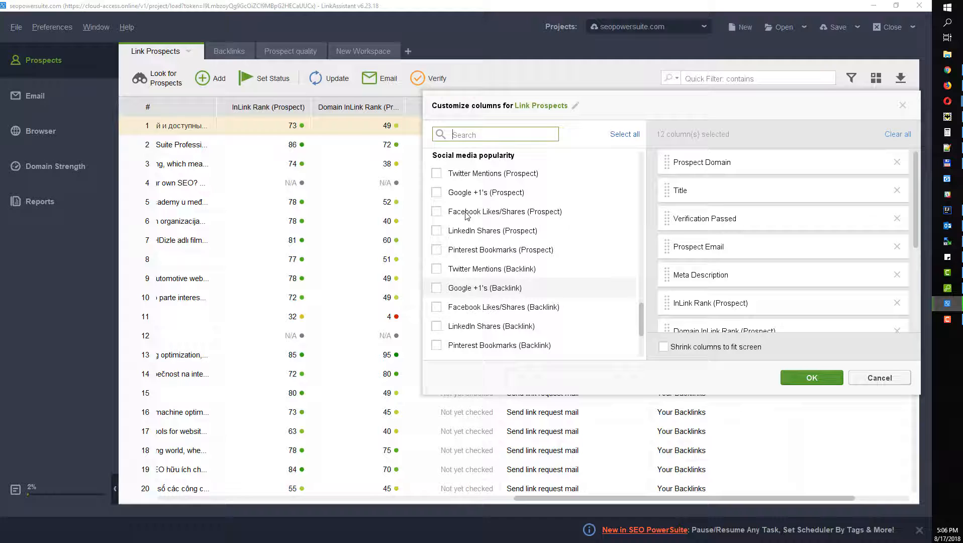
pyautogui.click(436, 173)
pyautogui.click(436, 193)
pyautogui.click(437, 211)
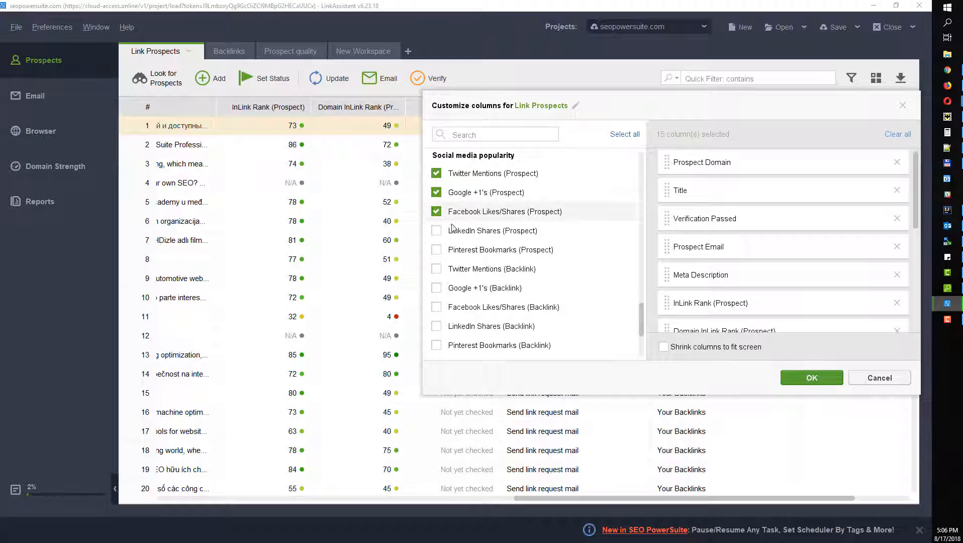
pyautogui.click(812, 377)
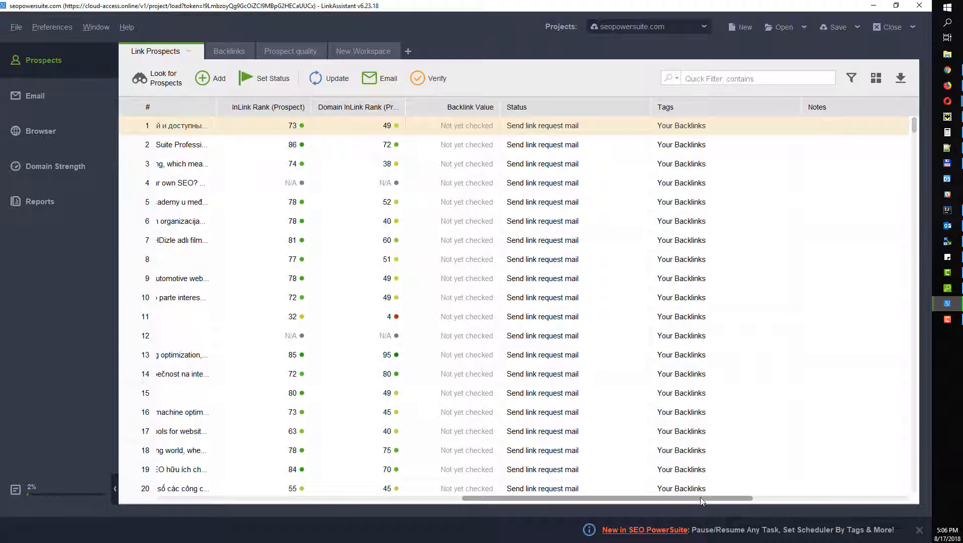
pyautogui.moveTo(701, 498); pyautogui.dragTo(307, 467)
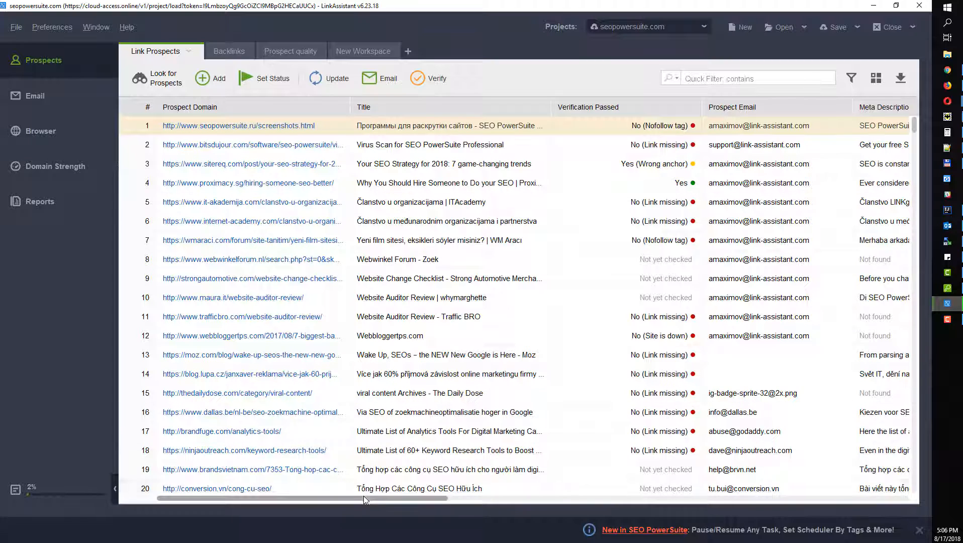
# Step: Scroll across the table's columns, then widen Prospect Domain to show full URLs
pyautogui.moveTo(364, 496); pyautogui.dragTo(577, 511)
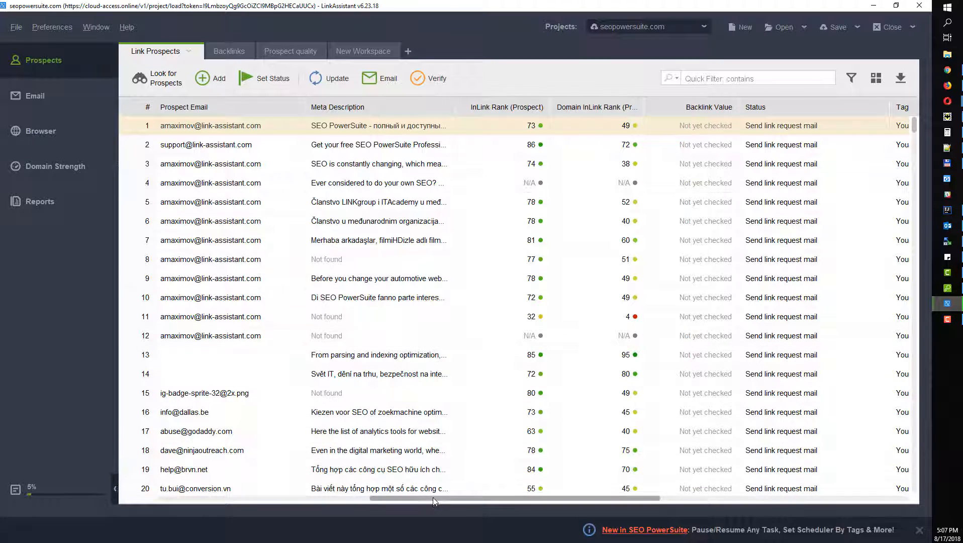
pyautogui.moveTo(466, 499); pyautogui.dragTo(204, 464)
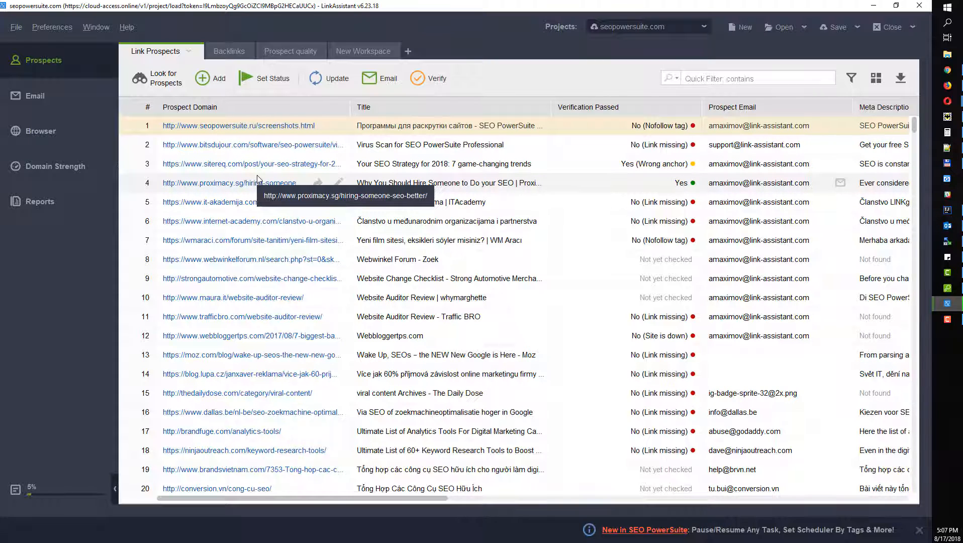
pyautogui.moveTo(358, 498)
pyautogui.mouseDown()
pyautogui.moveTo(597, 523)
pyautogui.moveTo(373, 501)
pyautogui.mouseUp()
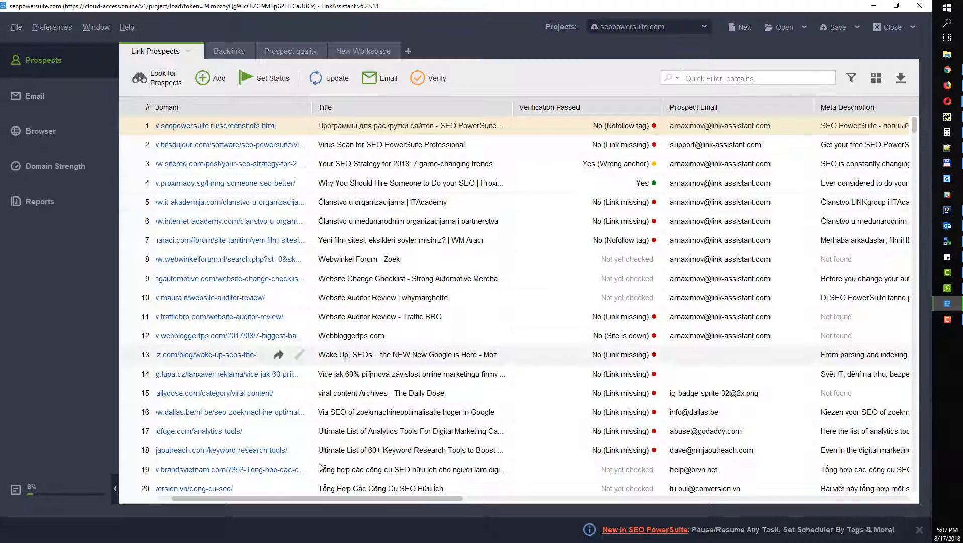
pyautogui.moveTo(360, 497); pyautogui.dragTo(297, 498)
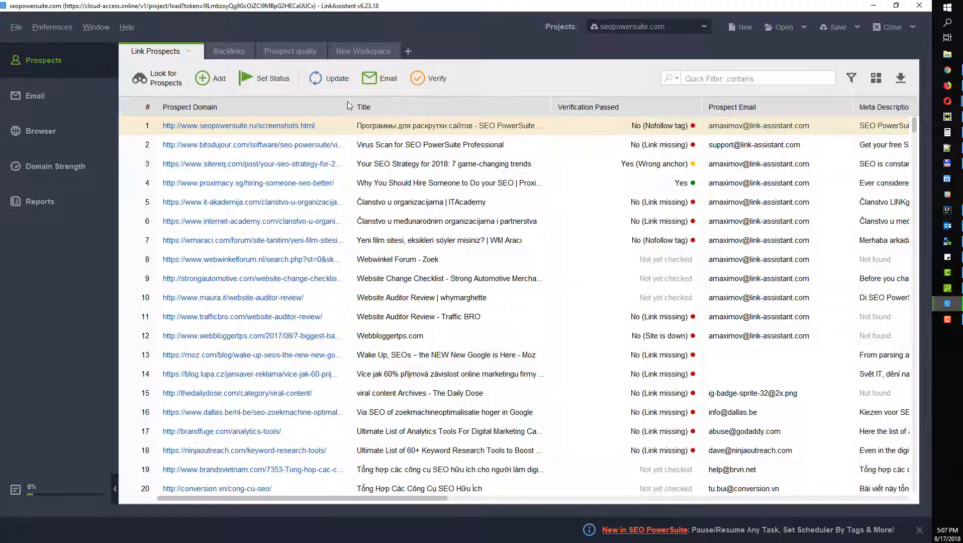
pyautogui.moveTo(350, 104); pyautogui.dragTo(436, 101)
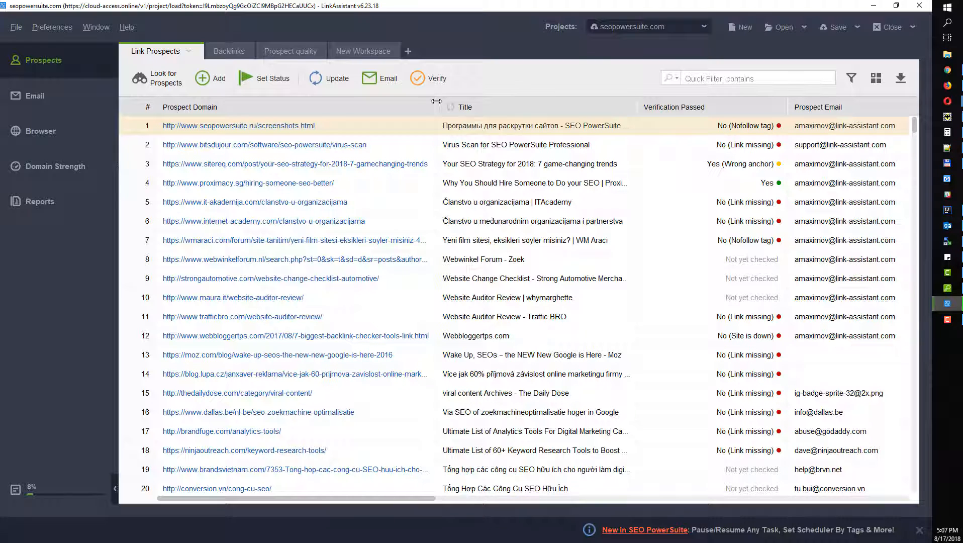
pyautogui.click(54, 26)
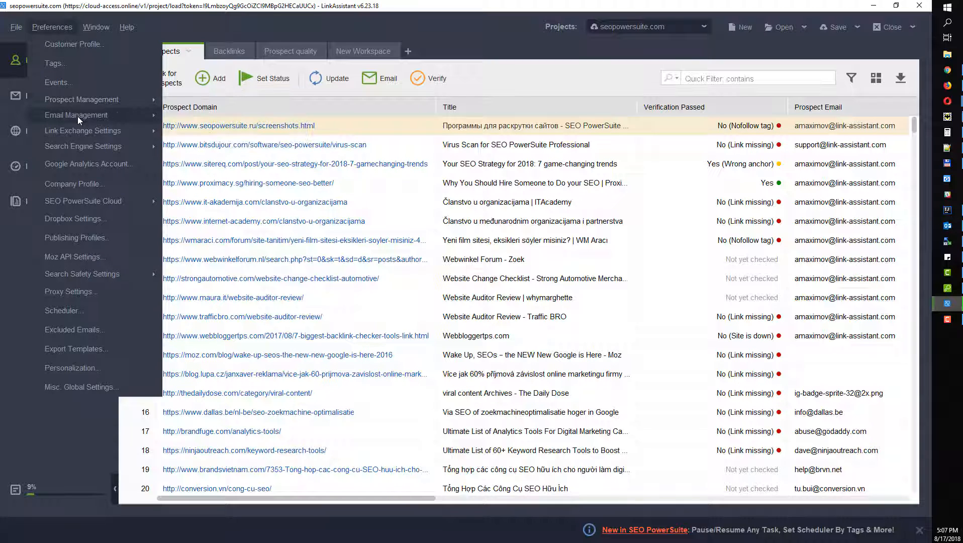
pyautogui.moveTo(77, 116)
pyautogui.click(198, 118)
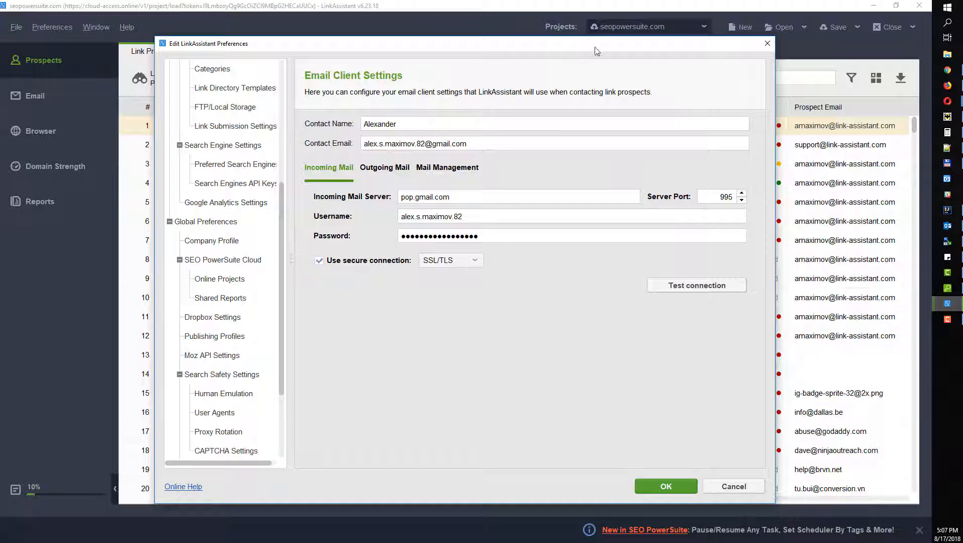
pyautogui.moveTo(590, 48); pyautogui.dragTo(511, 43)
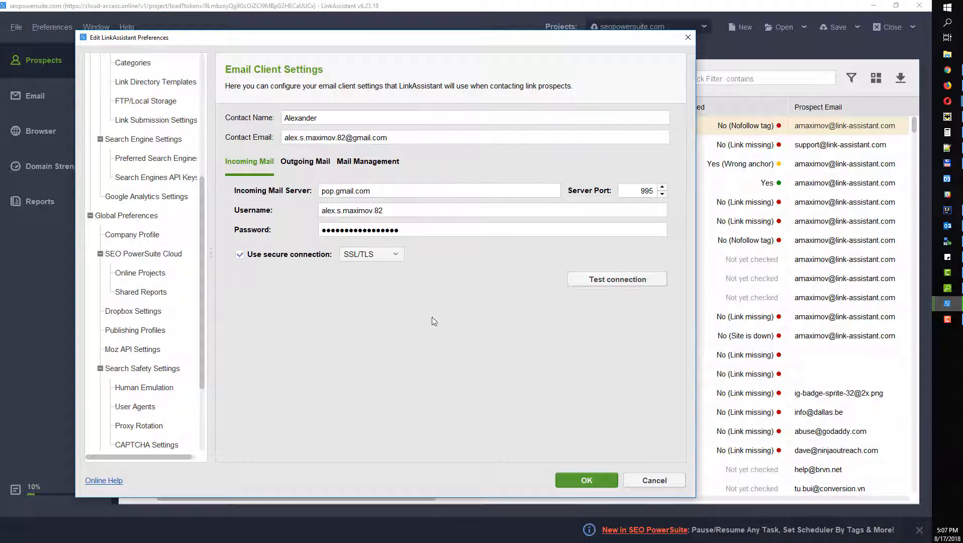
pyautogui.click(601, 481)
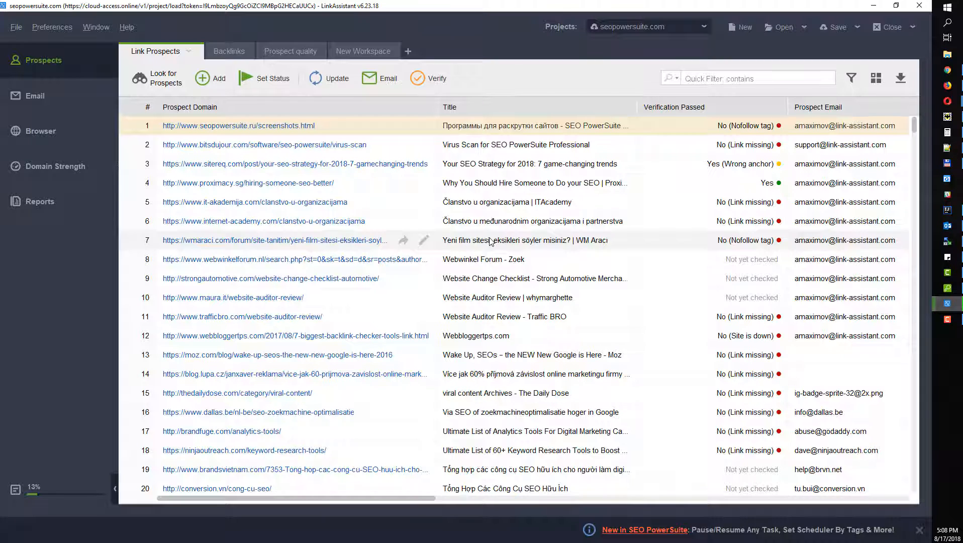
# Step: Select the prospects in rows 2 to 6 and start an email to them
pyautogui.scroll(-1, 364, 145)
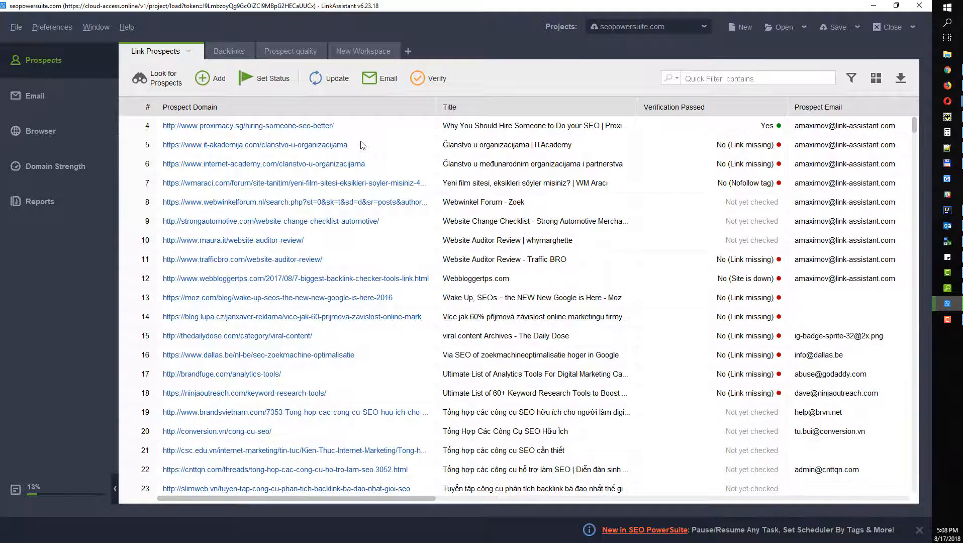
pyautogui.scroll(1, 364, 150)
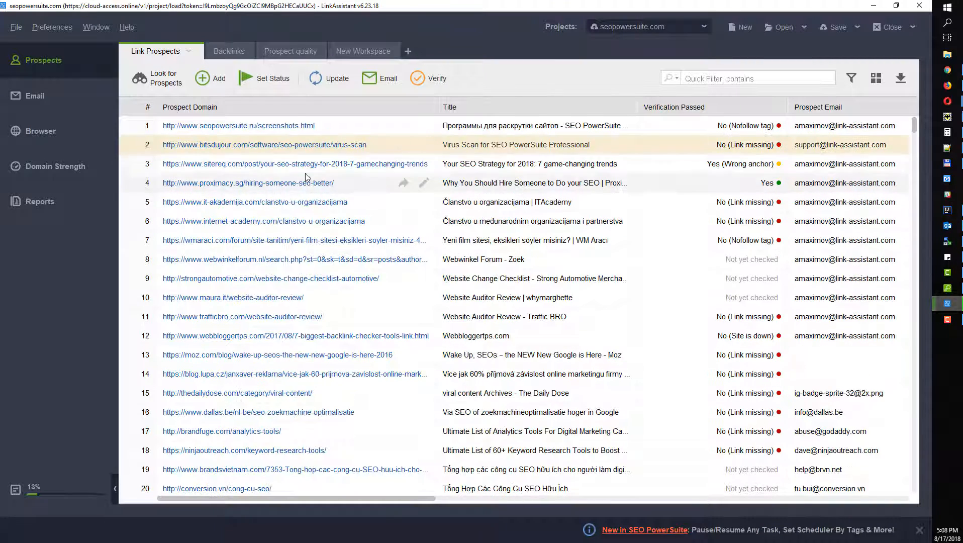
pyautogui.moveTo(319, 151); pyautogui.dragTo(309, 223)
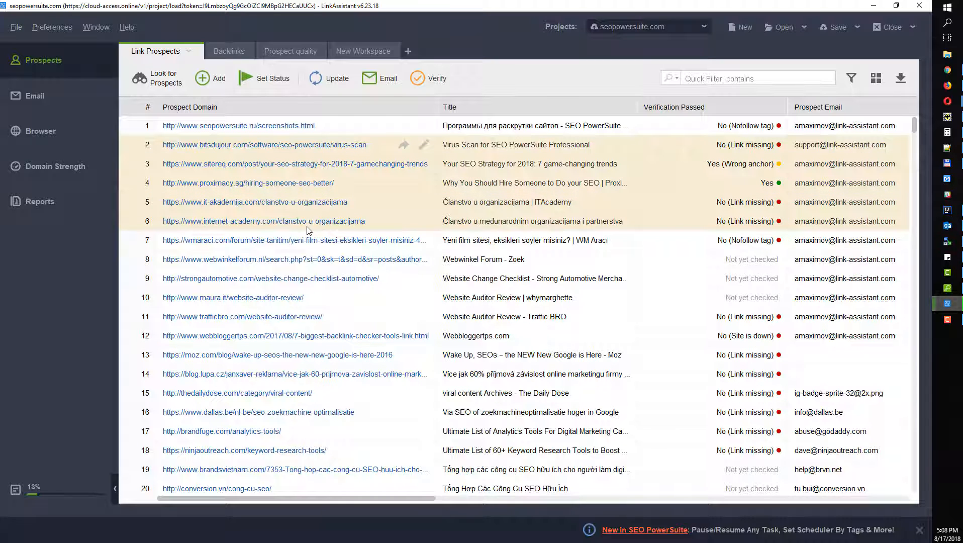
pyautogui.click(378, 78)
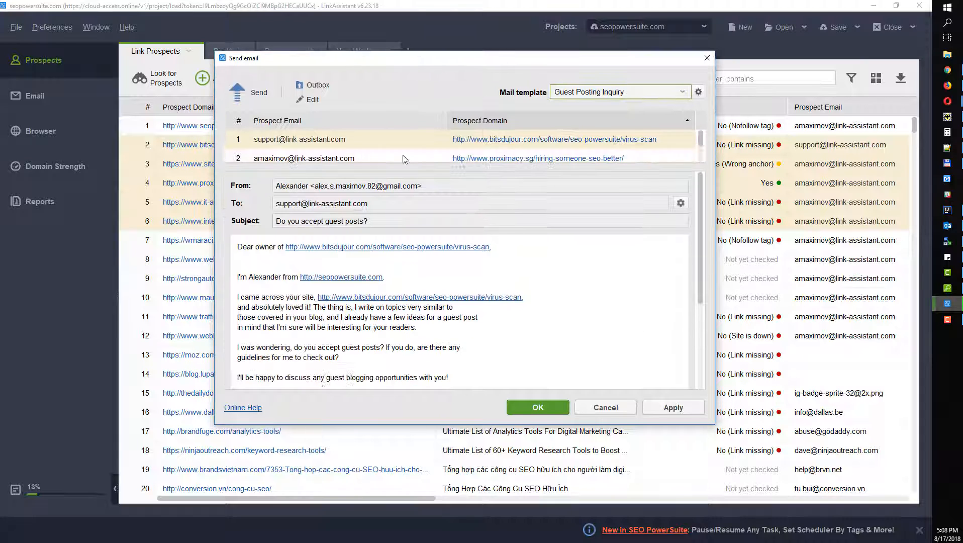
pyautogui.moveTo(362, 426); pyautogui.dragTo(363, 475)
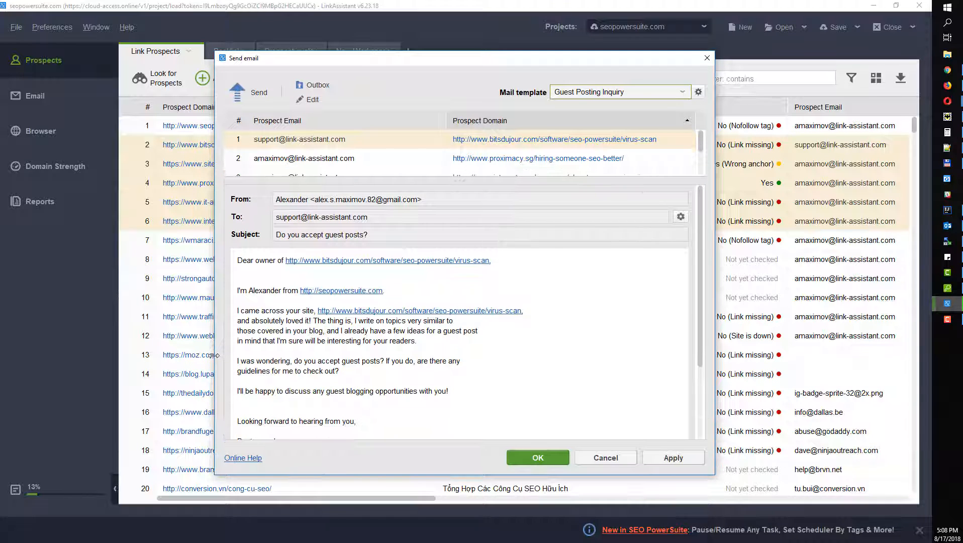
pyautogui.moveTo(215, 357); pyautogui.dragTo(158, 355)
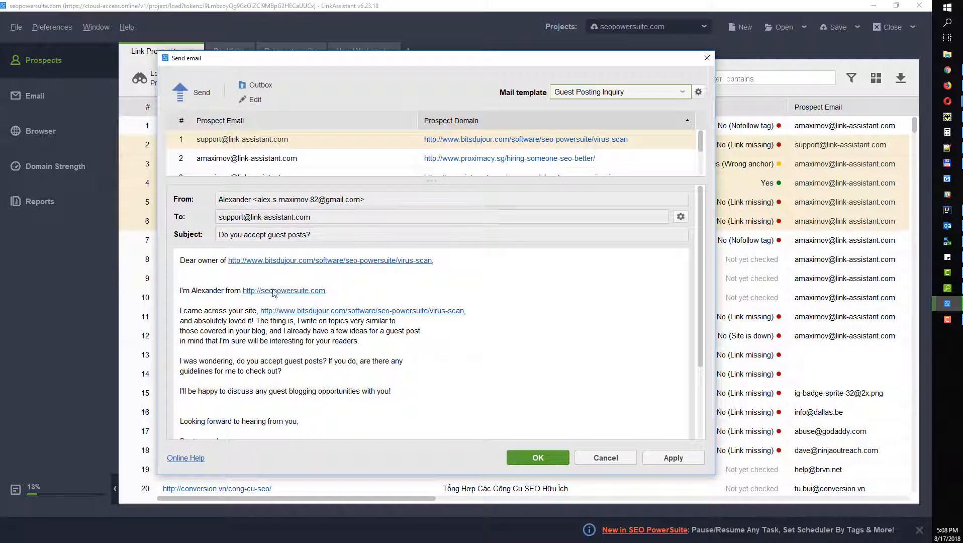
pyautogui.scroll(-1, 288, 382)
pyautogui.scroll(1, 287, 382)
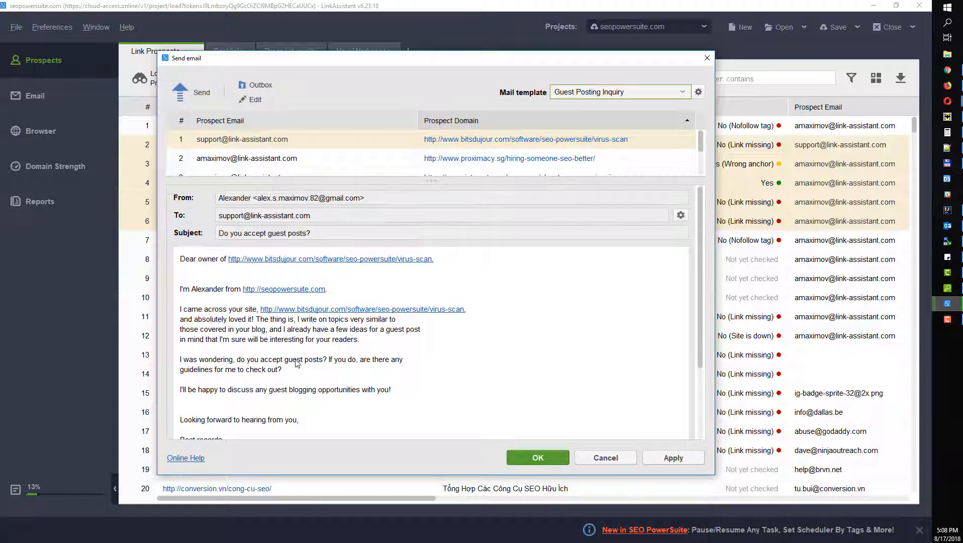
pyautogui.click(577, 91)
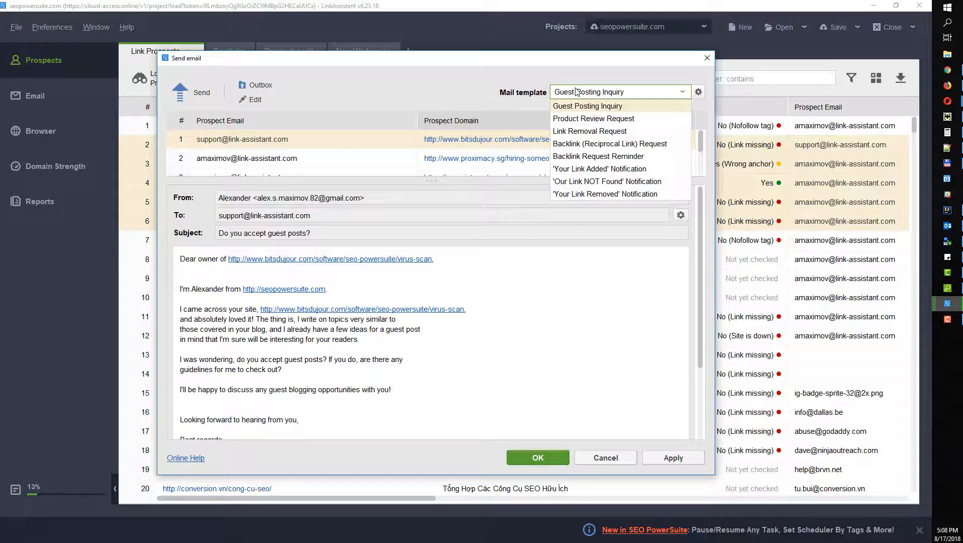
pyautogui.click(582, 132)
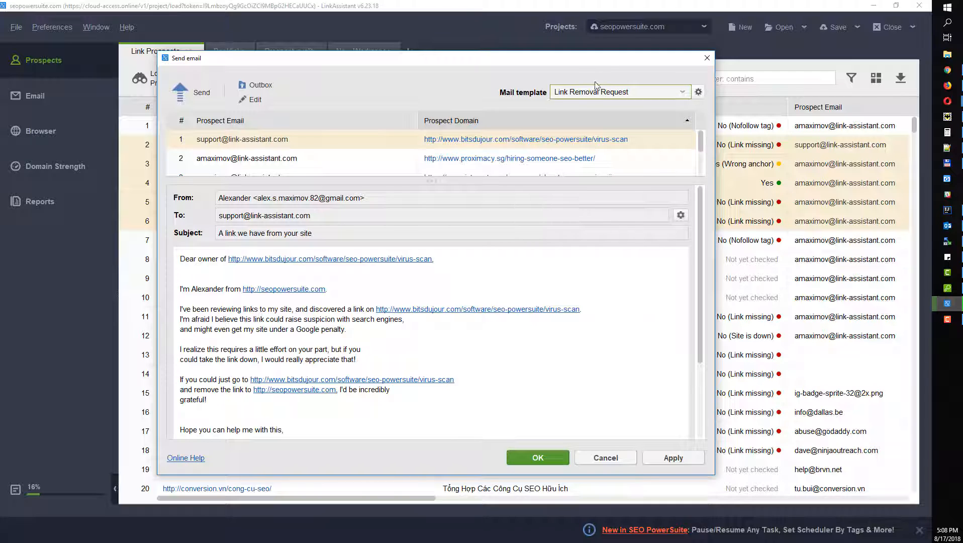
pyautogui.click(690, 92)
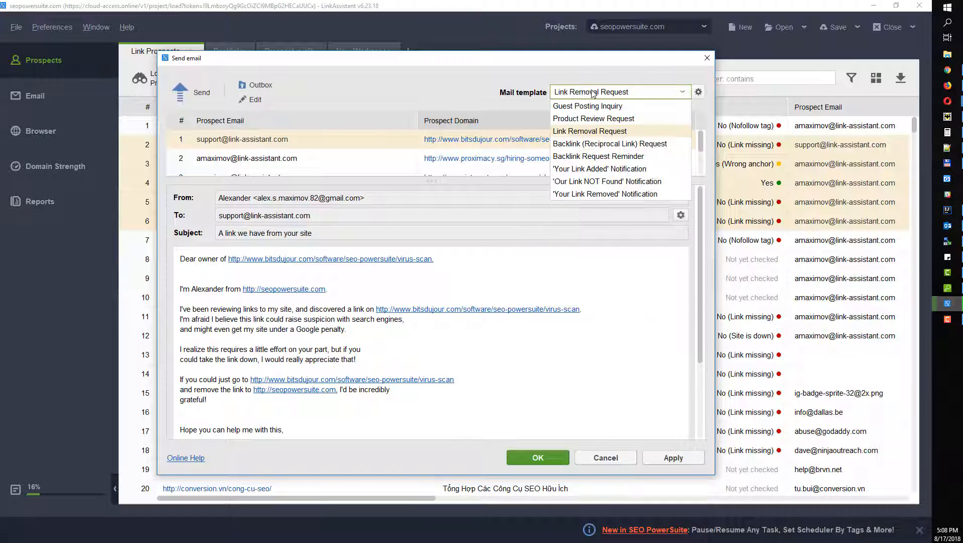
pyautogui.click(698, 92)
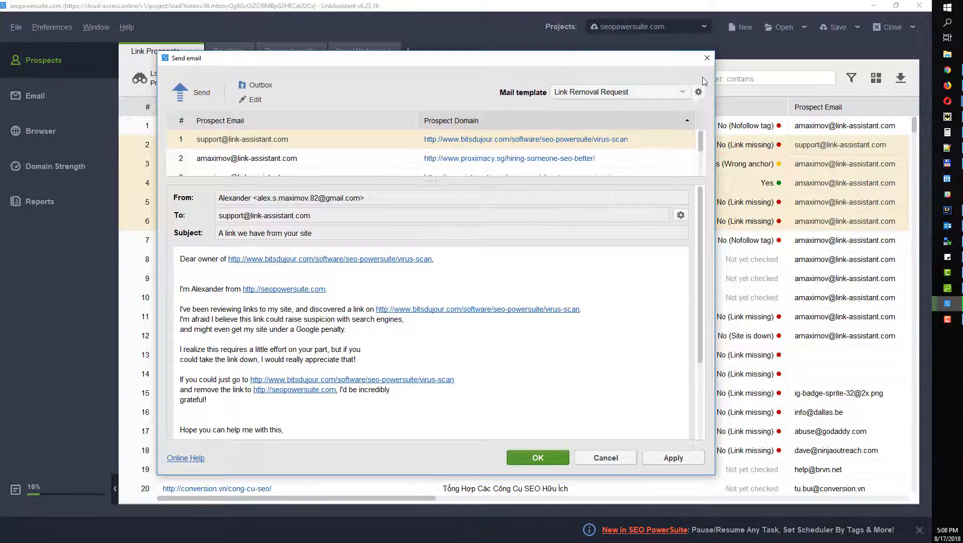
pyautogui.click(706, 84)
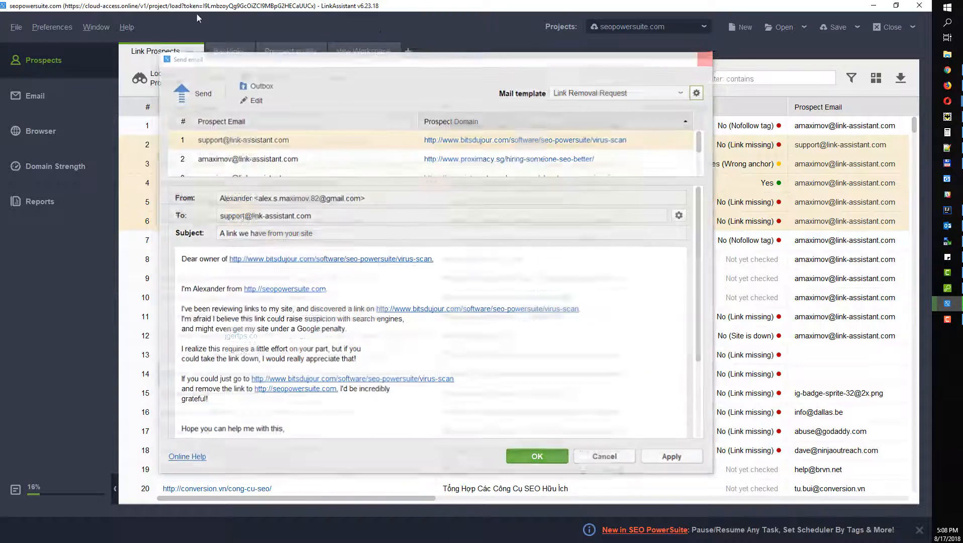
pyautogui.click(706, 58)
pyautogui.click(74, 25)
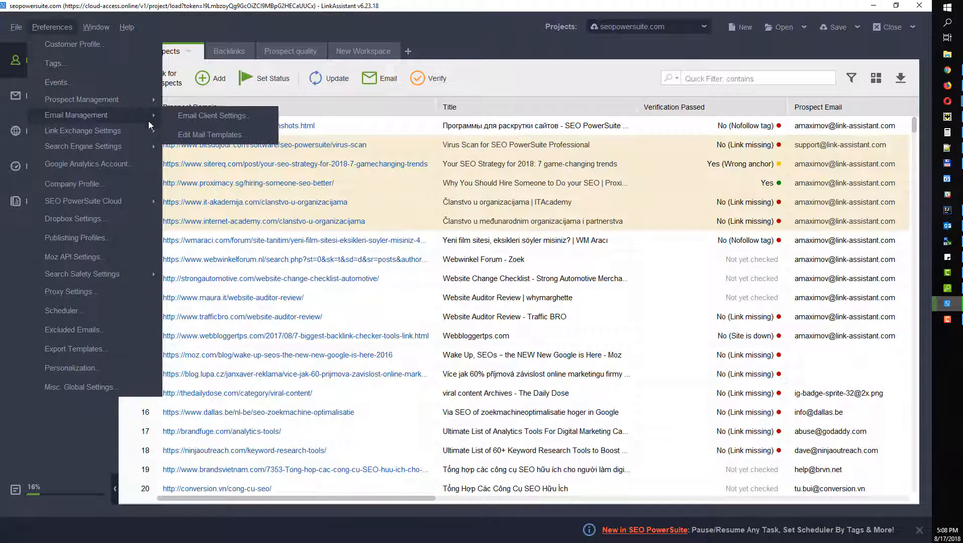
# Step: Open the mail templates manager and discard an empty new template
pyautogui.moveTo(159, 114)
pyautogui.click(189, 135)
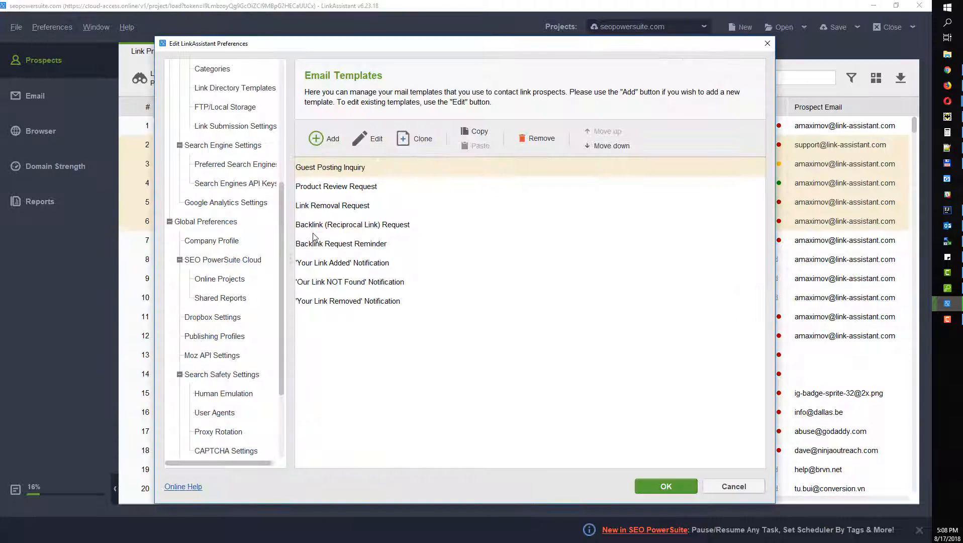
pyautogui.click(321, 138)
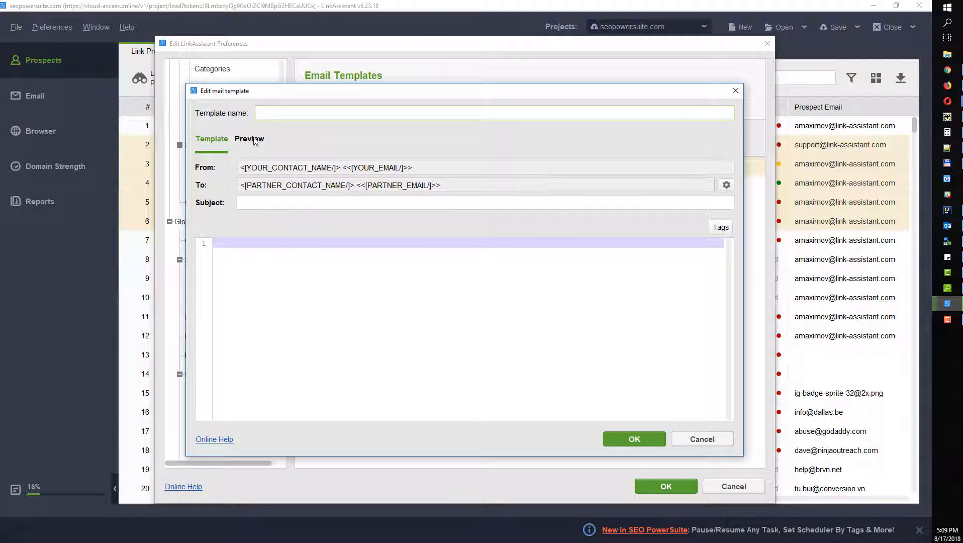
pyautogui.click(734, 91)
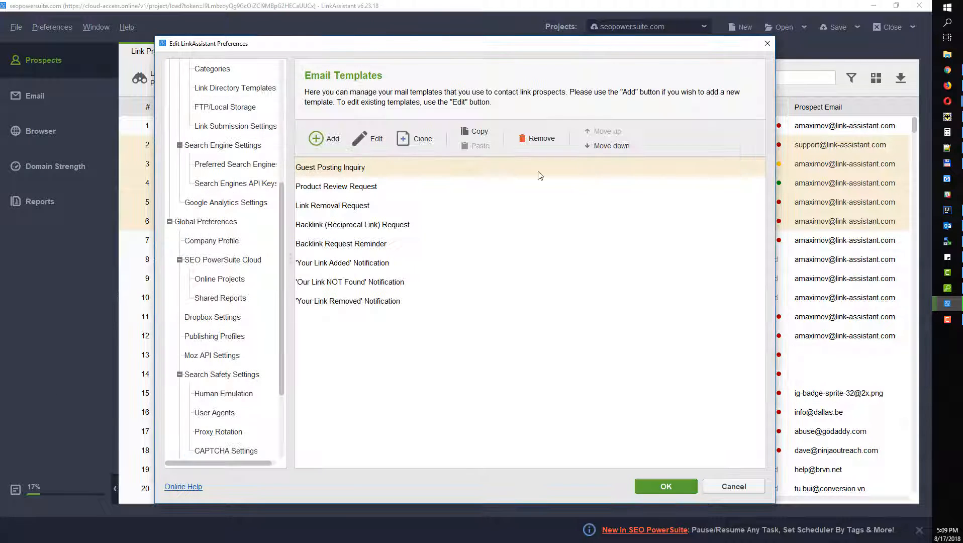
# Step: Open the Guest Posting Inquiry template and compare its tag-coded source with the rendered preview
pyautogui.click(368, 141)
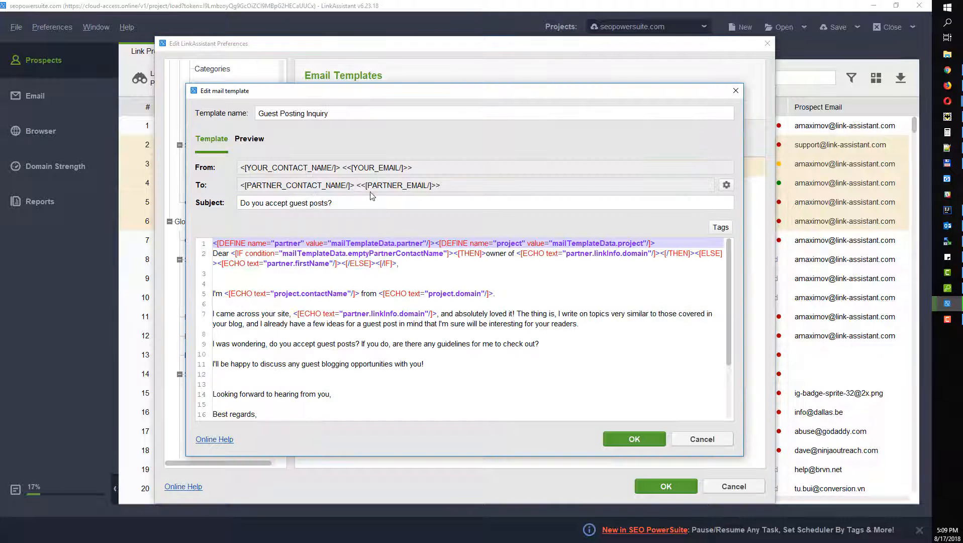
pyautogui.click(251, 139)
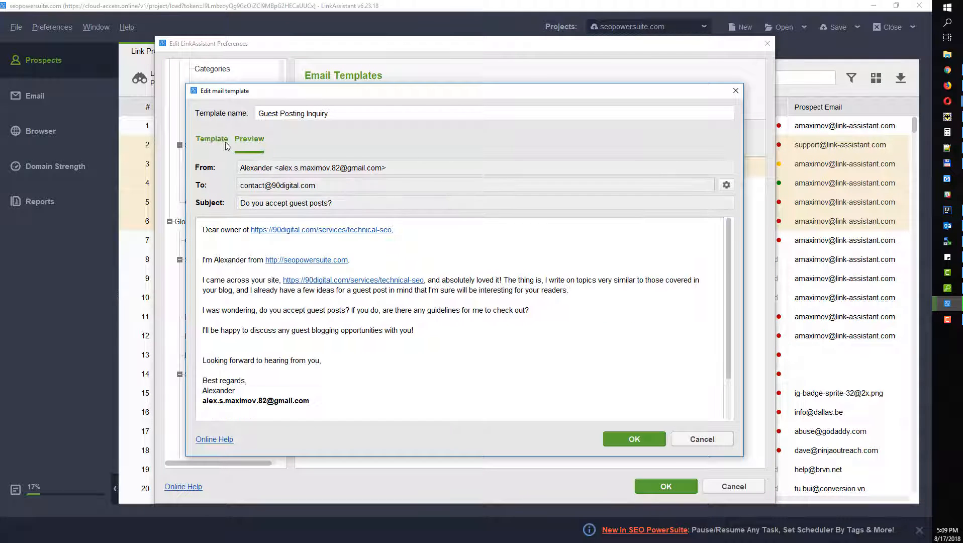
pyautogui.click(217, 140)
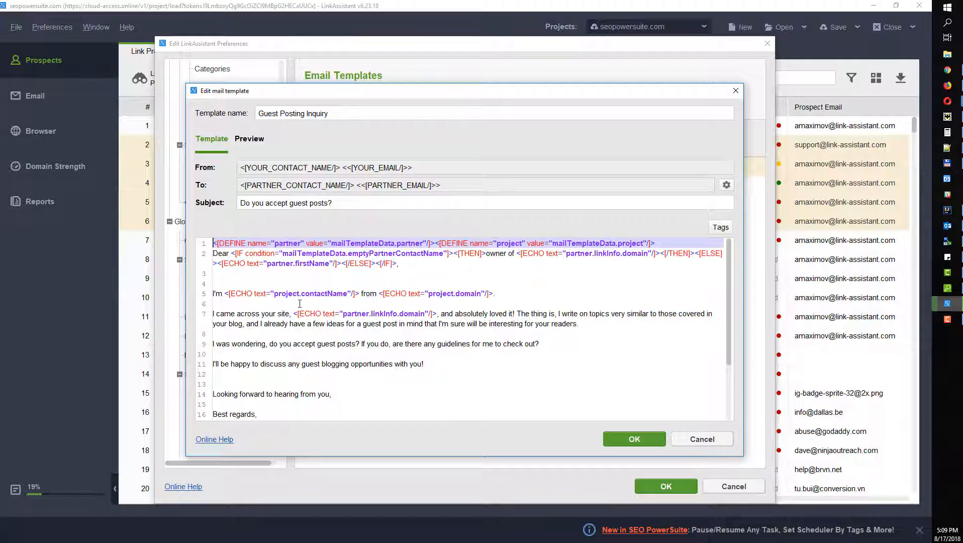
pyautogui.click(251, 141)
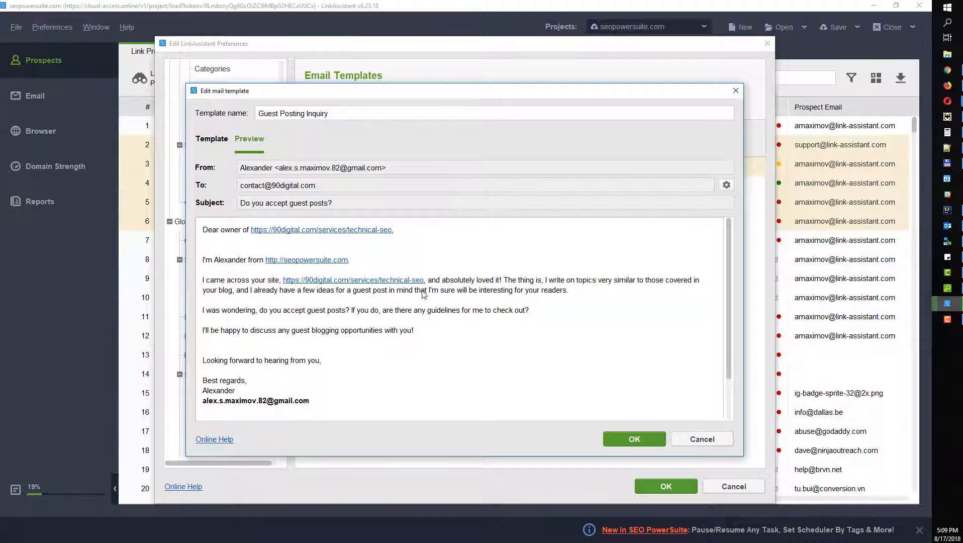
pyautogui.click(210, 140)
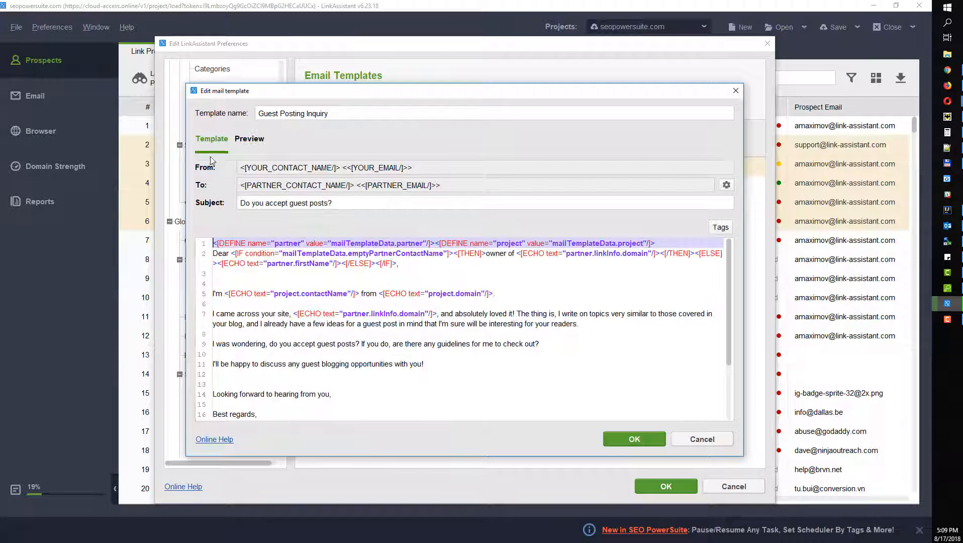
pyautogui.click(256, 142)
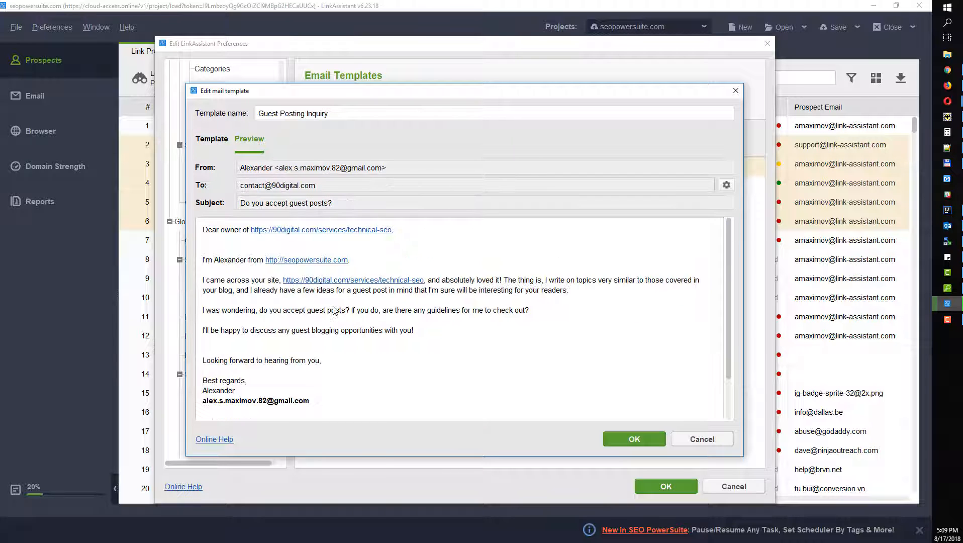
pyautogui.click(213, 143)
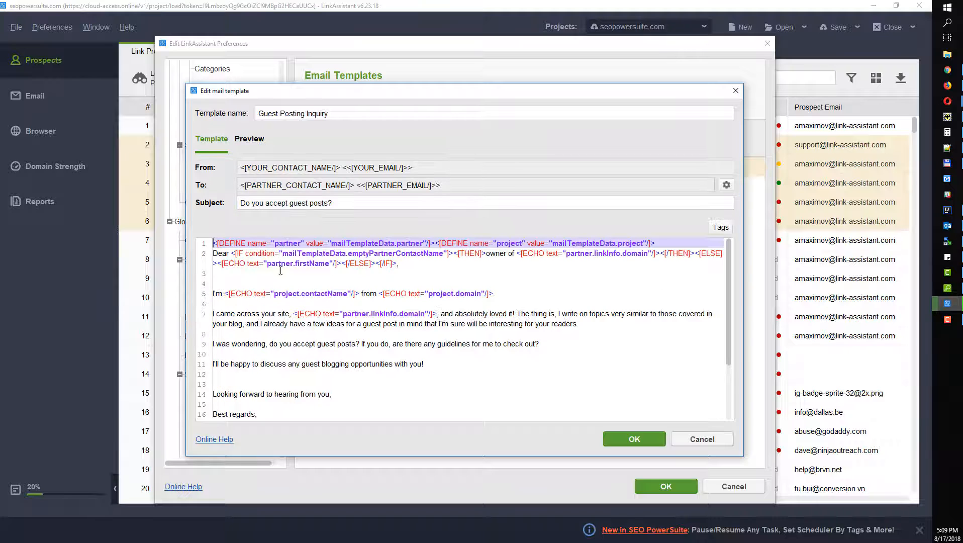
# Step: Select the guest-post question line, preview the email with prospect data, and close the editor
pyautogui.click(293, 313)
pyautogui.tripleClick(292, 346)
pyautogui.scroll(-3, 290, 335)
pyautogui.scroll(3, 291, 327)
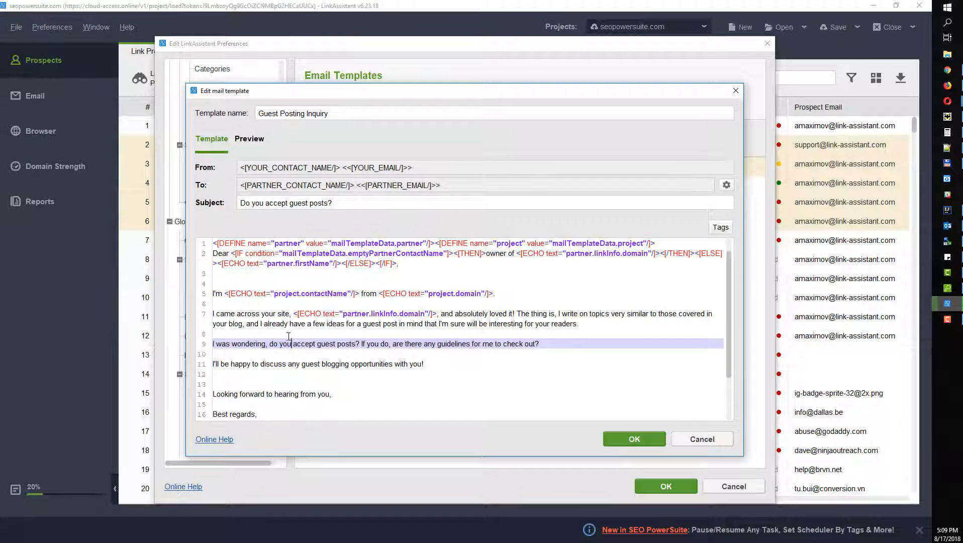
pyautogui.click(248, 140)
pyautogui.click(219, 134)
pyautogui.click(255, 141)
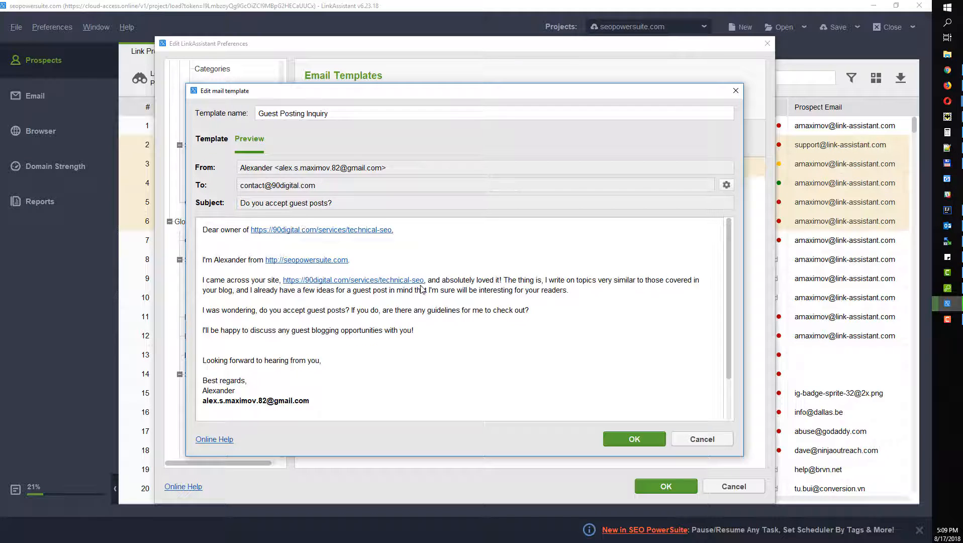
pyautogui.click(742, 85)
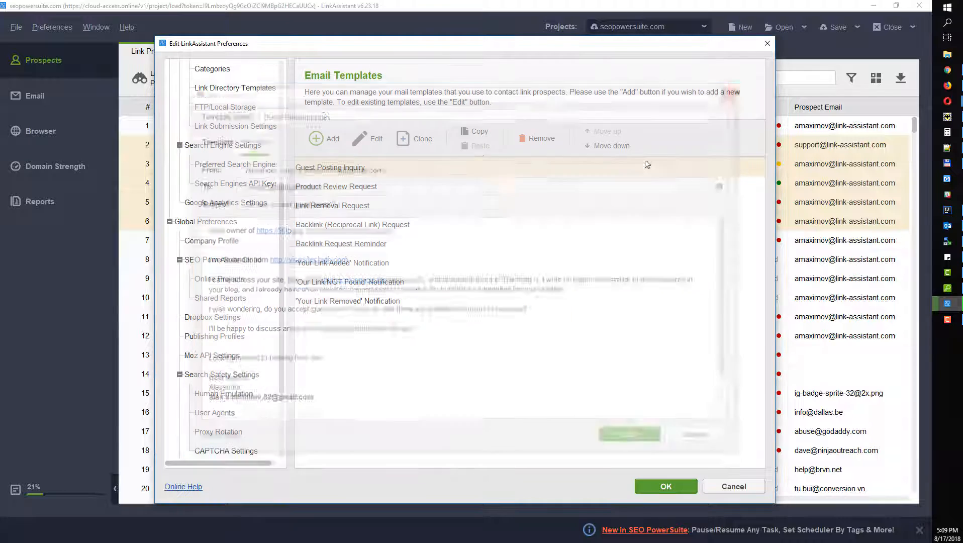
# Step: Load Link Removal Request into a new email, discard it, and view the Email section
pyautogui.click(765, 46)
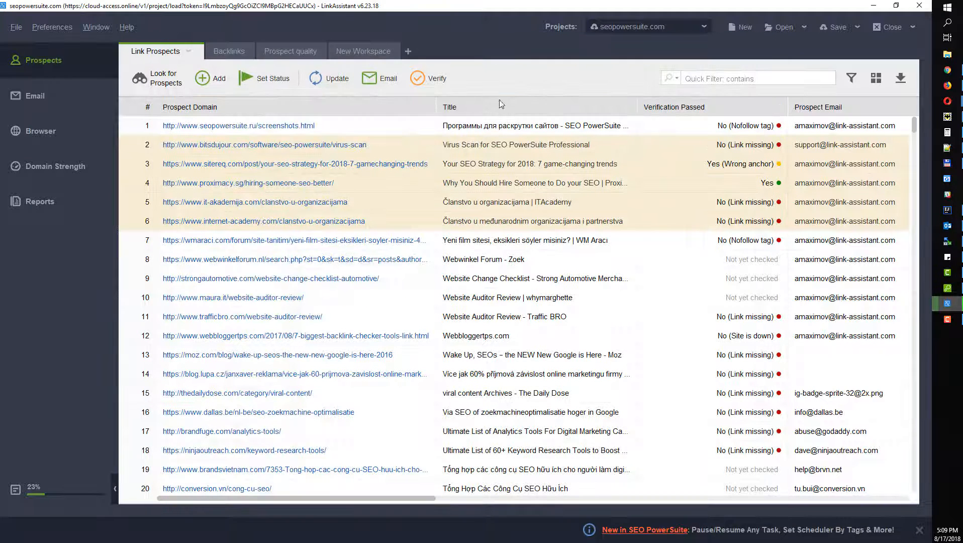
pyautogui.click(379, 78)
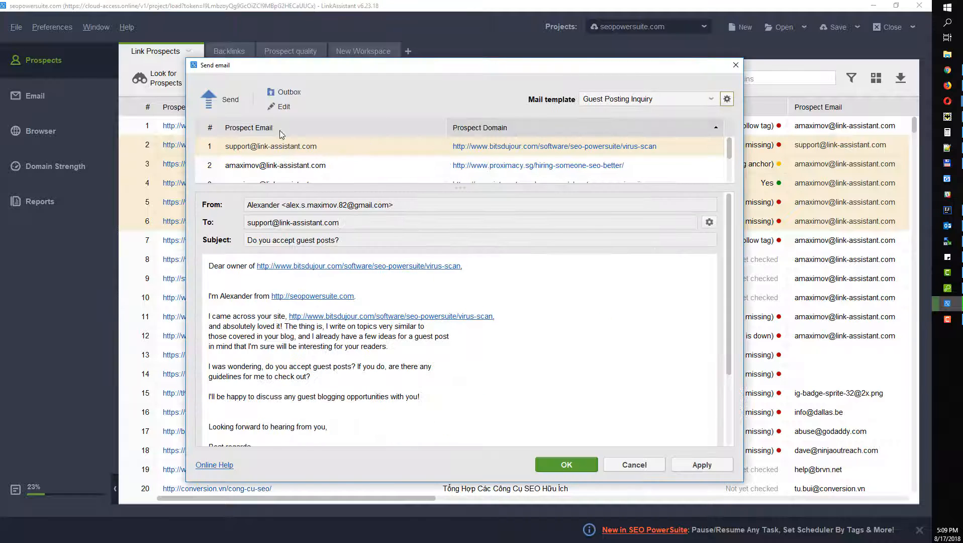
pyautogui.click(611, 104)
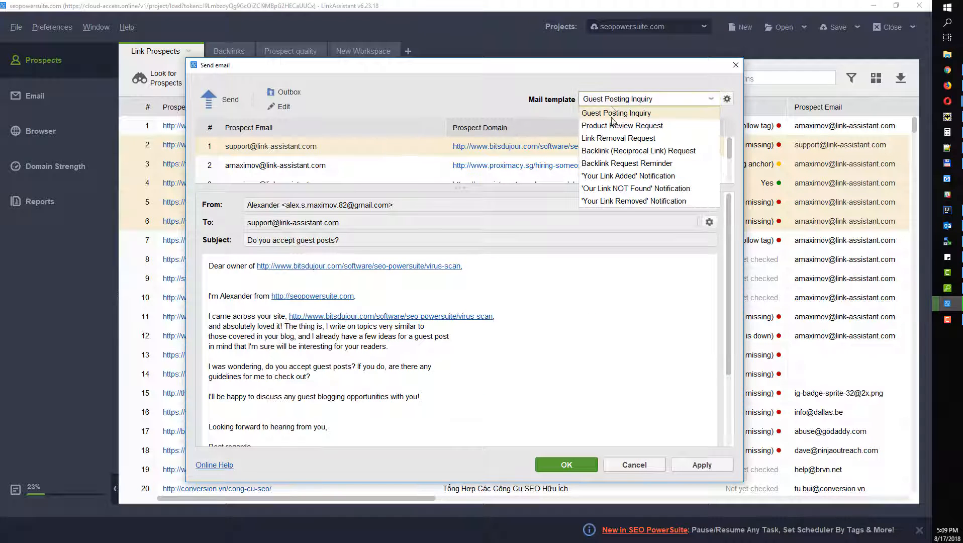
pyautogui.click(636, 142)
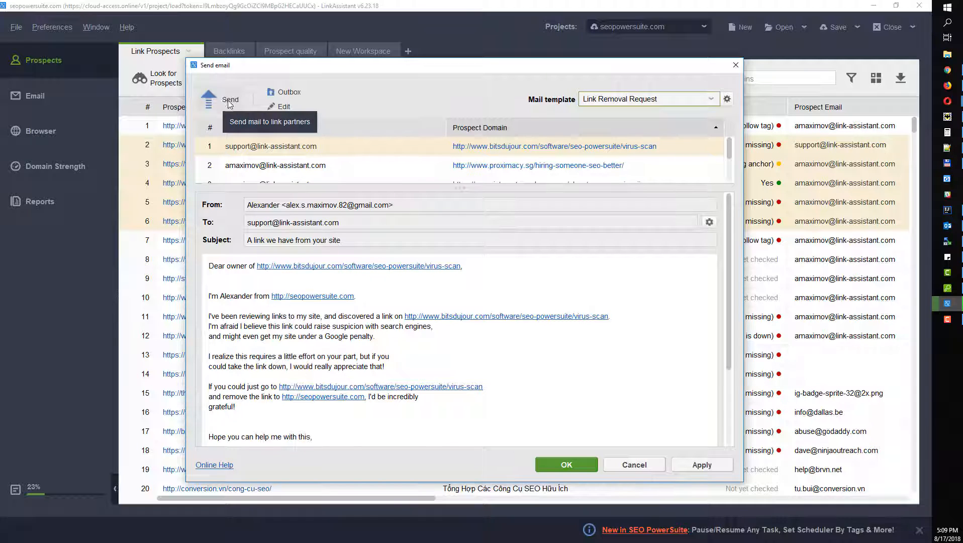
pyautogui.click(735, 65)
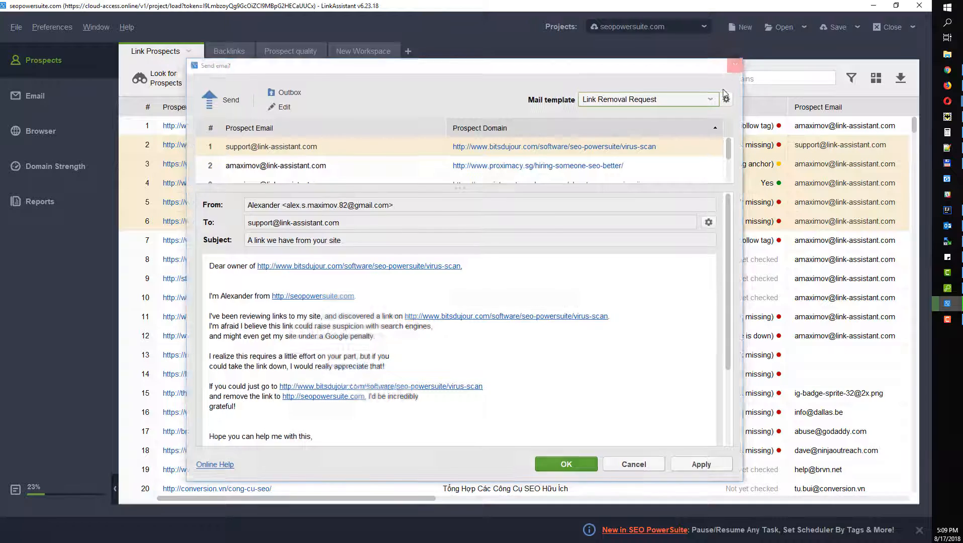
pyautogui.click(48, 98)
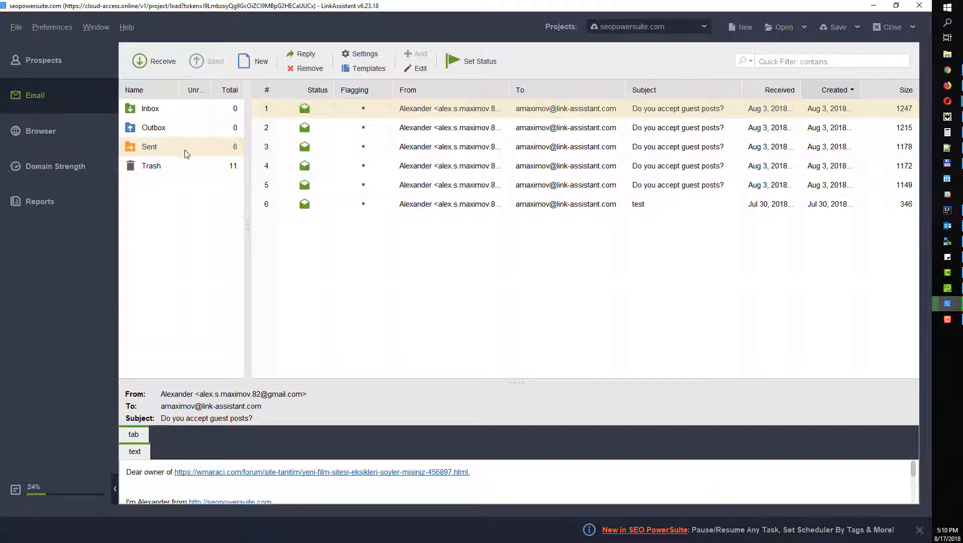
# Step: Widen the mail folder pane, then return to the Link Prospects table
pyautogui.moveTo(247, 158); pyautogui.dragTo(330, 190)
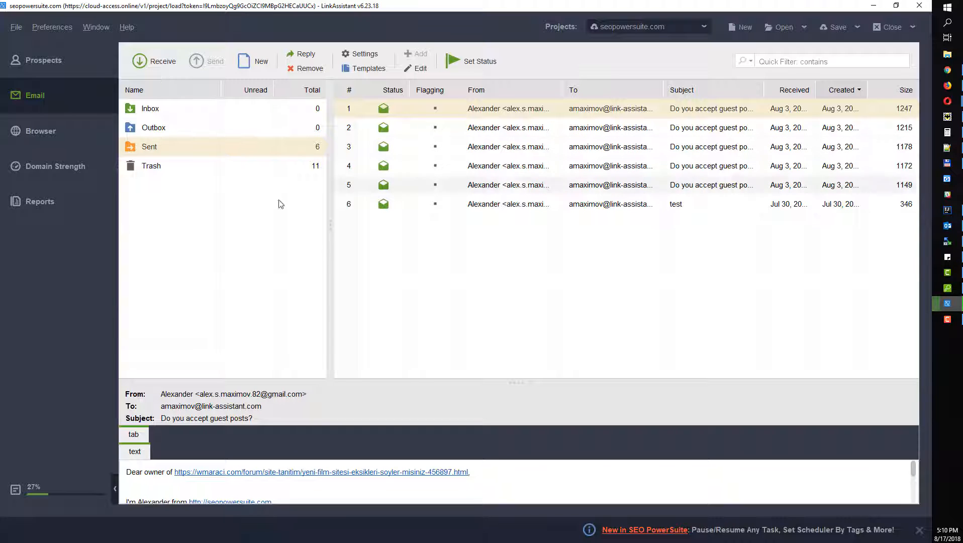
pyautogui.click(60, 61)
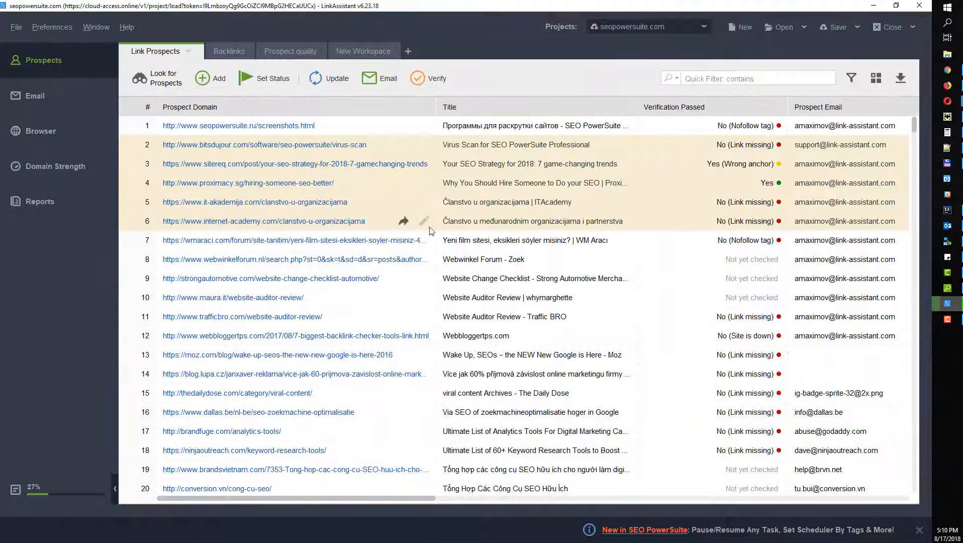
# Step: Select the bitsdujour and it-akademija prospects, then bring up the Prospect Management preferences submenu
pyautogui.moveTo(420, 500)
pyautogui.mouseDown()
pyautogui.moveTo(476, 501)
pyautogui.moveTo(416, 503)
pyautogui.mouseUp()
pyautogui.click(372, 147)
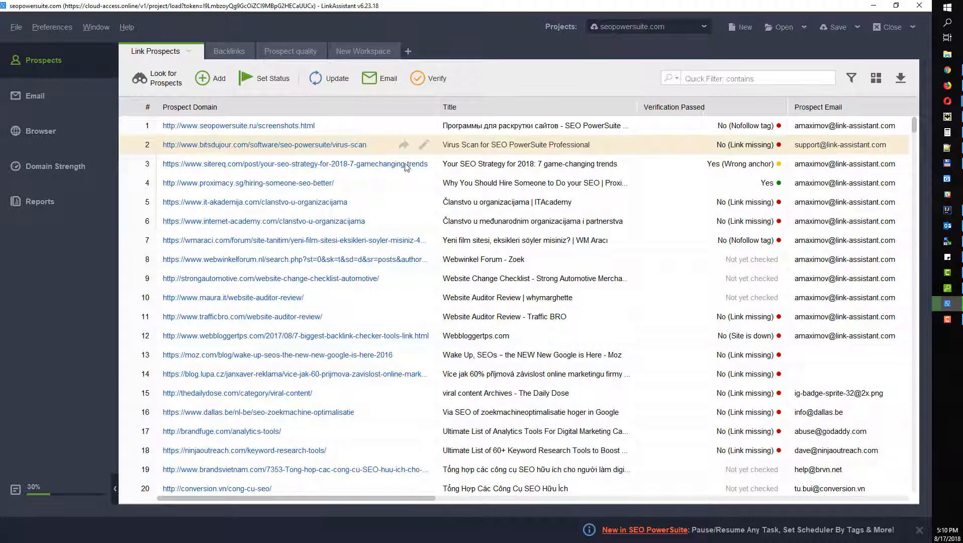
pyautogui.click(367, 207)
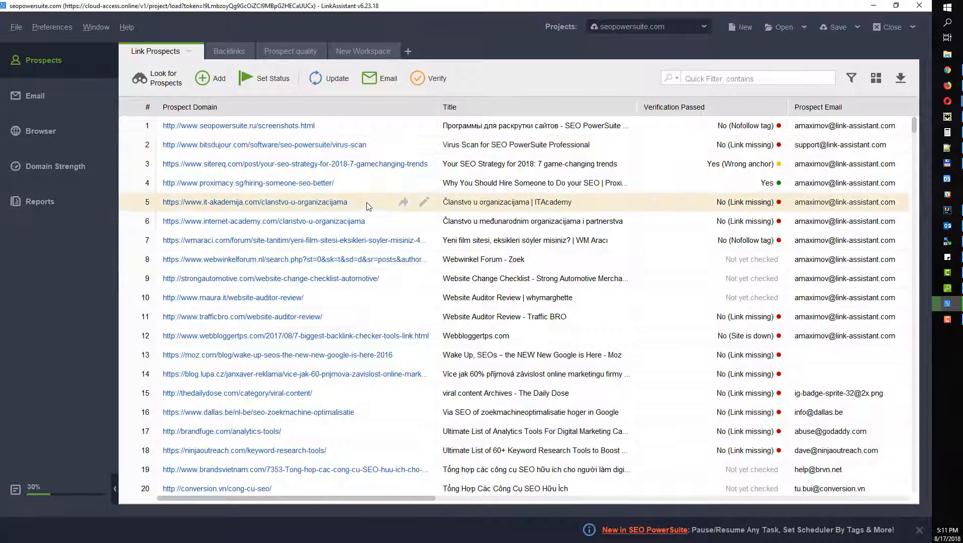
pyautogui.click(59, 29)
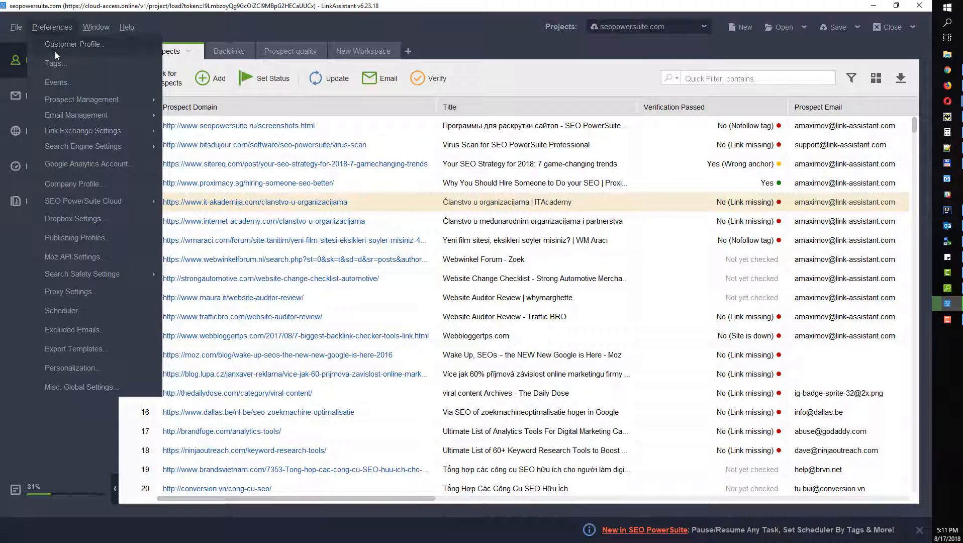
pyautogui.moveTo(76, 134)
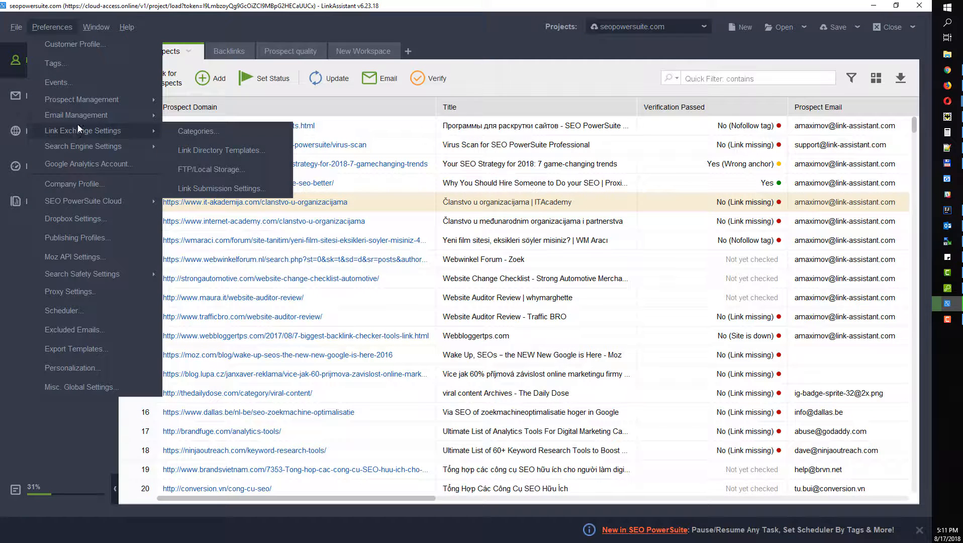
pyautogui.moveTo(79, 99)
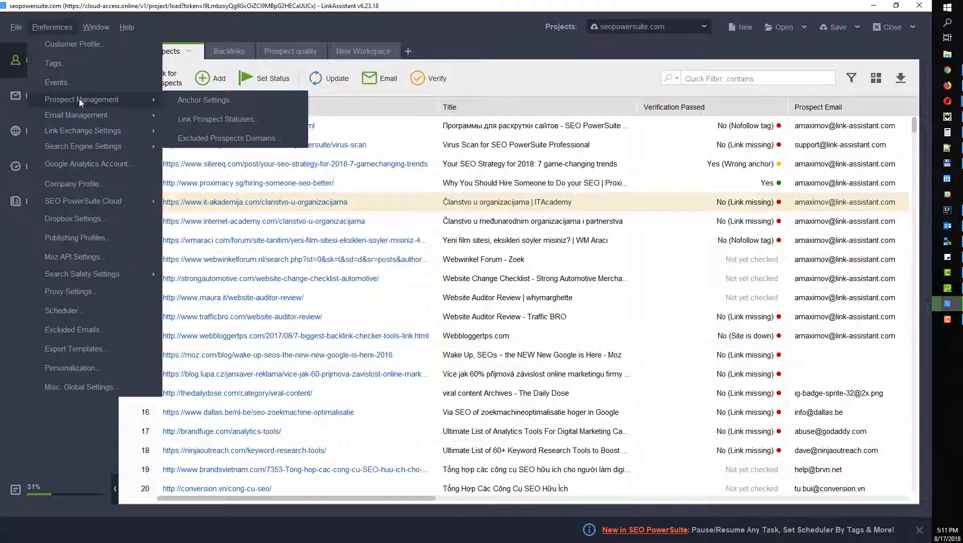
pyautogui.click(186, 102)
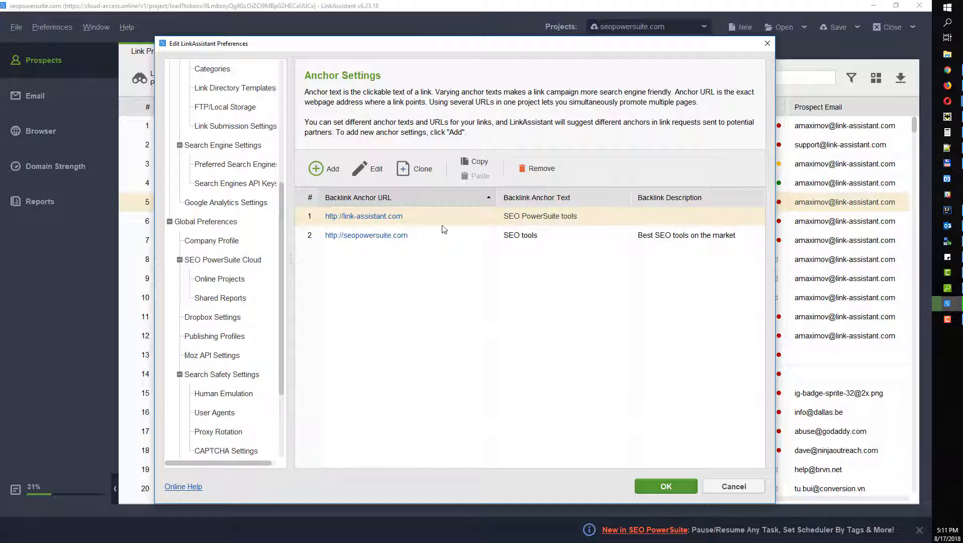
pyautogui.click(326, 169)
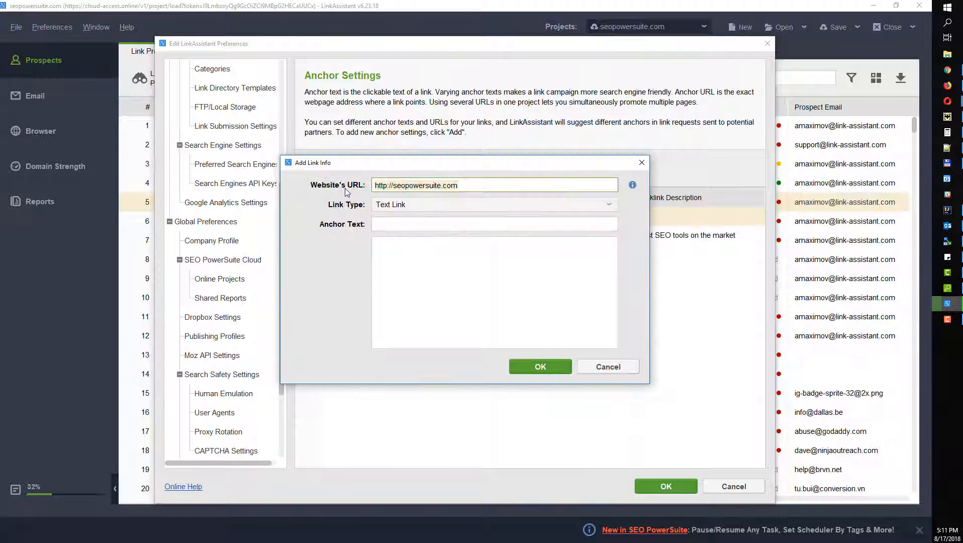
pyautogui.click(433, 223)
pyautogui.write('SEo')
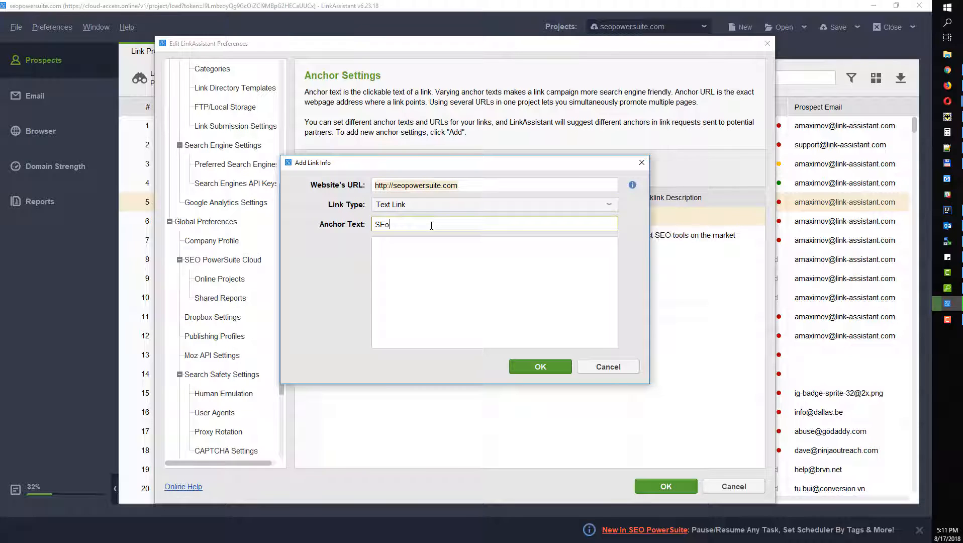
pyautogui.press('BackSpace')
pyautogui.write('O software')
pyautogui.click(437, 272)
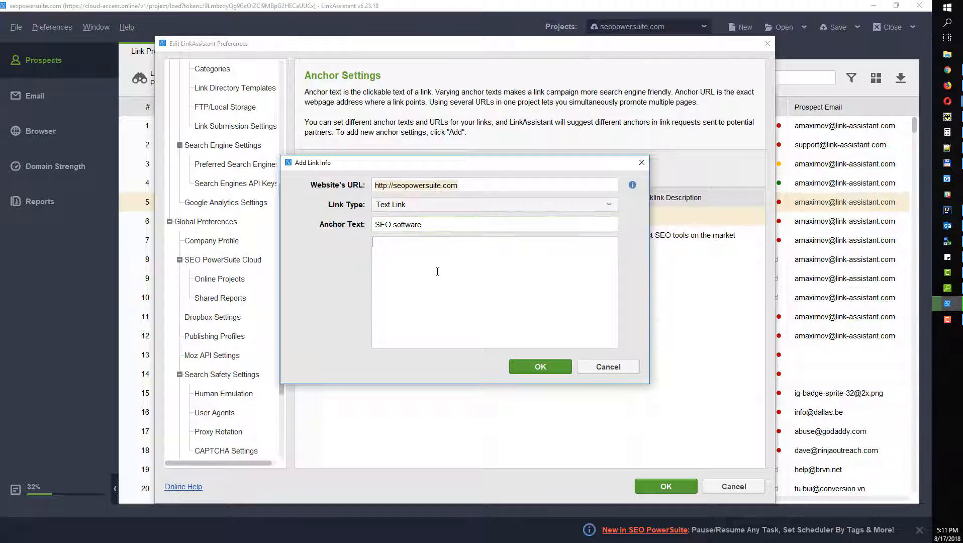
pyautogui.click(545, 368)
pyautogui.press('Return')
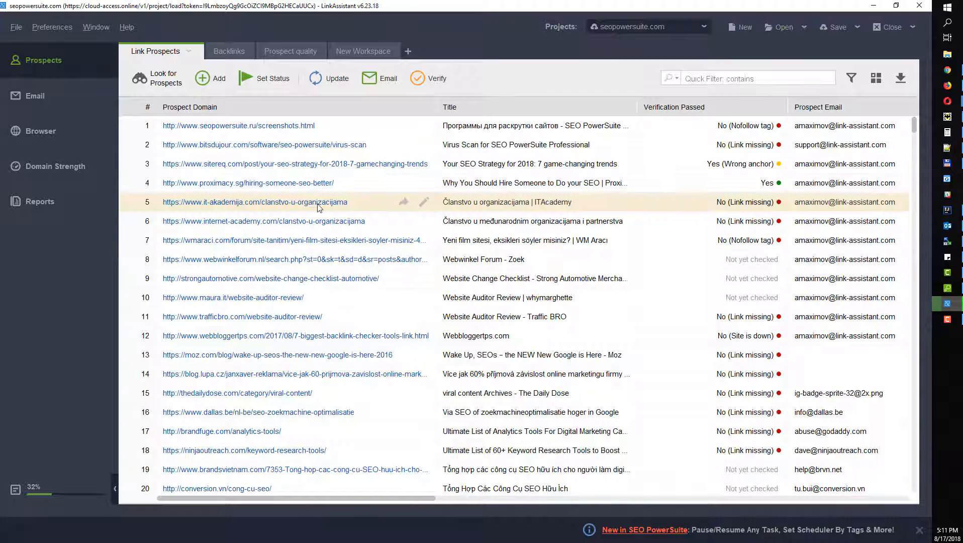
# Step: Select prospect rows 1 through 7 in the Link Prospects table
pyautogui.moveTo(312, 167); pyautogui.dragTo(307, 196)
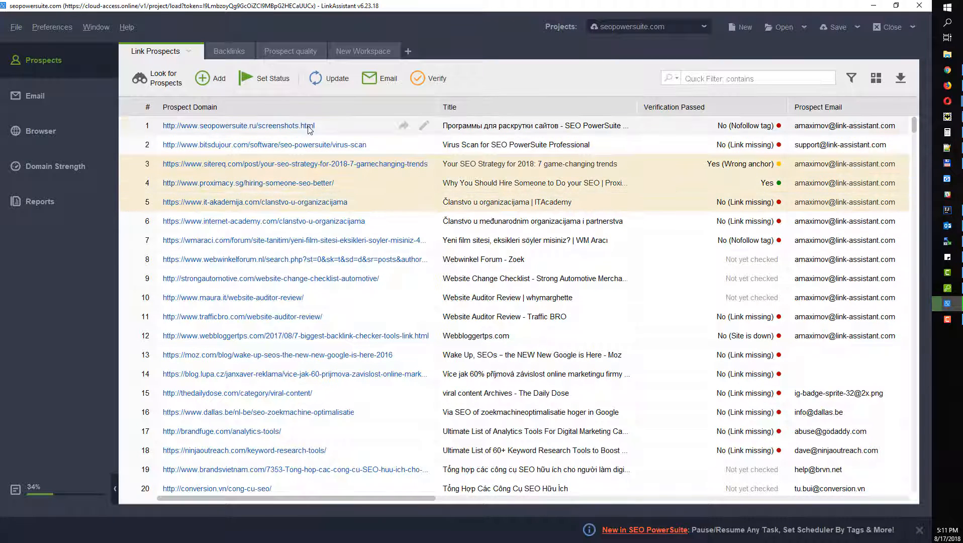
pyautogui.moveTo(307, 125); pyautogui.dragTo(324, 244)
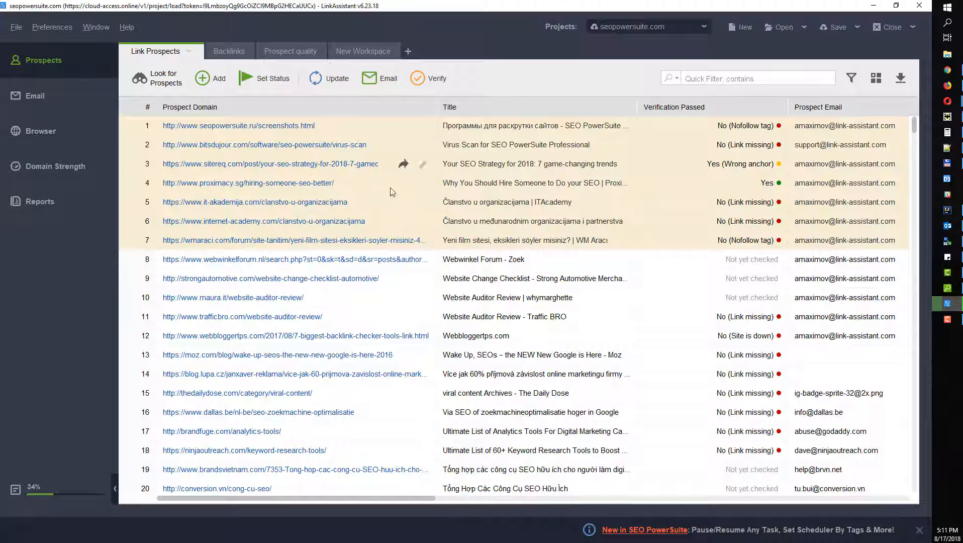
pyautogui.rightClick(264, 134)
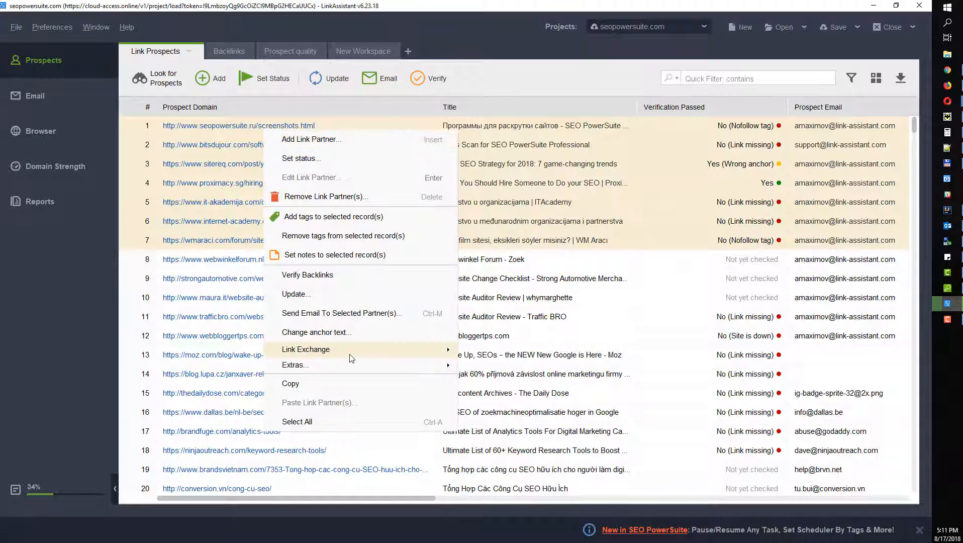
pyautogui.moveTo(350, 357)
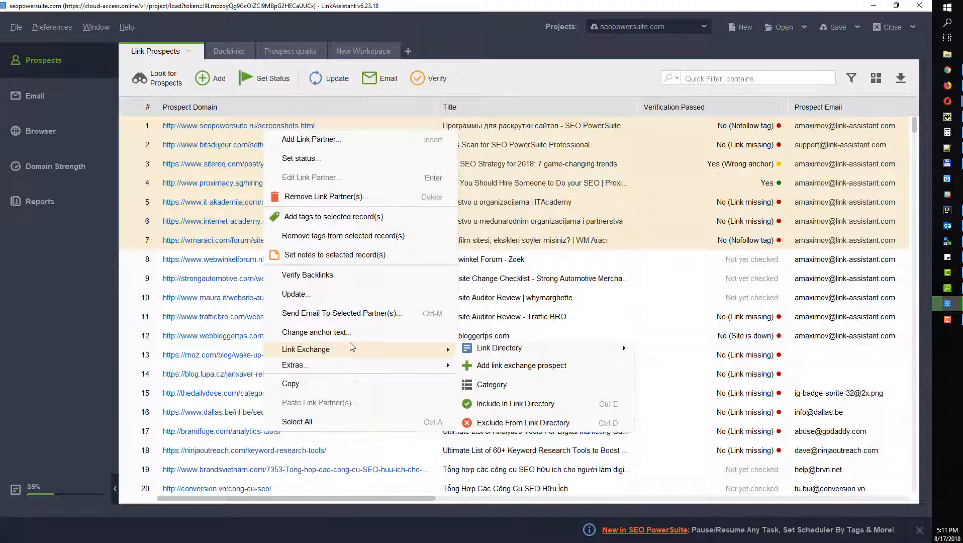
pyautogui.click(342, 332)
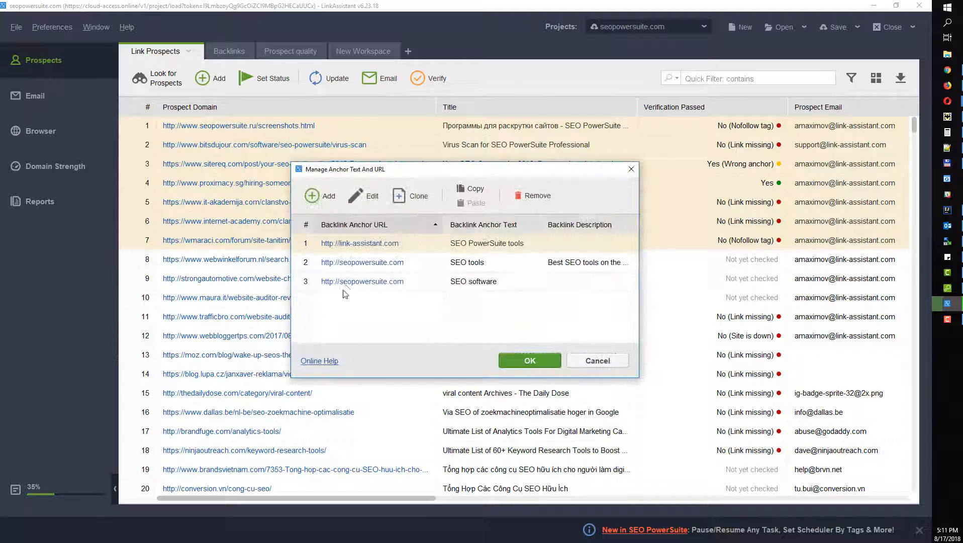
pyautogui.click(402, 265)
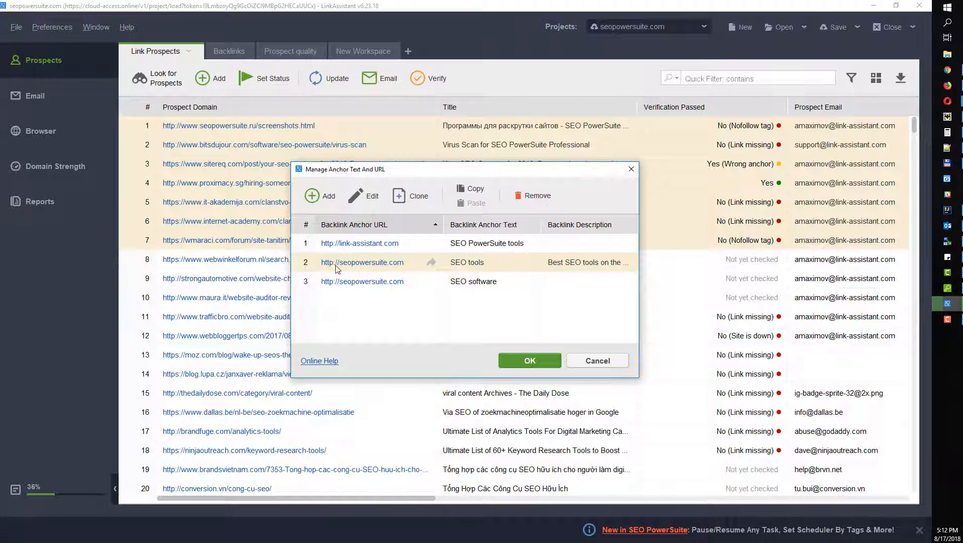
pyautogui.click(530, 360)
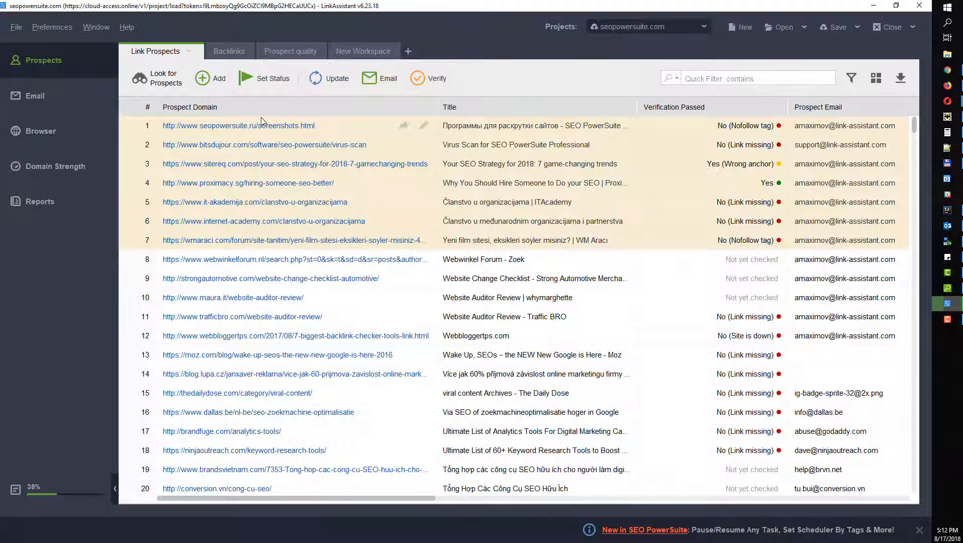
# Step: Re-verify the seven prospects, scanning only each prospect's current page
pyautogui.click(436, 79)
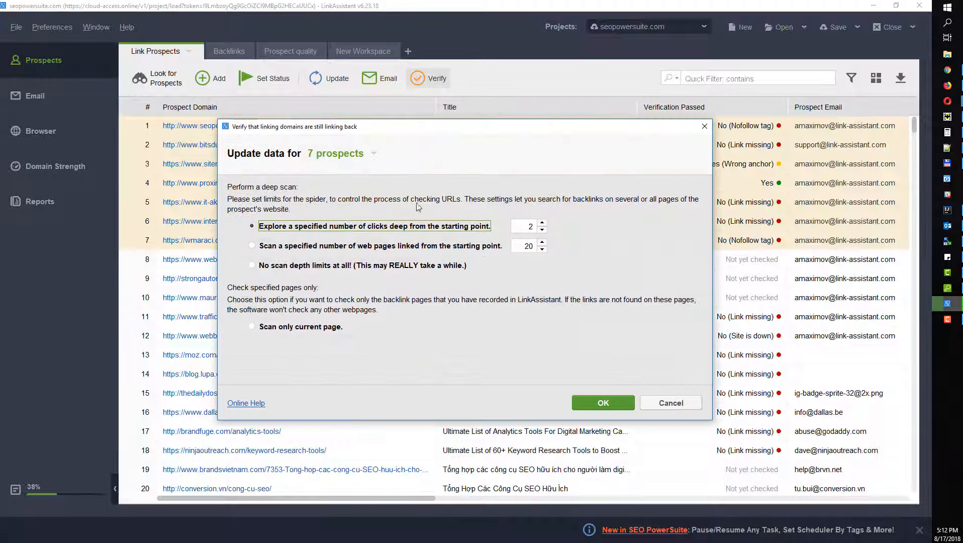
pyautogui.click(272, 327)
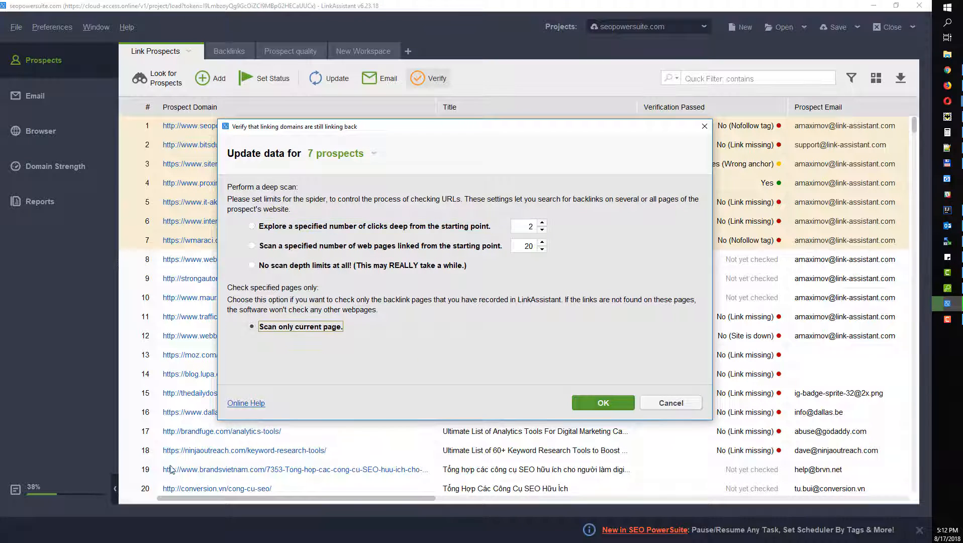
pyautogui.click(602, 402)
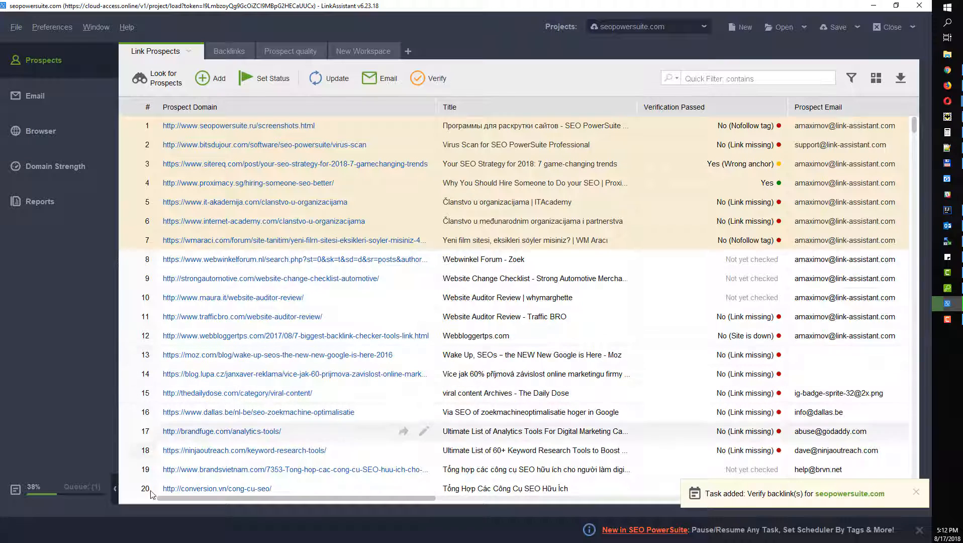
# Step: Stop the background prospect search, keeping the 1450 prospects found, then inspect rows 2 and 1
pyautogui.click(86, 496)
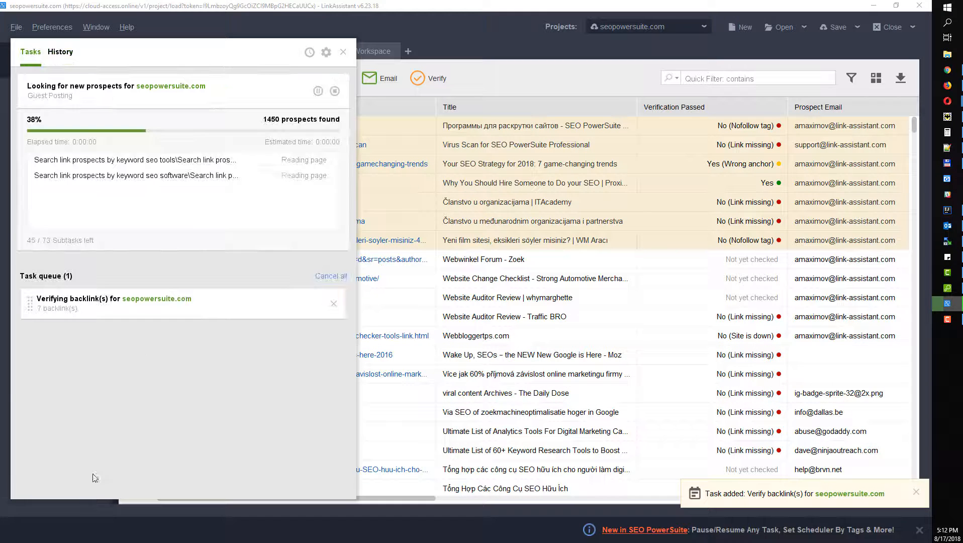
pyautogui.click(335, 92)
pyautogui.click(317, 146)
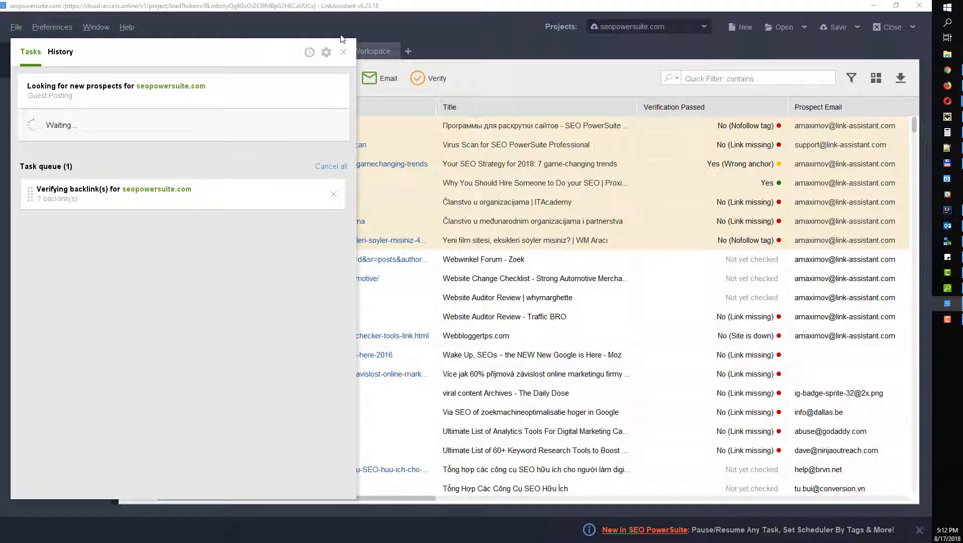
pyautogui.click(478, 175)
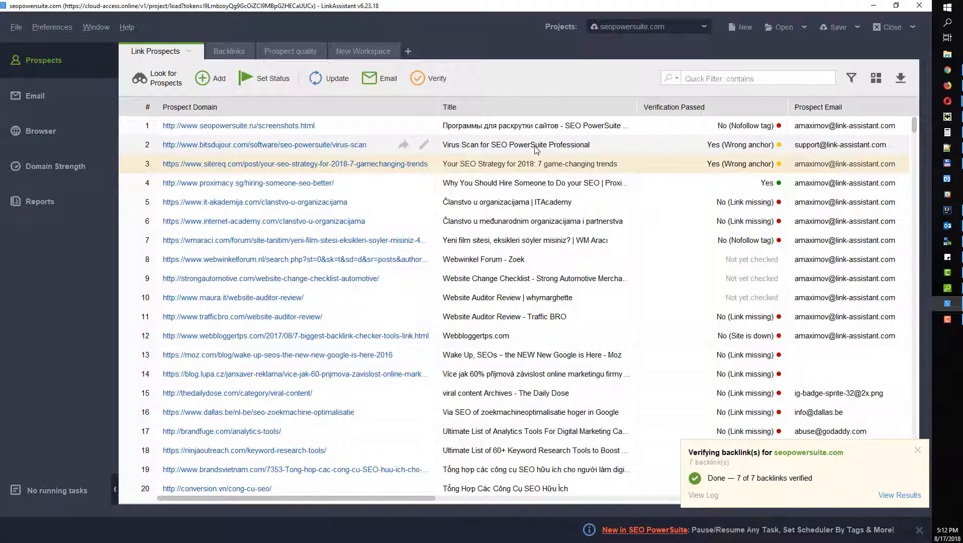
pyautogui.click(679, 151)
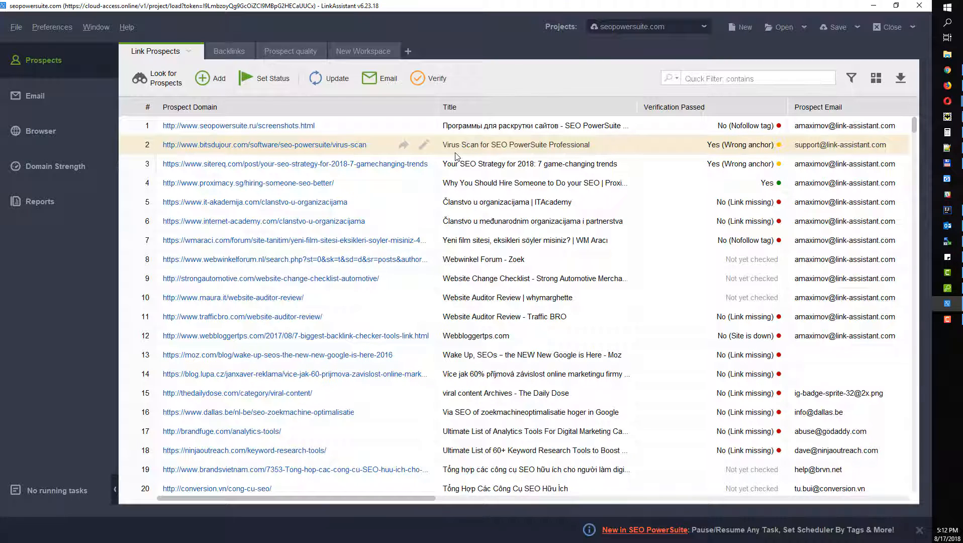
pyautogui.click(710, 126)
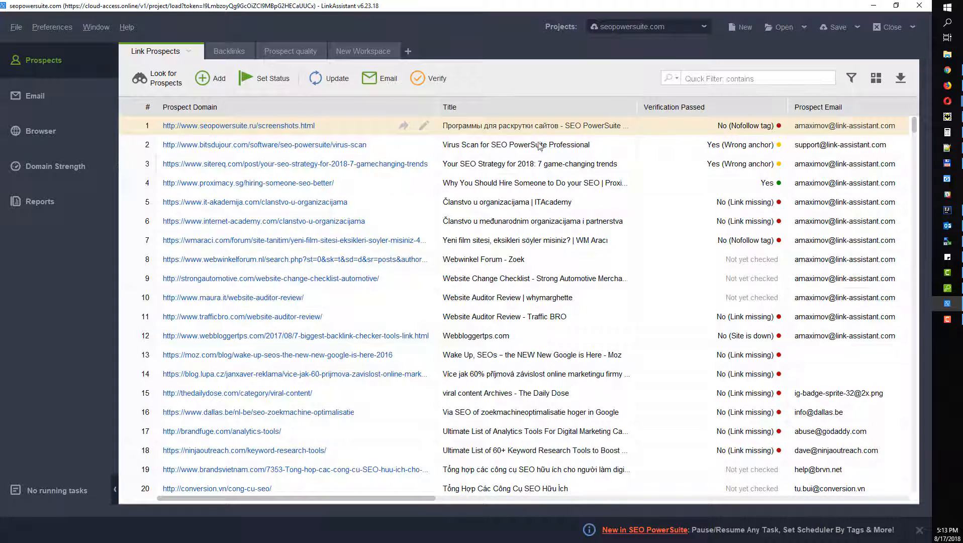
# Step: Look over prospect rows 5 and 6, then bring the Scheme Google Doc forward
pyautogui.click(637, 203)
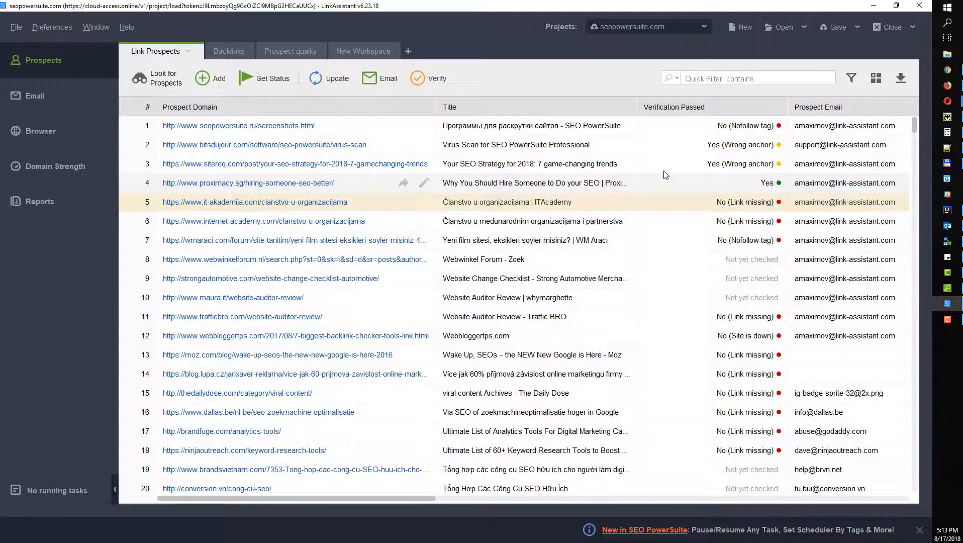
pyautogui.click(660, 224)
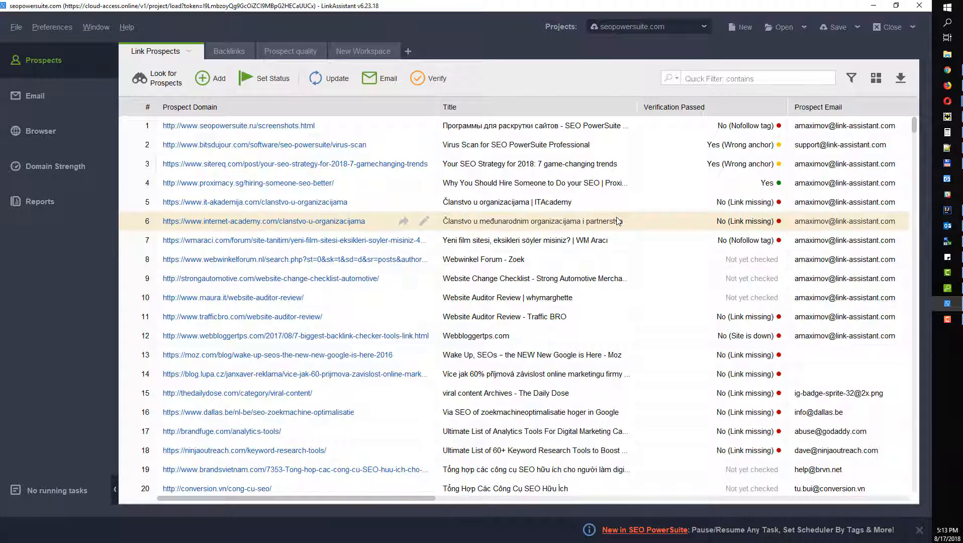
pyautogui.click(43, 27)
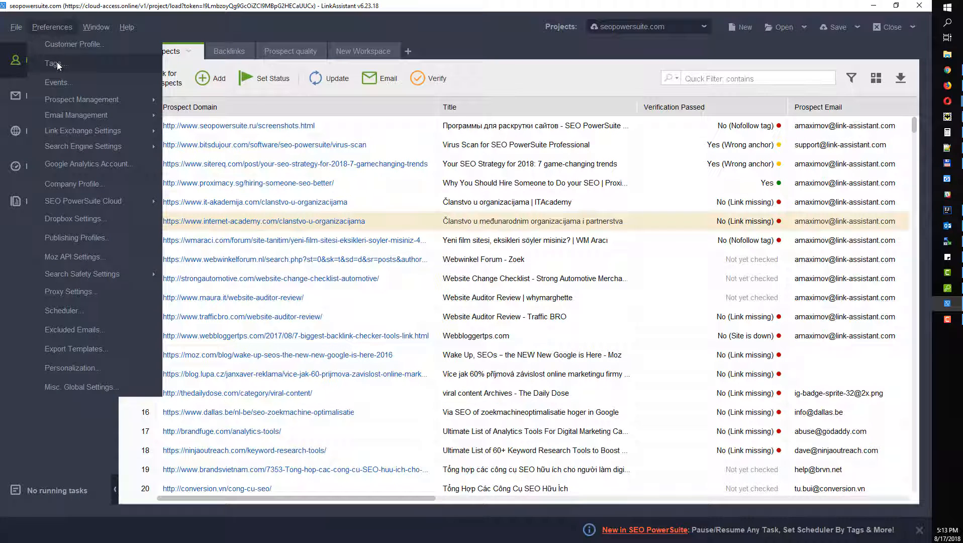
pyautogui.click(256, 23)
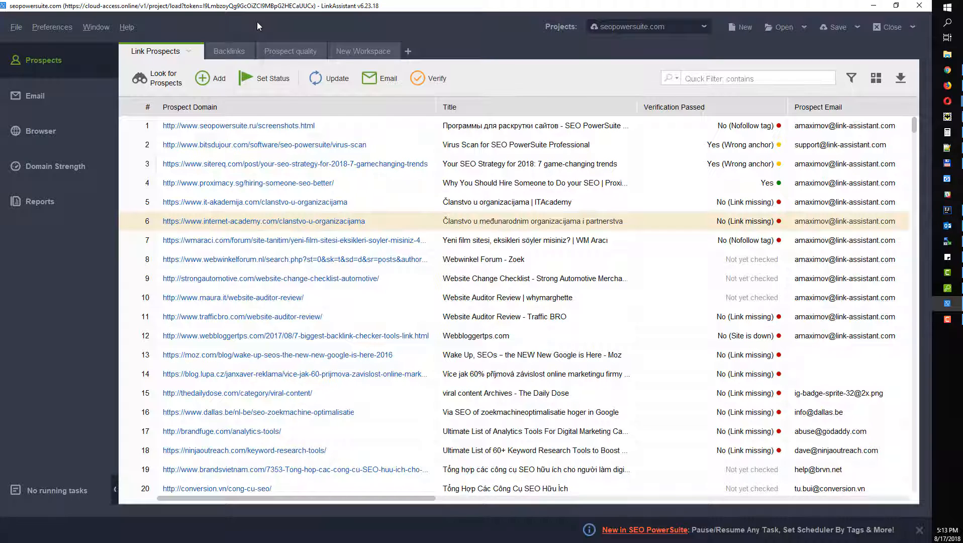
pyautogui.click(947, 101)
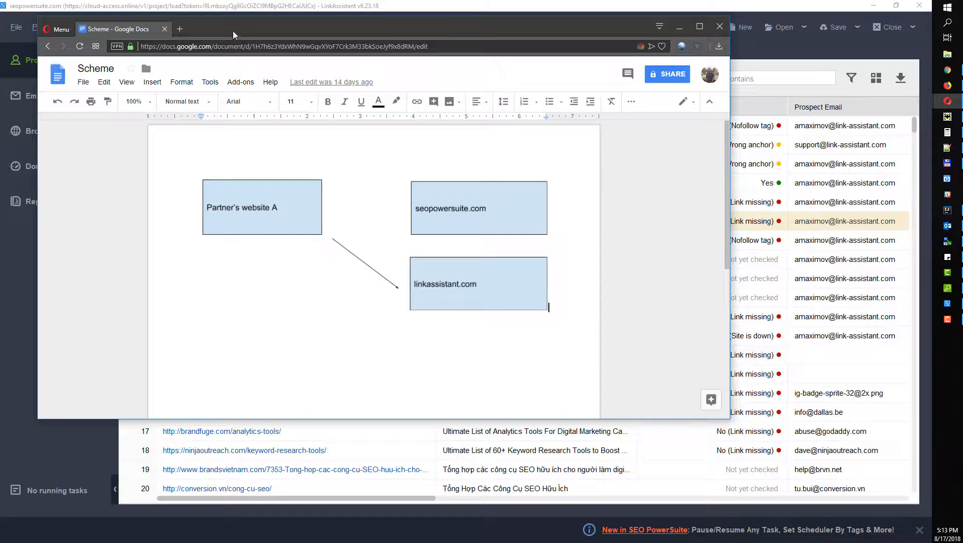
# Step: Nudge the Opera Scheme window aside and bring LinkAssistant's prospects table back in front
pyautogui.moveTo(233, 30); pyautogui.dragTo(243, 24)
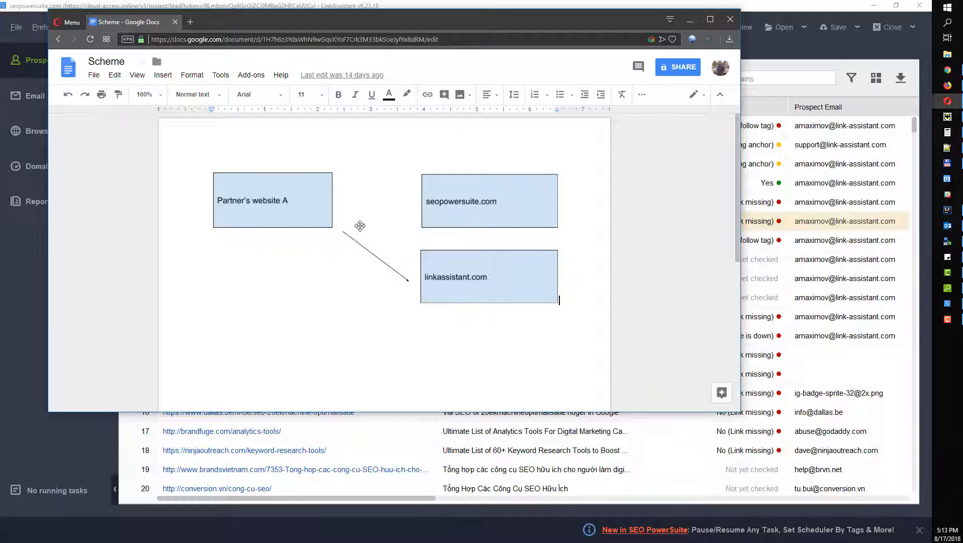
pyautogui.click(762, 65)
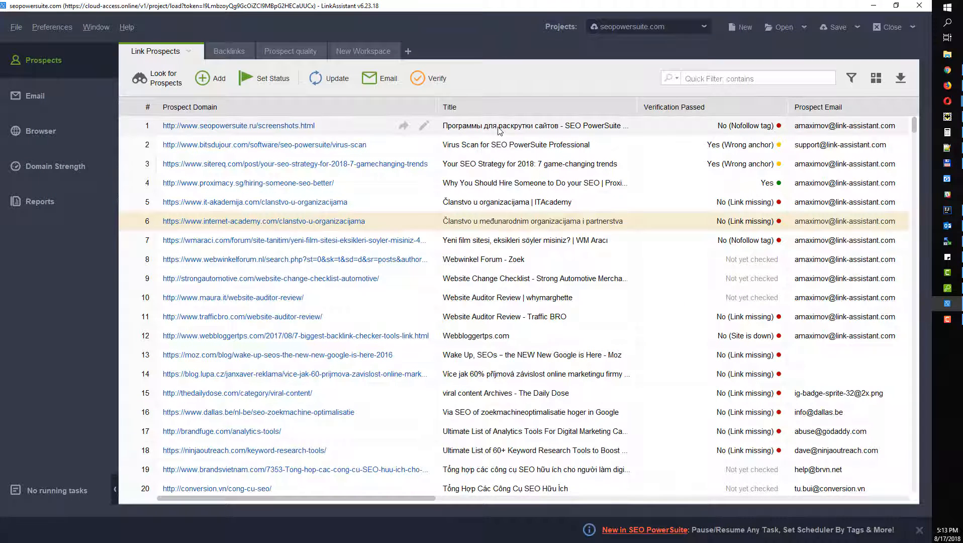
pyautogui.click(54, 30)
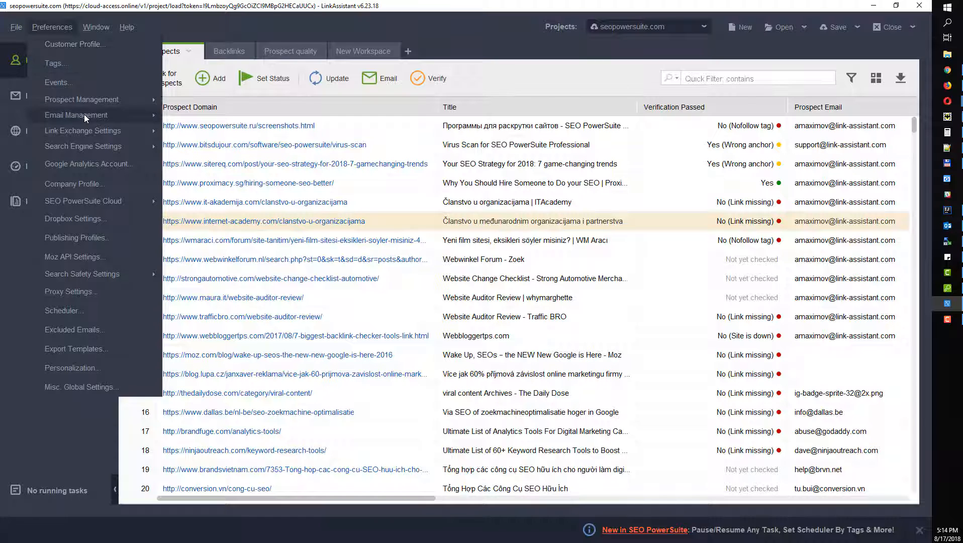
pyautogui.moveTo(90, 100)
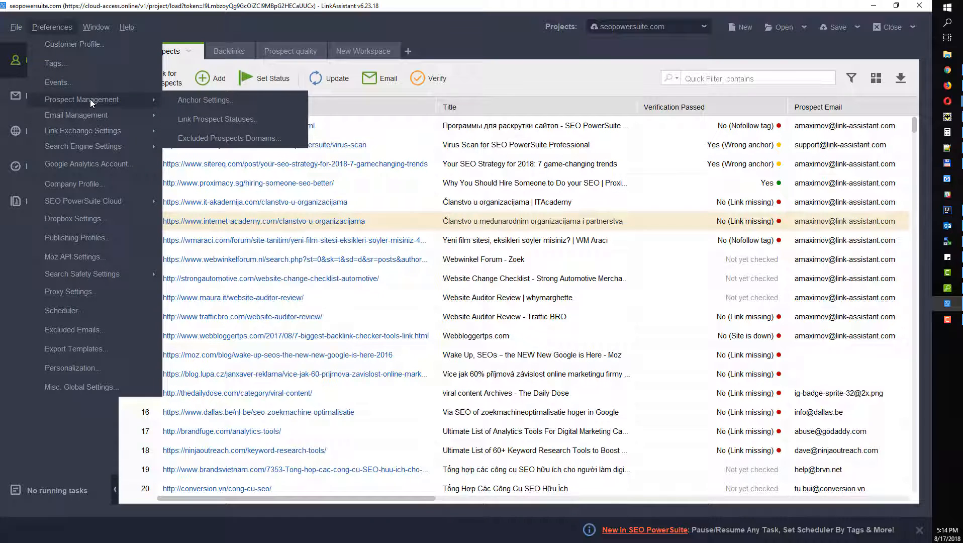
pyautogui.click(196, 101)
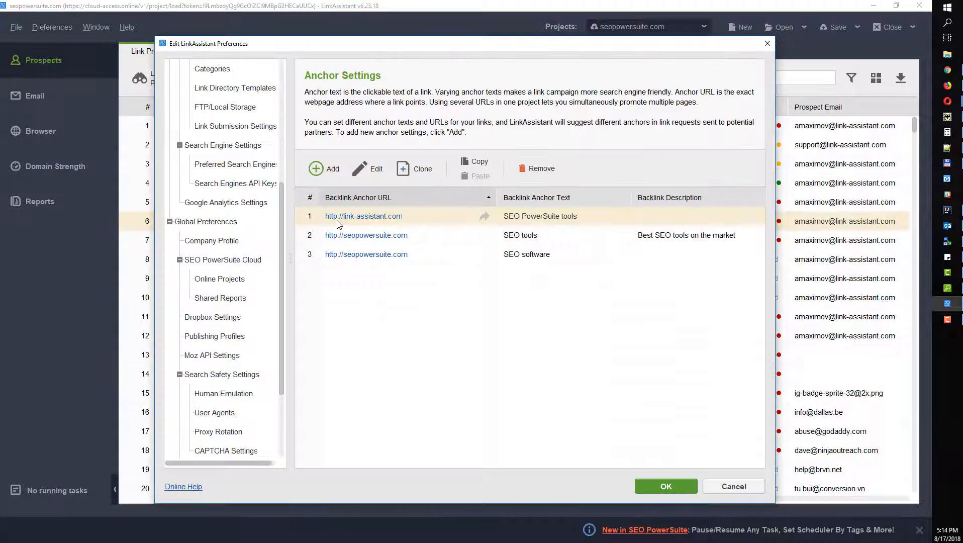
pyautogui.click(322, 170)
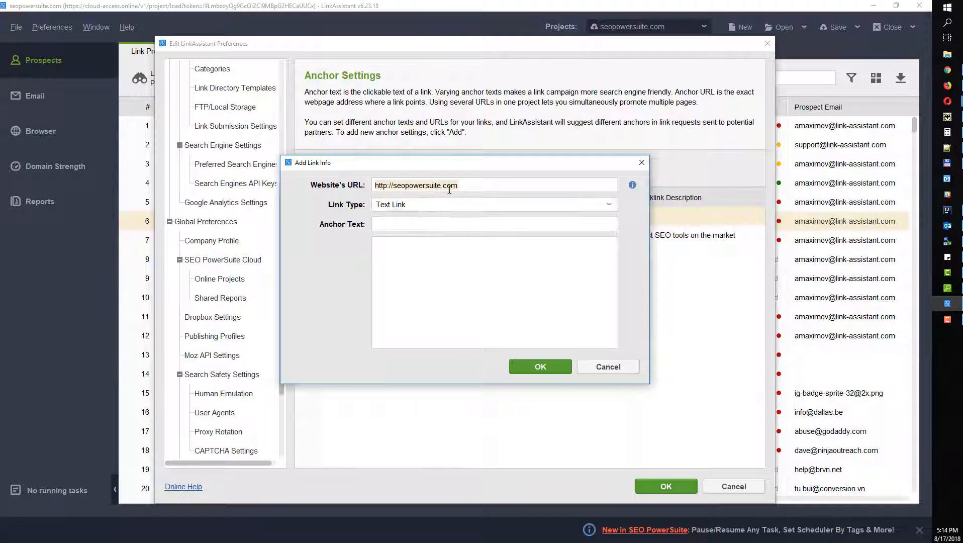
pyautogui.moveTo(458, 186); pyautogui.dragTo(393, 186)
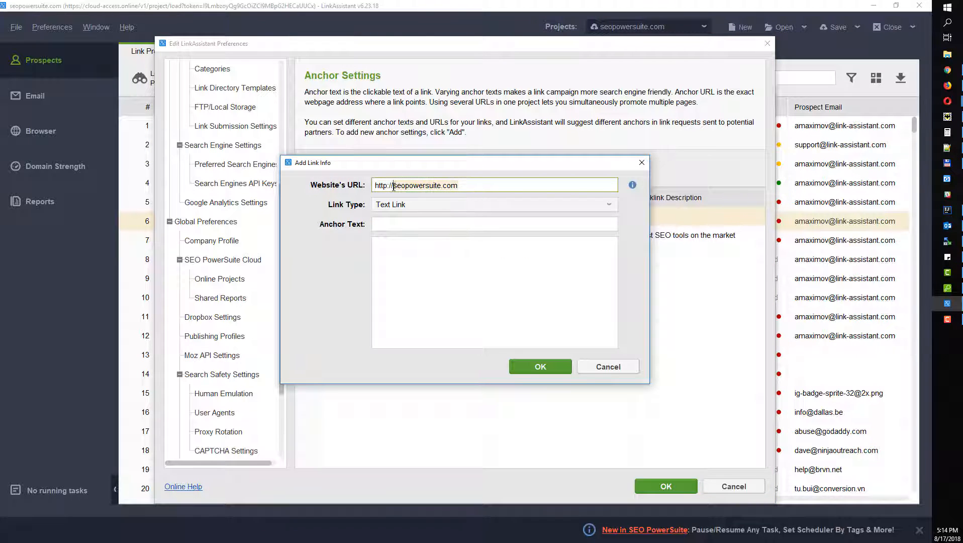
pyautogui.press('BackSpace')
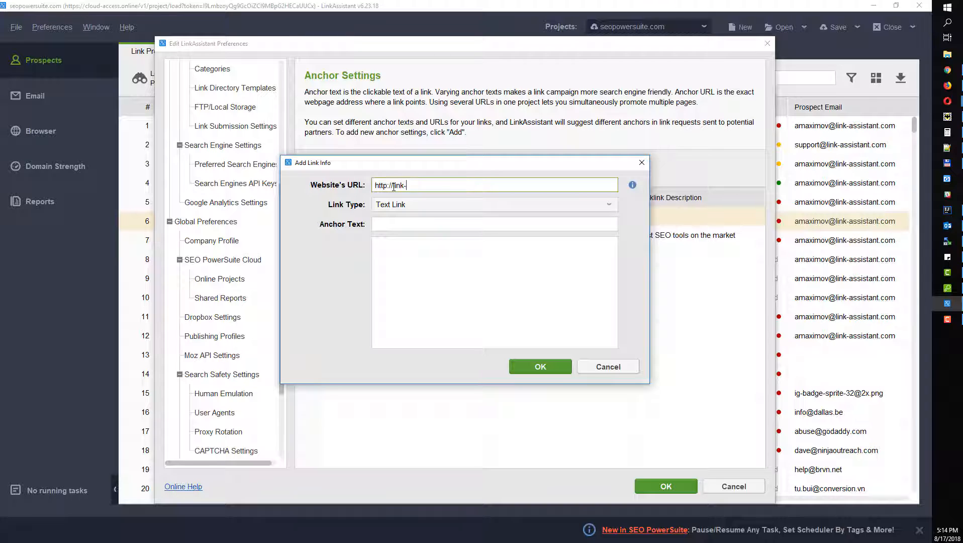
pyautogui.write('link-assistant.com')
pyautogui.click(419, 224)
pyautogui.write('SE')
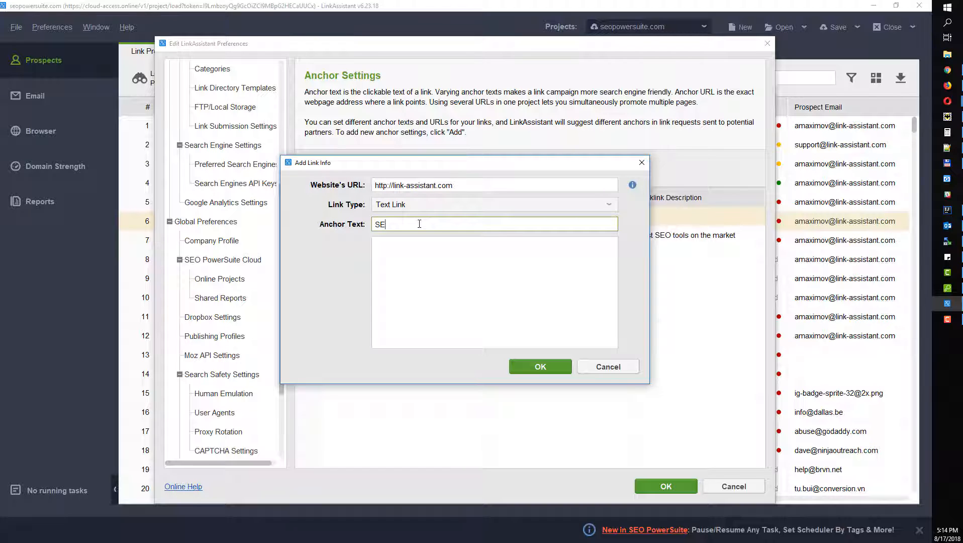
pyautogui.write('O Tools for free')
pyautogui.click(551, 372)
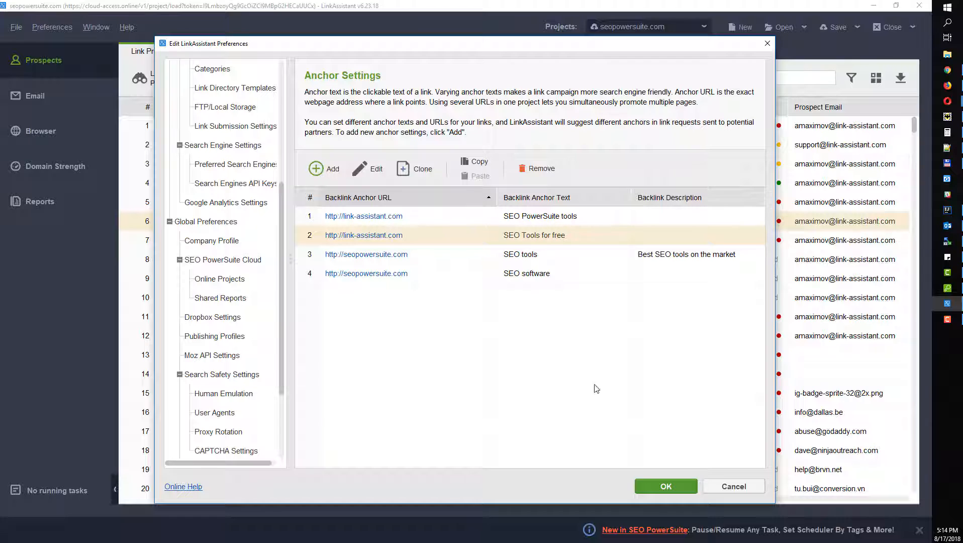
pyautogui.click(684, 487)
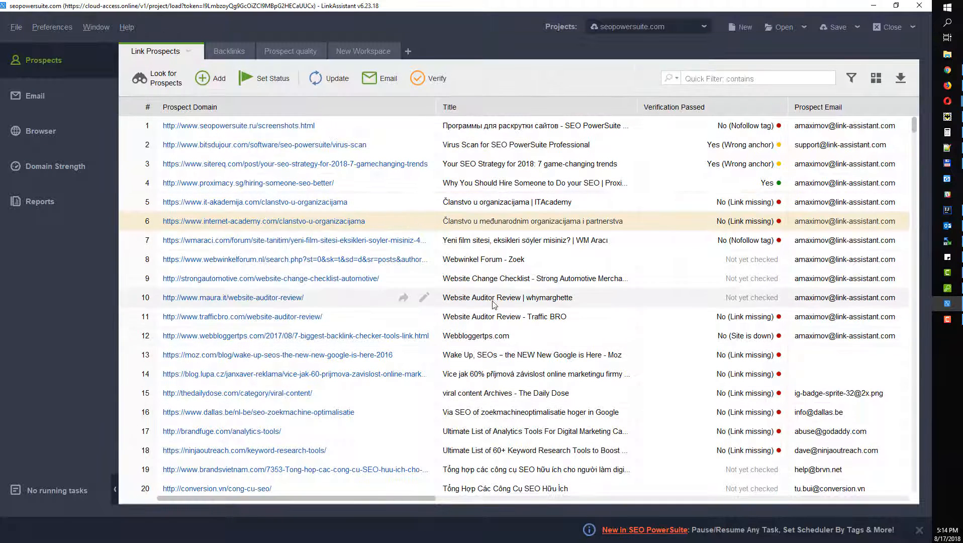
pyautogui.scroll(-1, 375, 262)
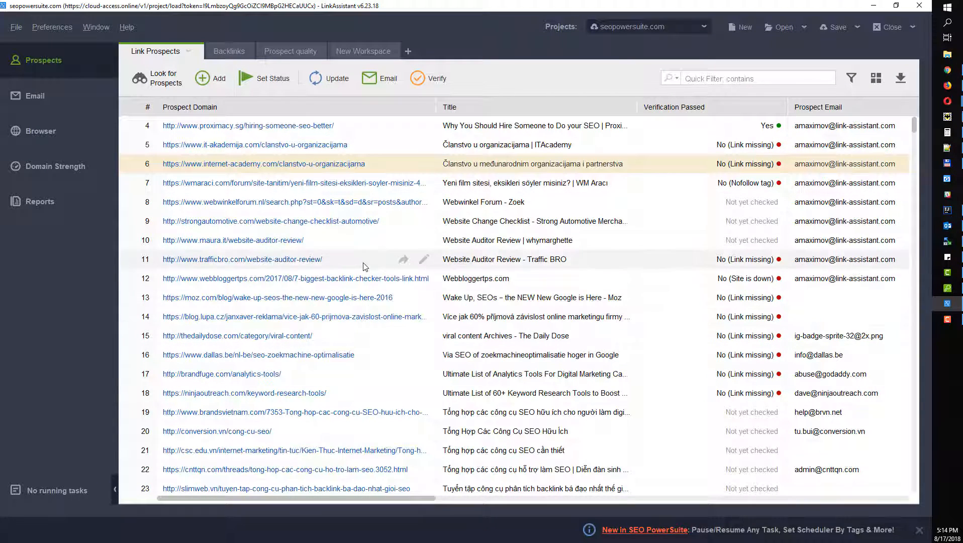
pyautogui.moveTo(360, 267); pyautogui.dragTo(366, 331)
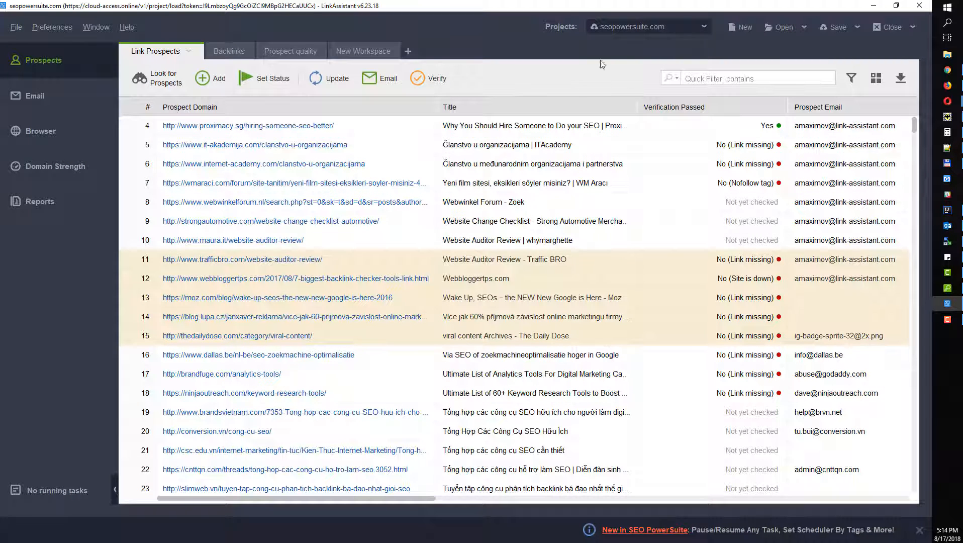
pyautogui.rightClick(300, 287)
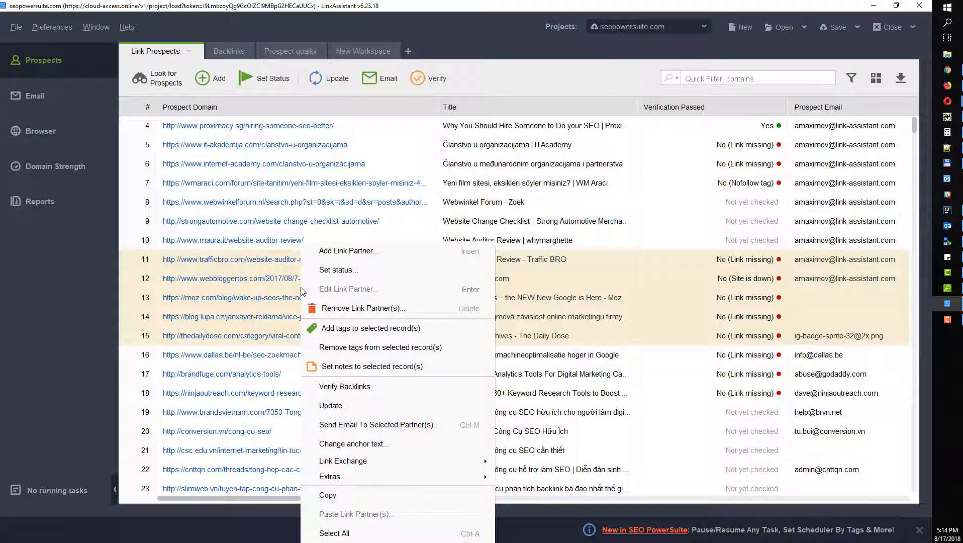
pyautogui.click(358, 445)
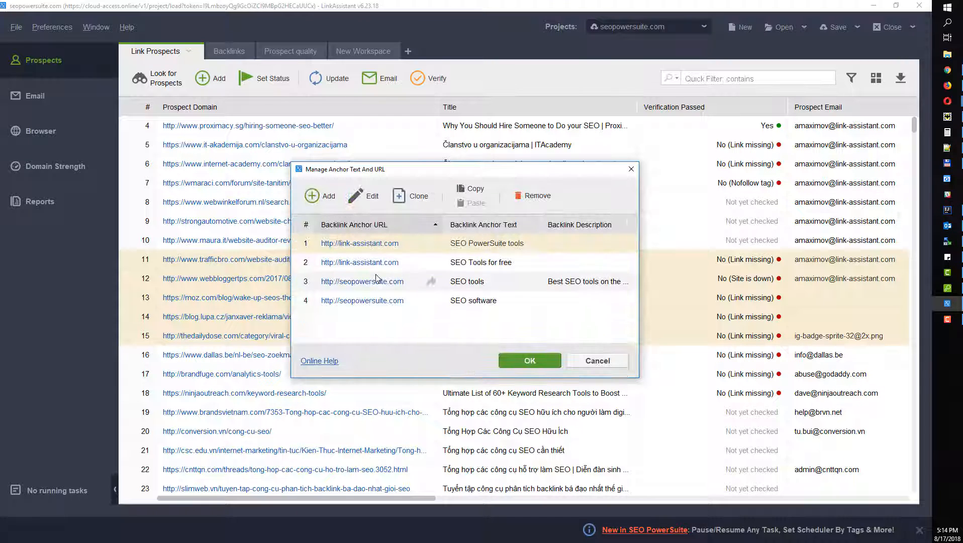
pyautogui.click(338, 263)
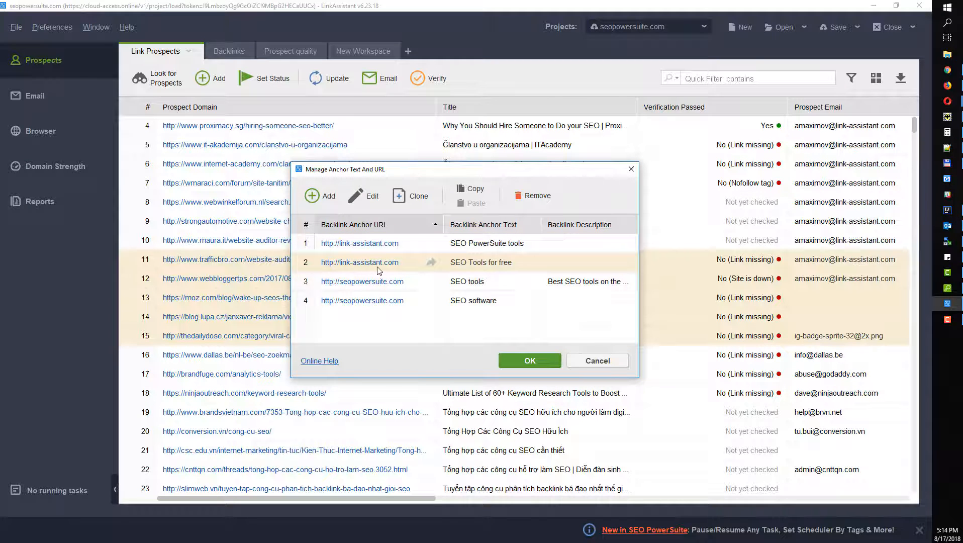
pyautogui.click(528, 366)
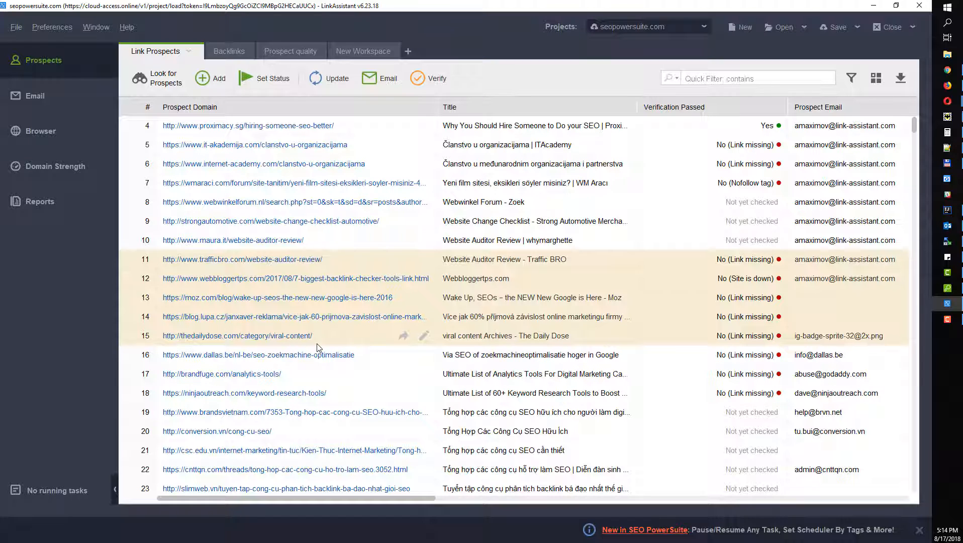
# Step: Select prospects 4 through 16 and run backlink verification on all 13
pyautogui.moveTo(321, 127); pyautogui.dragTo(328, 330)
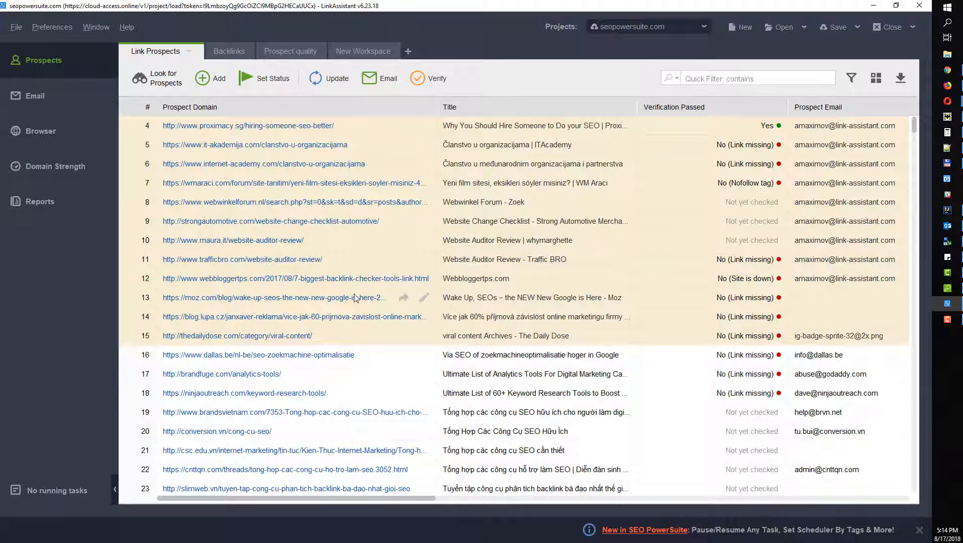
pyautogui.moveTo(301, 264); pyautogui.dragTo(312, 346)
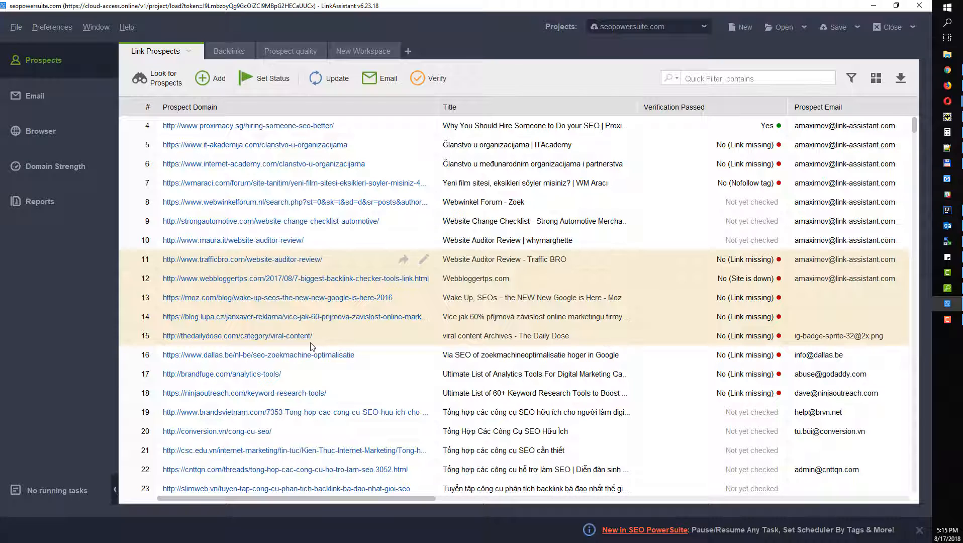
pyautogui.moveTo(352, 125); pyautogui.dragTo(382, 358)
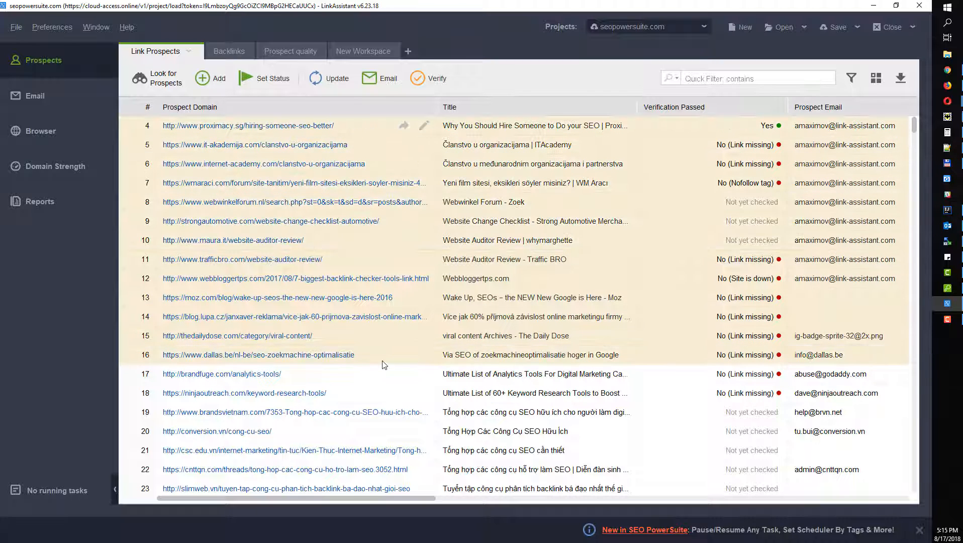
pyautogui.click(430, 79)
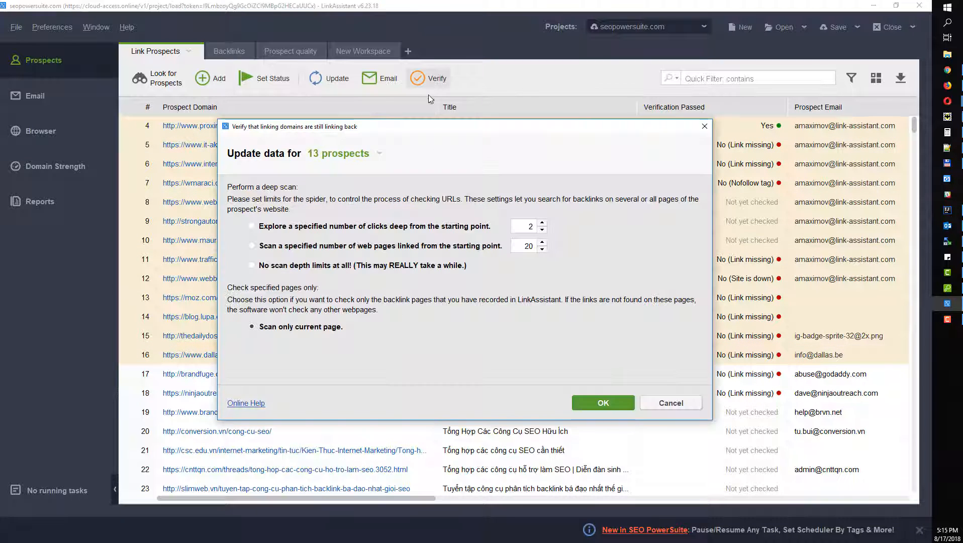
pyautogui.click(573, 401)
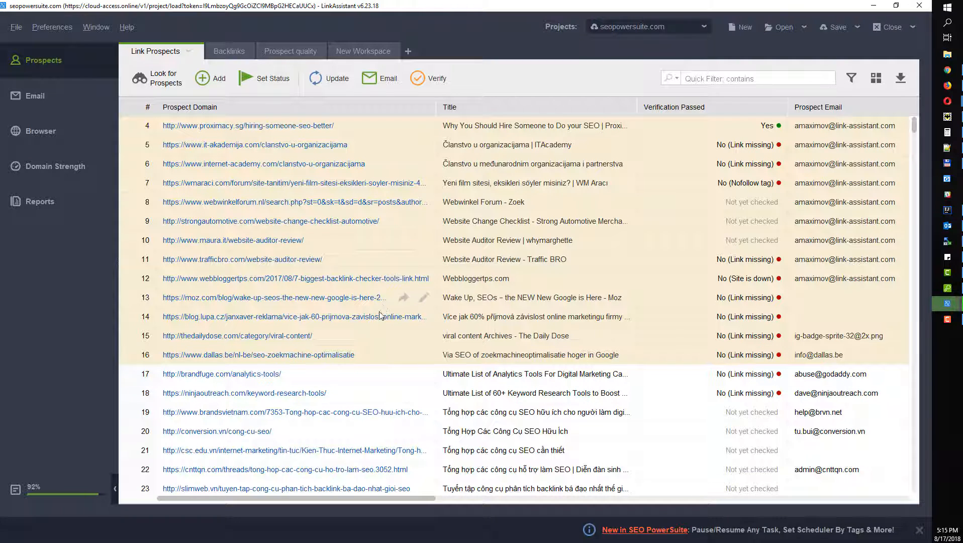
# Step: Review the Verification Passed results: row 16 Yes, rows 17–18 No (Link missing)
pyautogui.scroll(3, 651, 347)
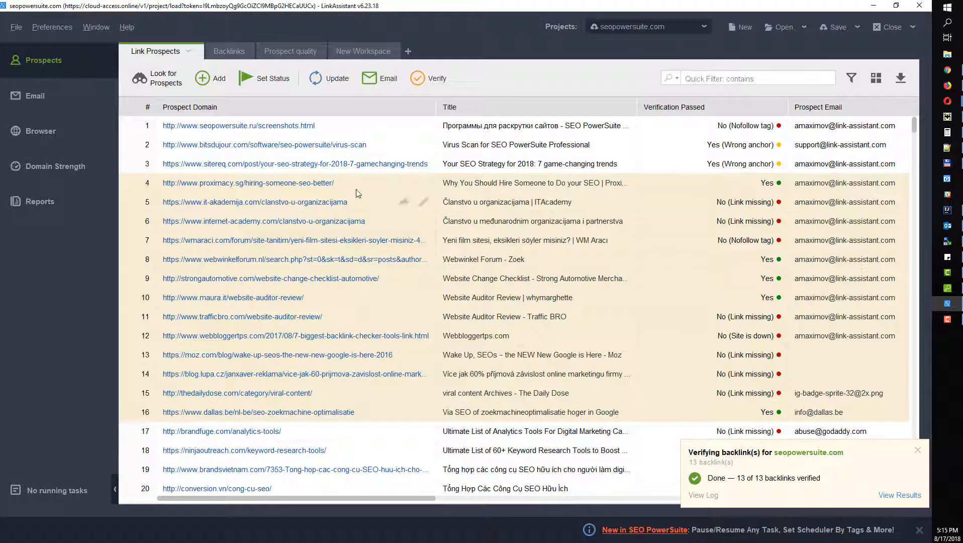
pyautogui.scroll(-3, 401, 253)
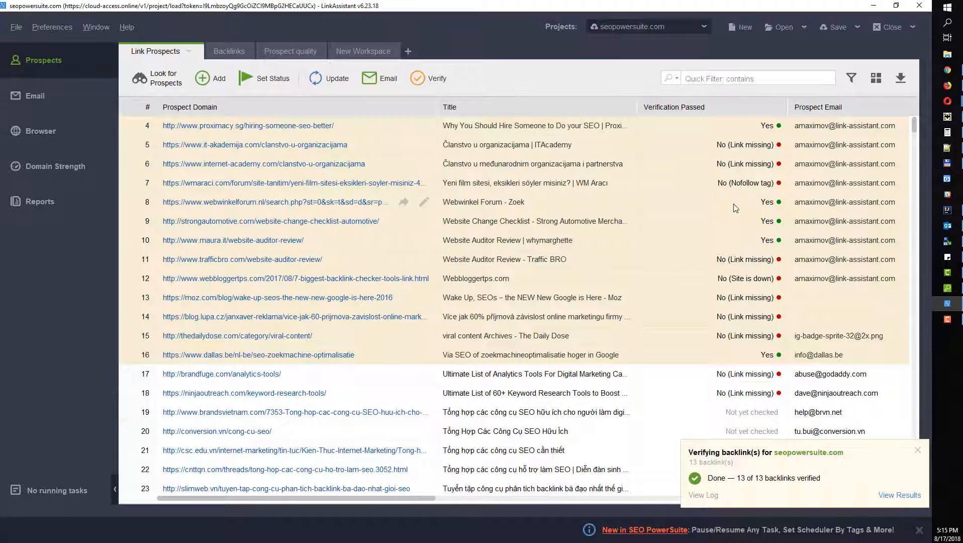
pyautogui.scroll(3, 749, 197)
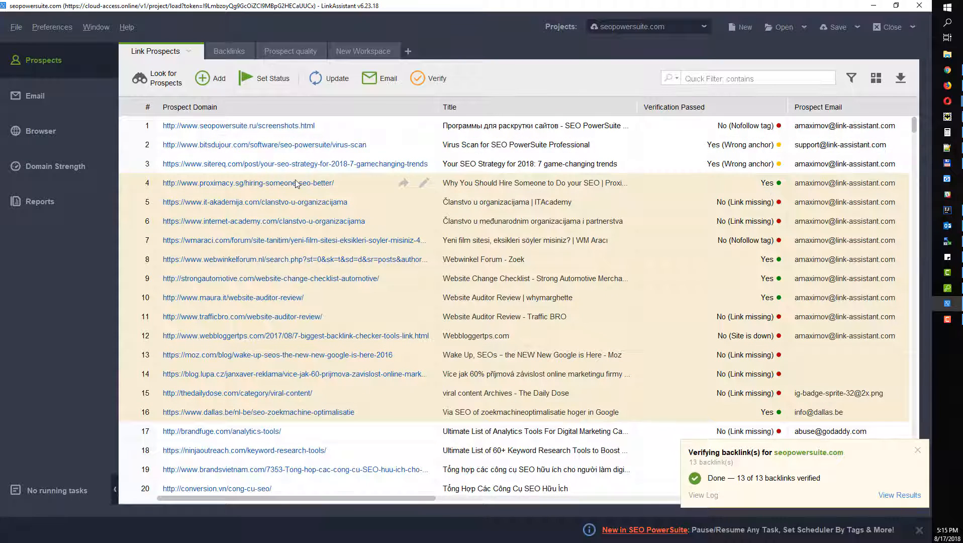
pyautogui.click(741, 186)
pyautogui.scroll(-3, 711, 326)
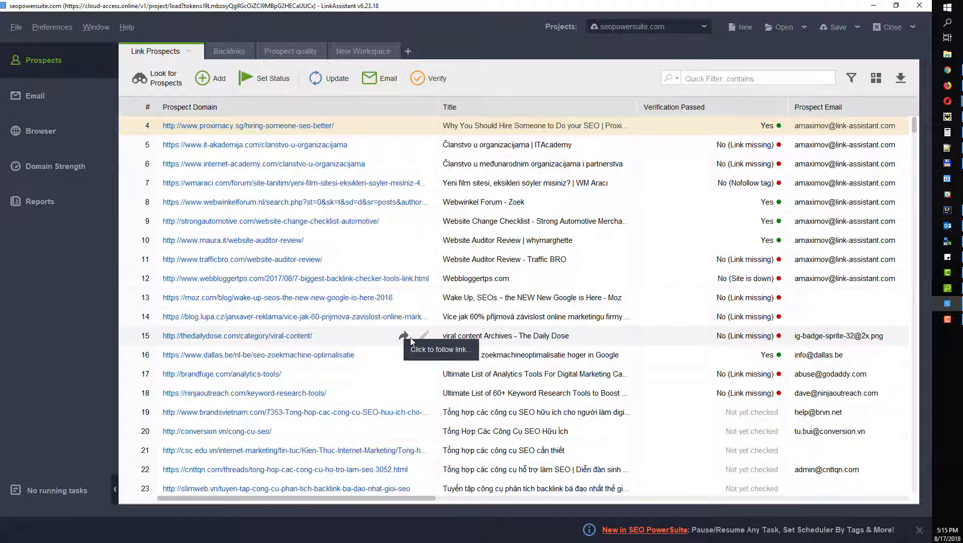
# Step: Bring up the Scheme diagram in Opera, select the drawing, then close the browser window
pyautogui.hotkey('alt', 'Tab')
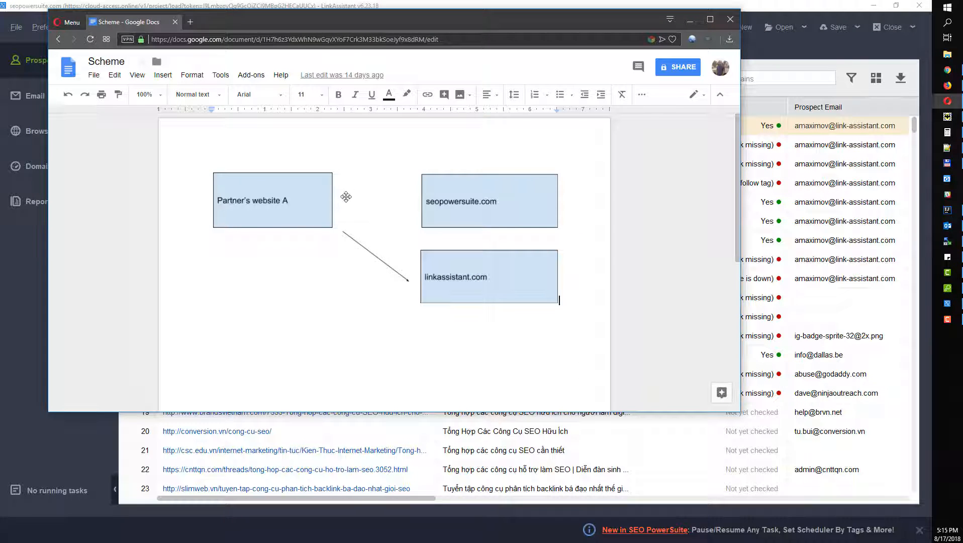
pyautogui.click(435, 333)
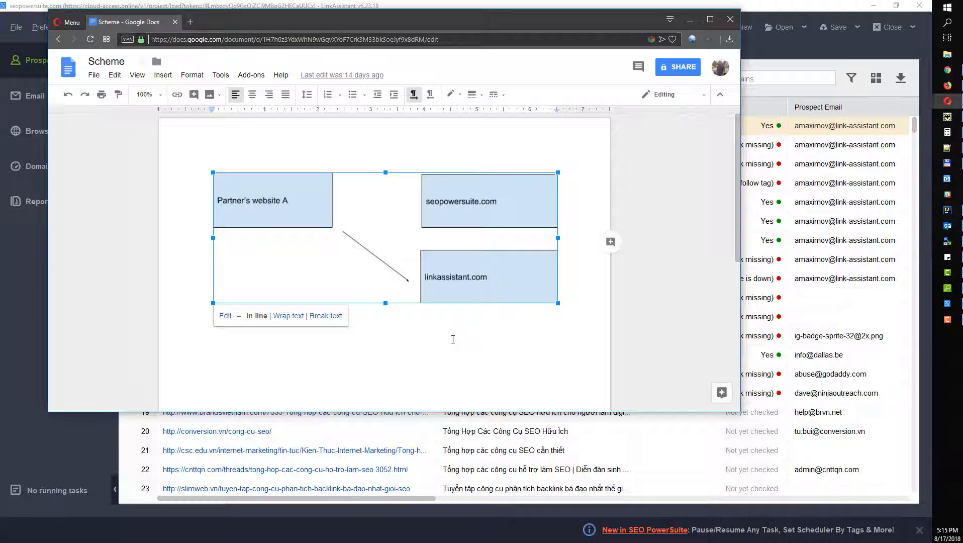
pyautogui.click(731, 19)
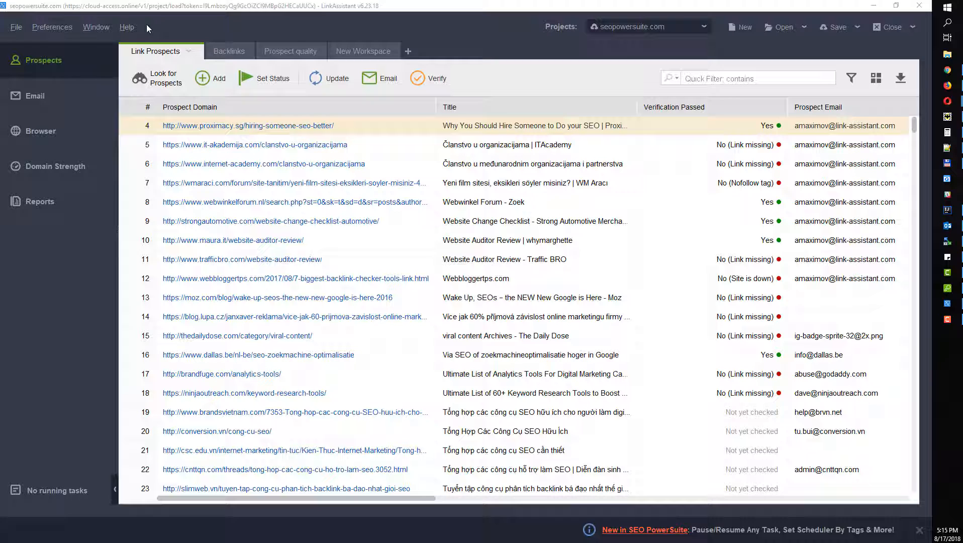
# Step: Review Anchor Settings under Preferences > Prospect Management, then close the Preferences window
pyautogui.click(53, 24)
pyautogui.moveTo(90, 116)
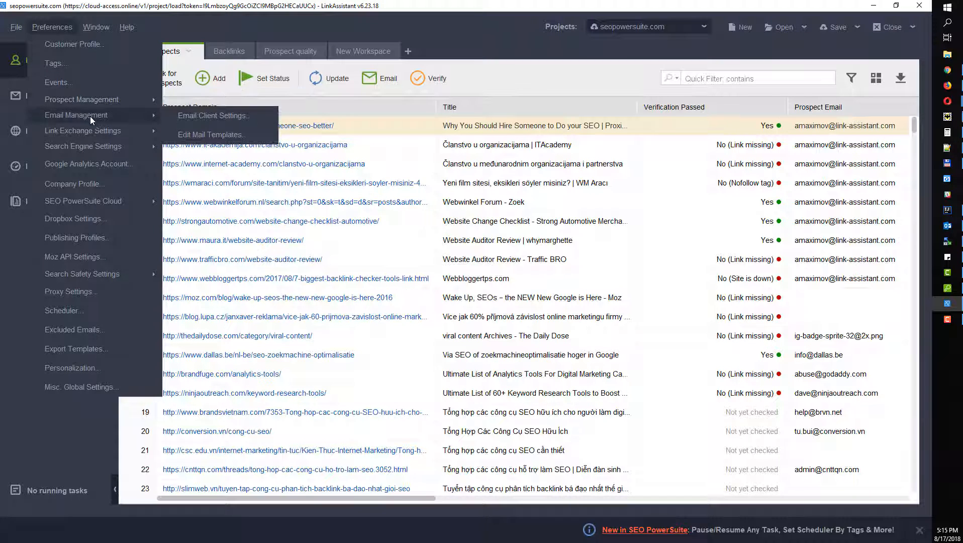
pyautogui.moveTo(70, 99)
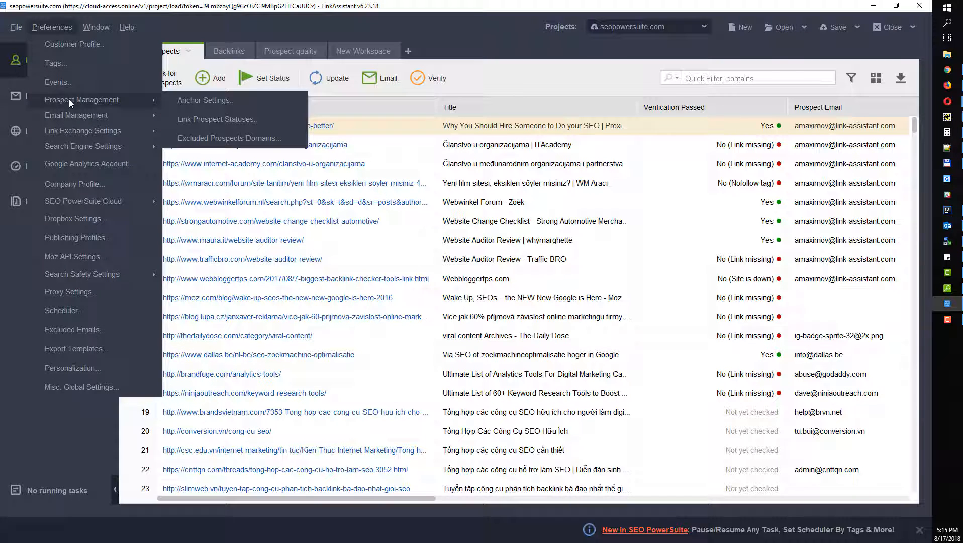
pyautogui.click(212, 100)
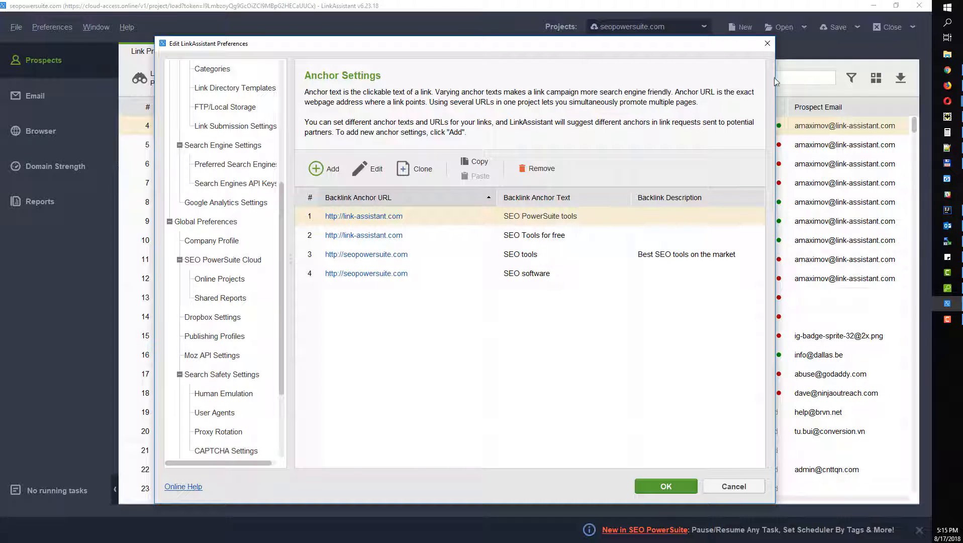
pyautogui.click(764, 44)
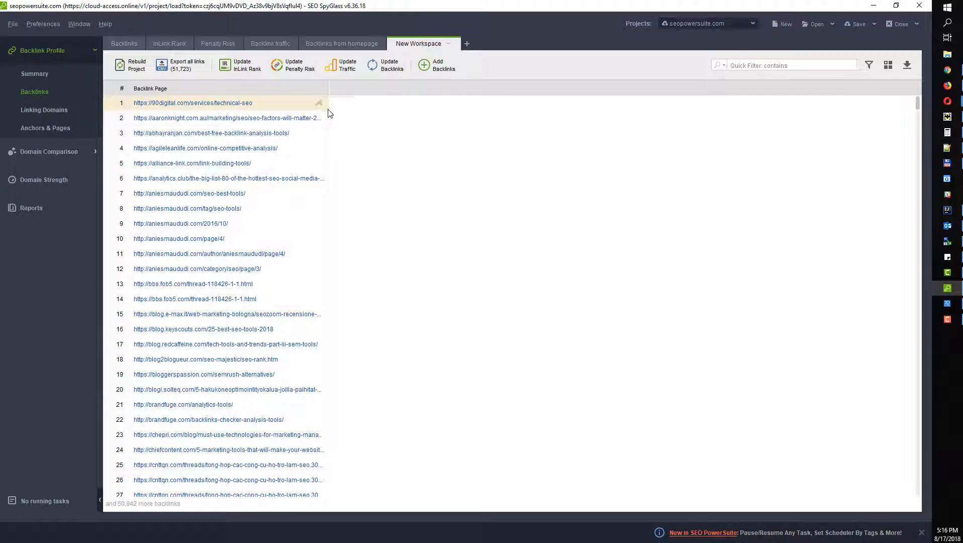
# Step: Widen SEO SpyGlass's Backlink Page column to show full URLs and scroll the backlinks list
pyautogui.moveTo(330, 87); pyautogui.dragTo(407, 92)
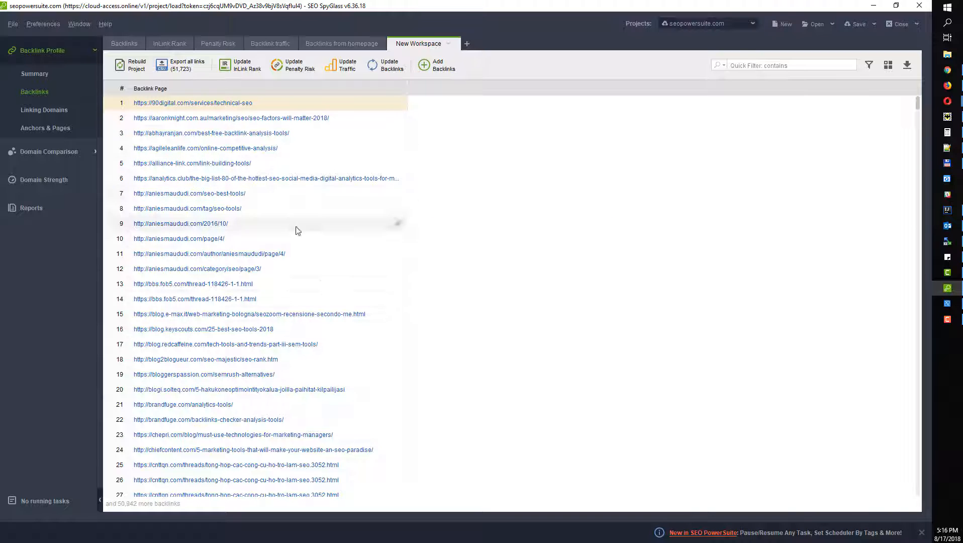
pyautogui.scroll(-16, 289, 474)
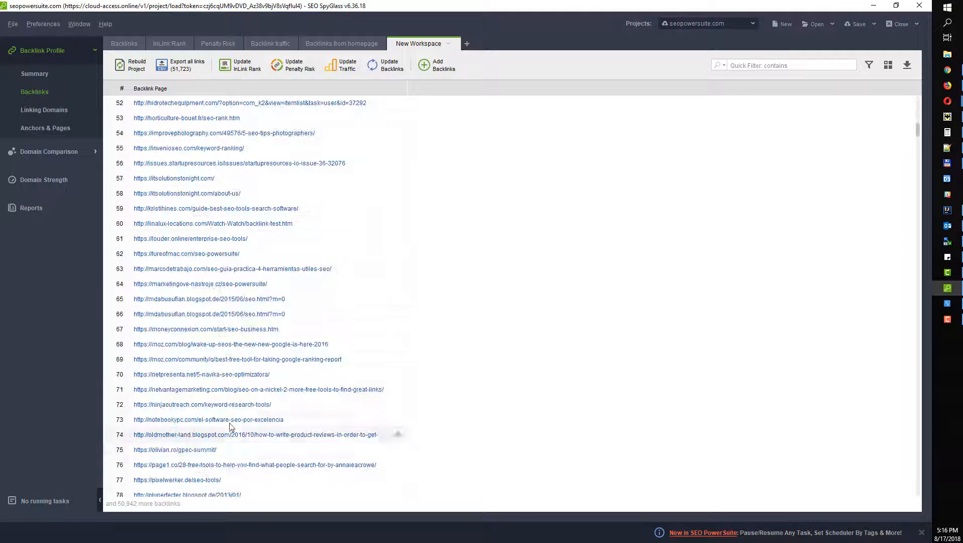
pyautogui.scroll(16, 231, 425)
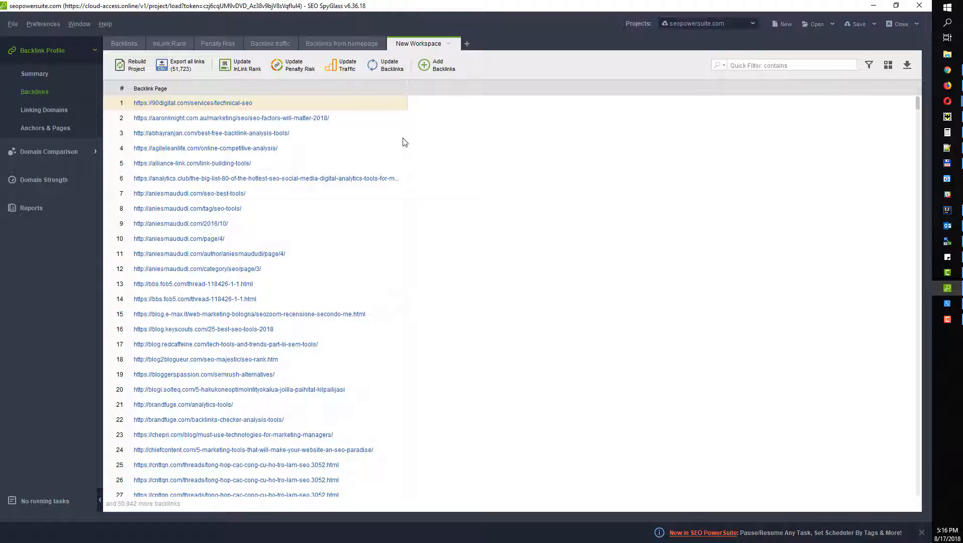
pyautogui.click(13, 25)
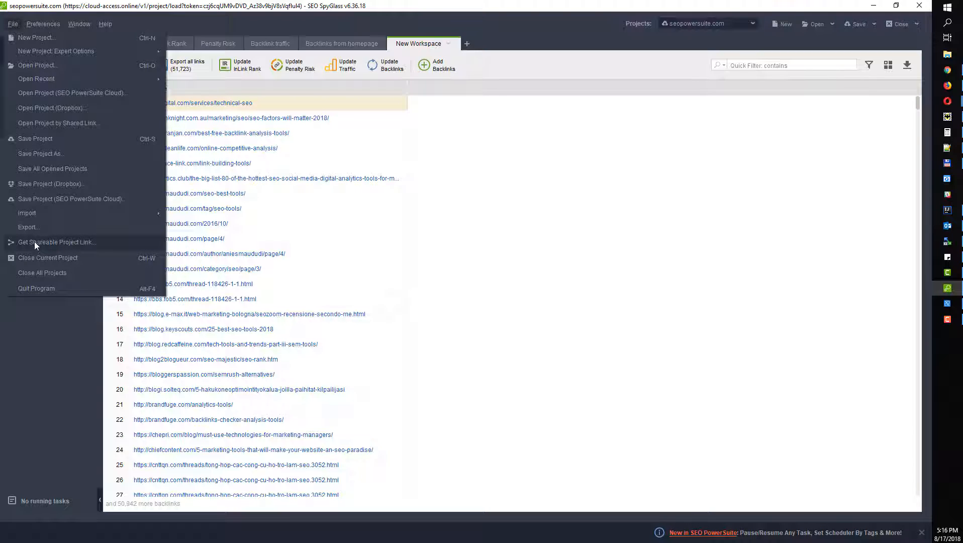
# Step: Export all SEO SpyGlass records as seo-spyglass-export2.txt in Documents, then minimize SEO SpyGlass
pyautogui.click(37, 226)
pyautogui.click(525, 384)
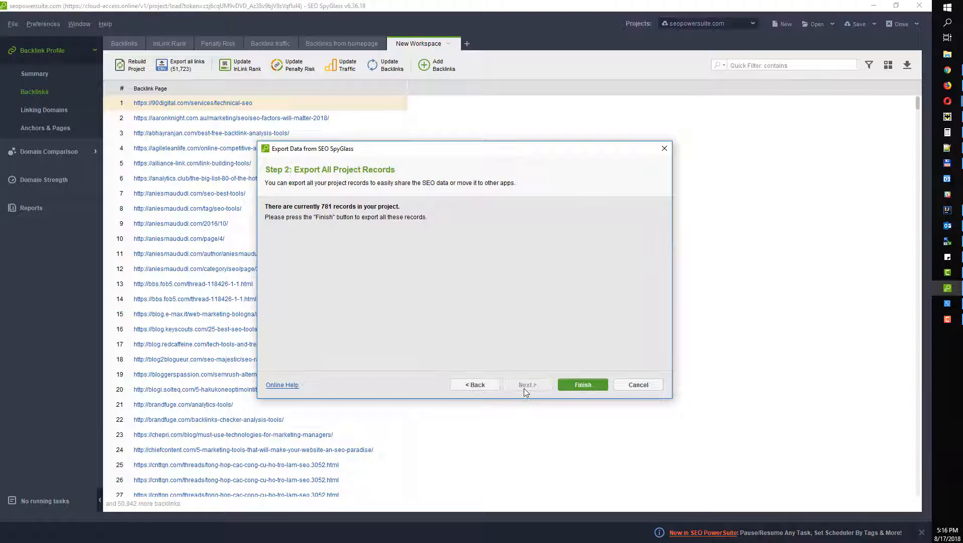
pyautogui.click(582, 384)
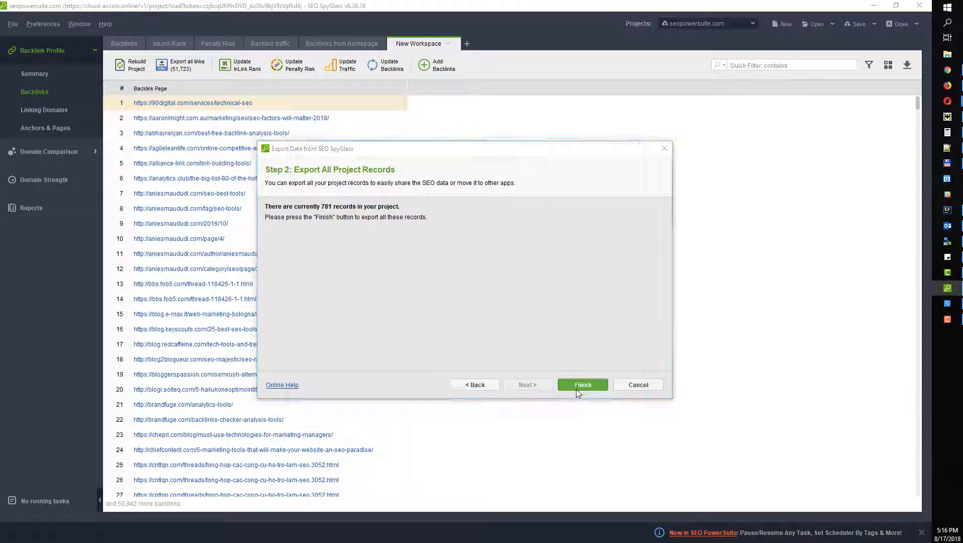
pyautogui.click(369, 357)
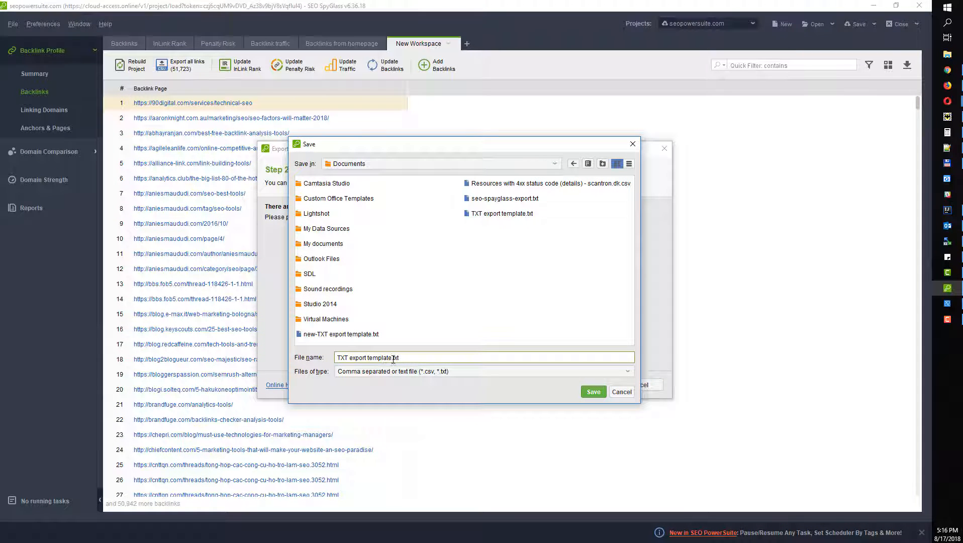
pyautogui.moveTo(391, 359); pyautogui.dragTo(325, 360)
pyautogui.write('seo-spyglass-export2')
pyautogui.click(586, 392)
pyautogui.click(444, 300)
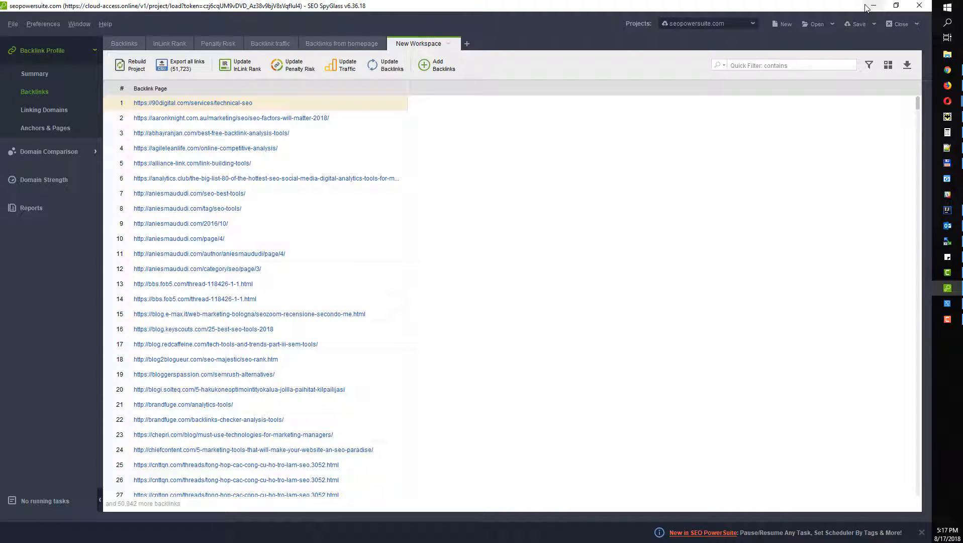
pyautogui.click(872, 6)
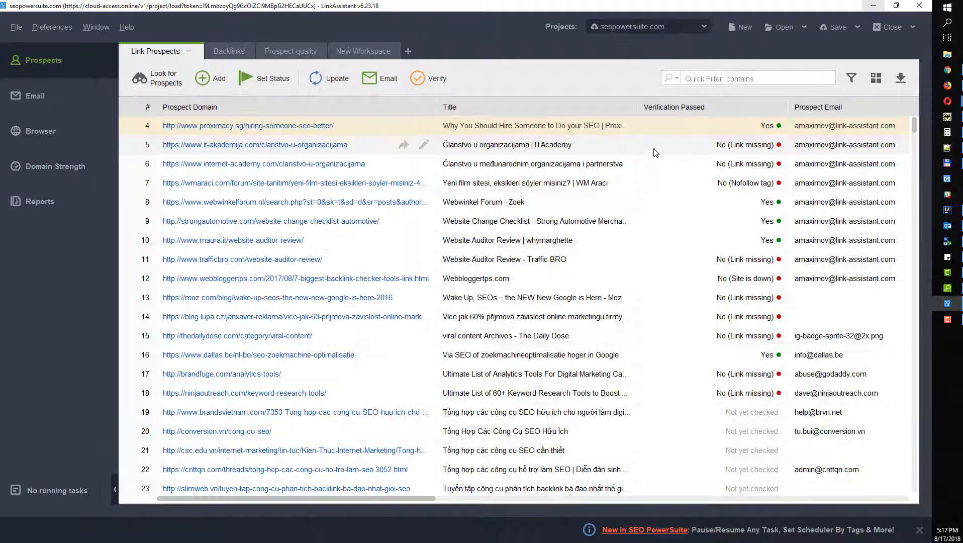
# Step: Load the local seopowersuite.com project and choose seo-spyglass-export2.txt for CSV prospect import
pyautogui.click(634, 30)
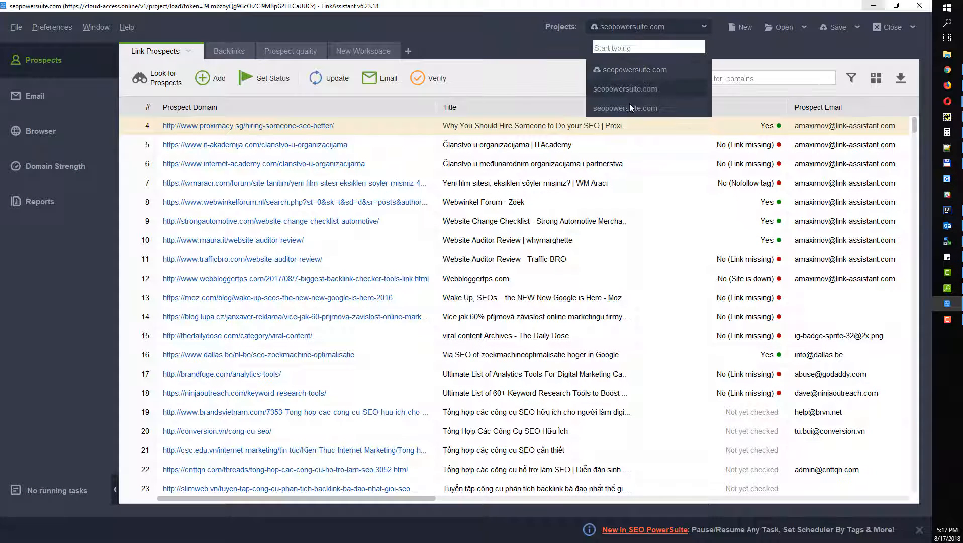
pyautogui.click(634, 89)
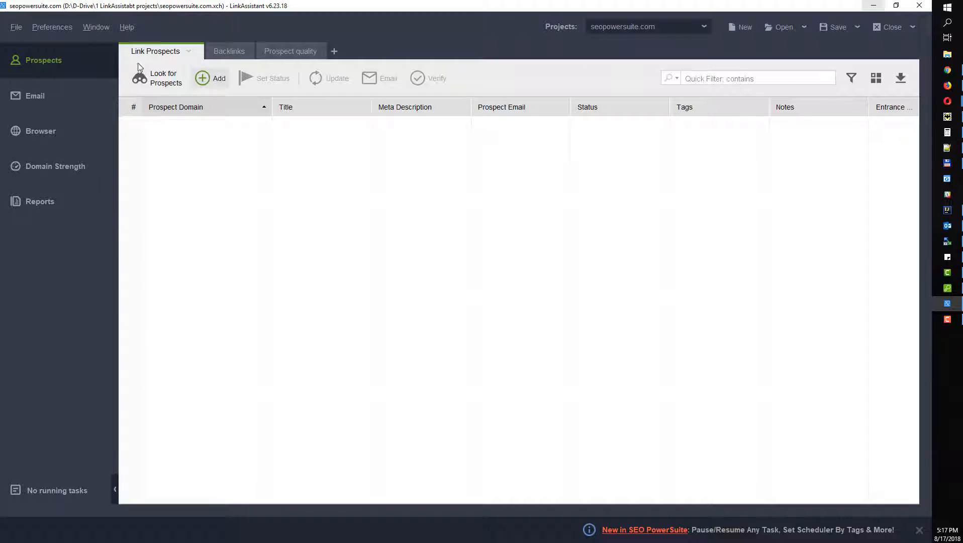
pyautogui.click(16, 26)
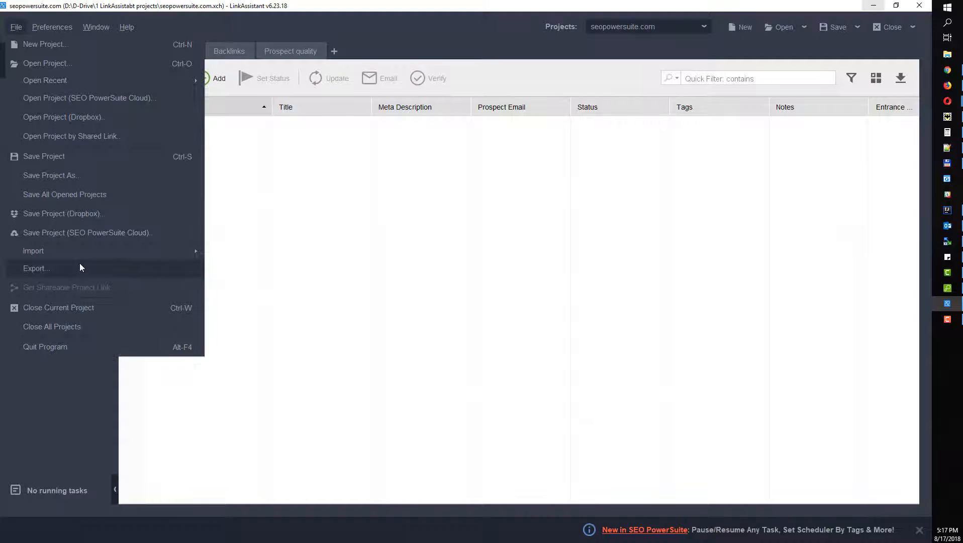
pyautogui.moveTo(124, 251)
pyautogui.click(238, 290)
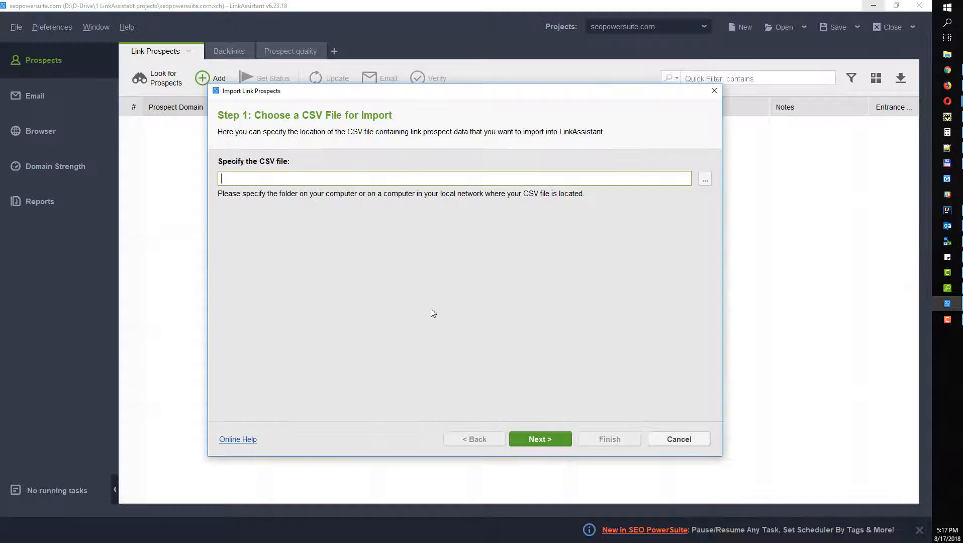
pyautogui.click(704, 181)
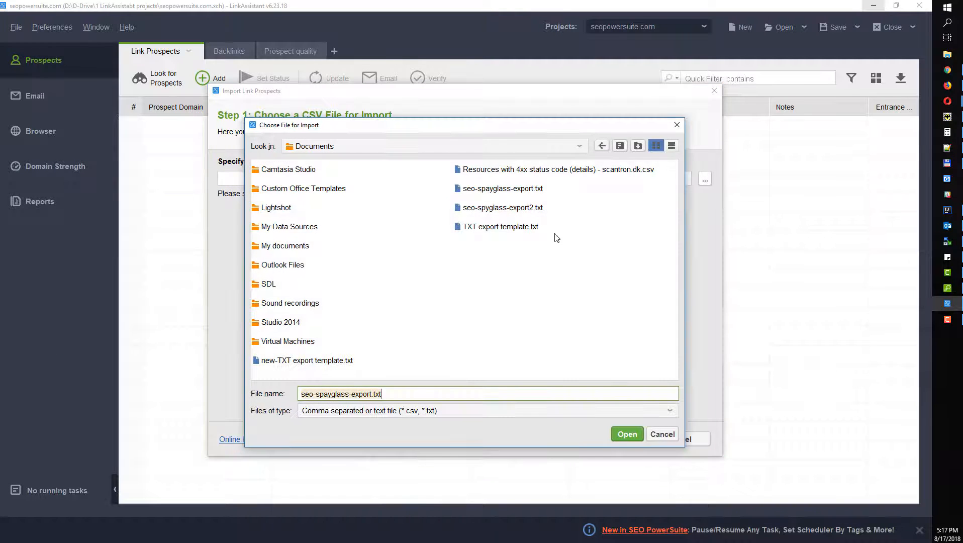
pyautogui.click(528, 209)
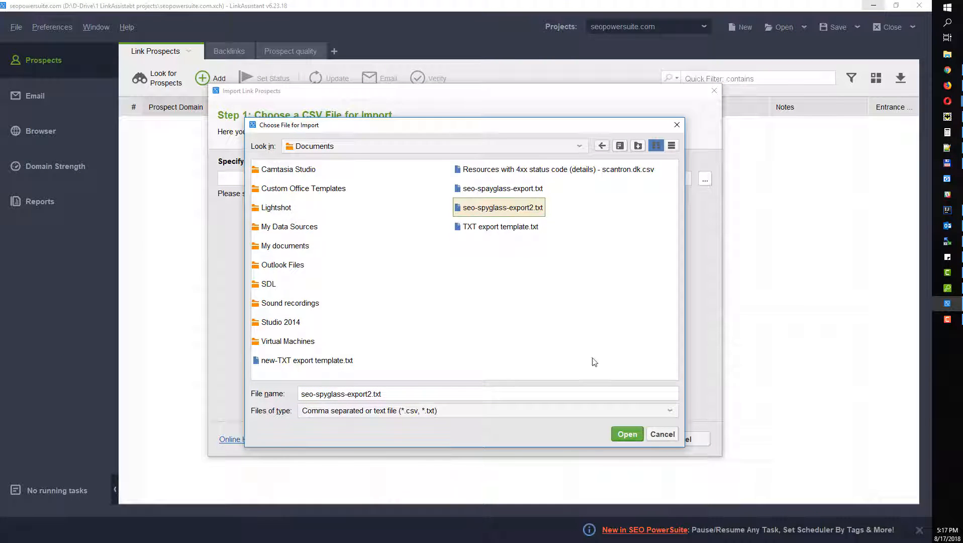
pyautogui.click(634, 434)
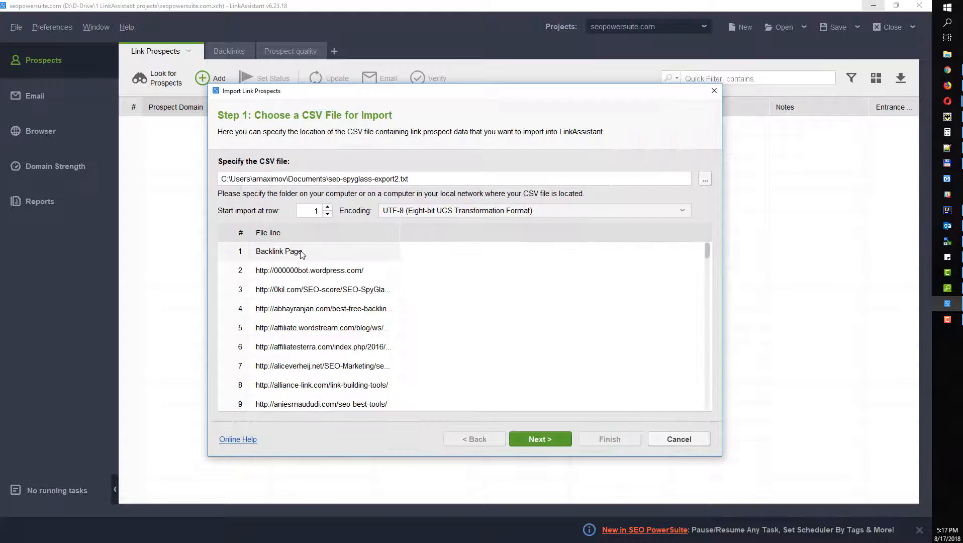
# Step: Import from row 2 with URLs mapped to Prospect Domain, removing duplicate domains
pyautogui.click(328, 207)
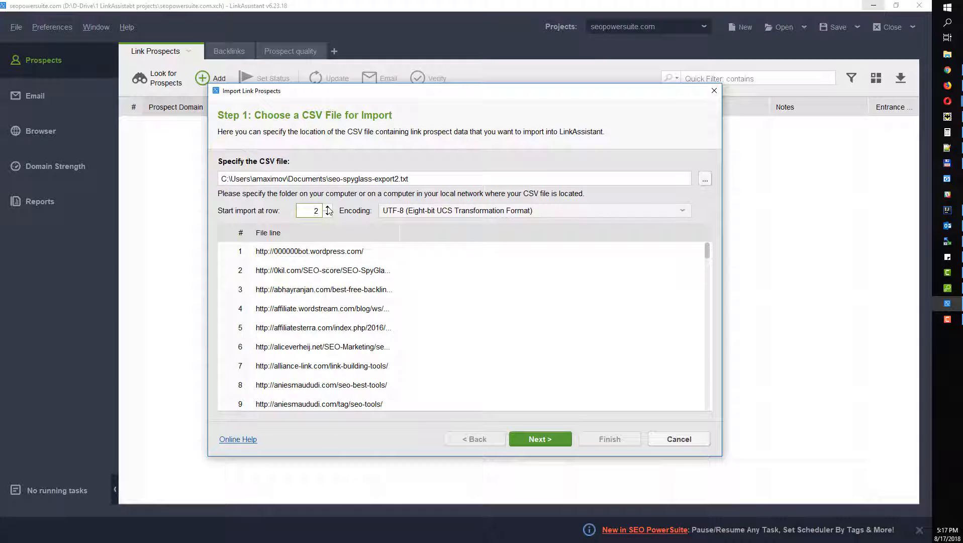
pyautogui.click(546, 441)
pyautogui.click(304, 194)
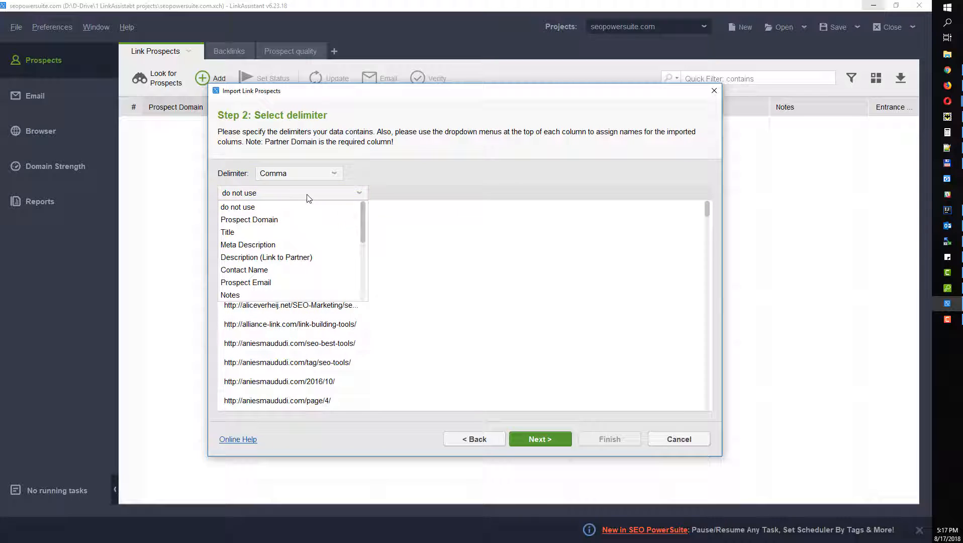
pyautogui.click(291, 221)
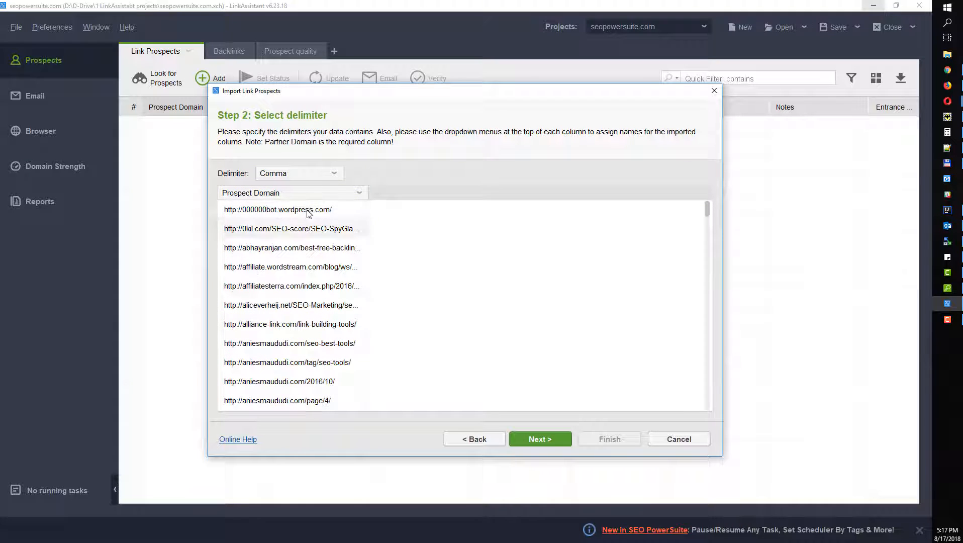
pyautogui.doubleClick(368, 192)
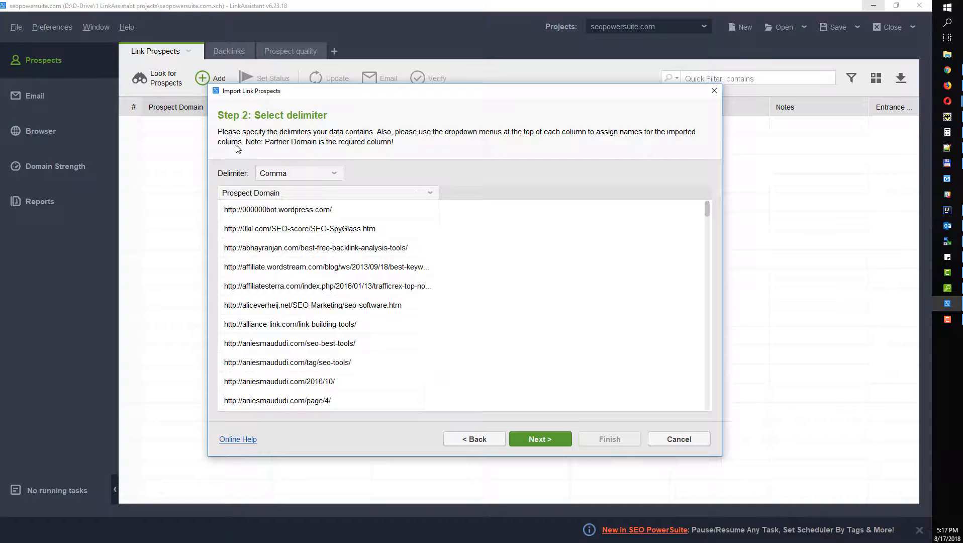
pyautogui.click(553, 439)
pyautogui.click(439, 310)
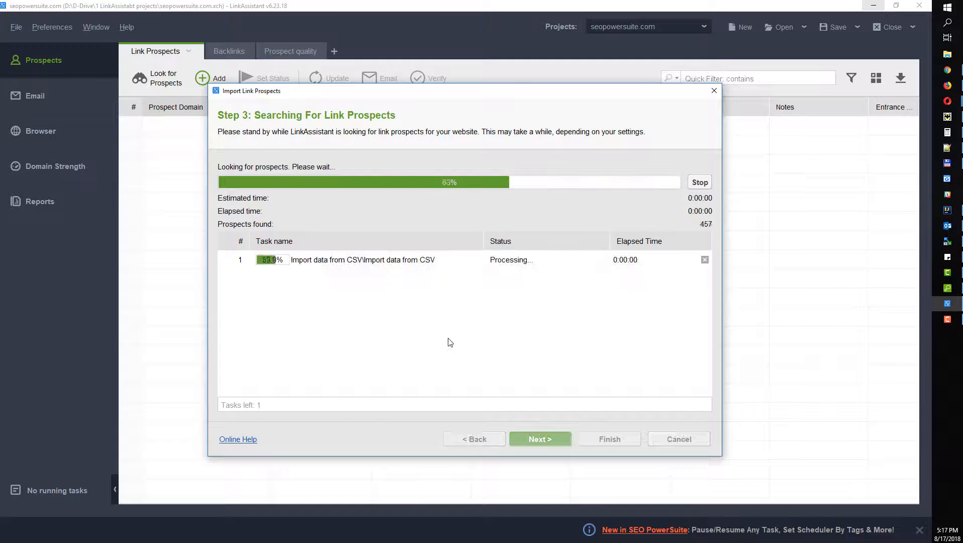
pyautogui.click(545, 440)
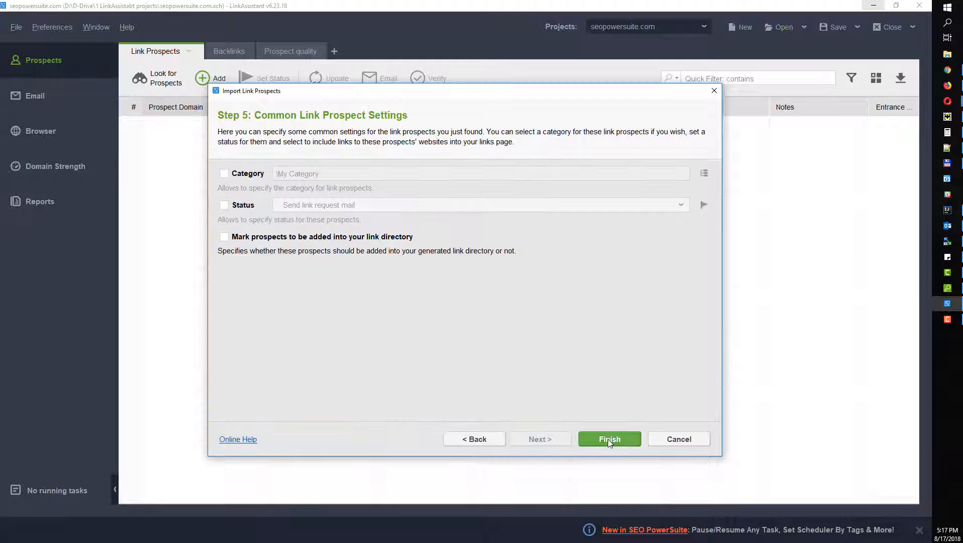
pyautogui.click(608, 439)
# Step: Widen the Prospect Domain column of the imported prospects, then minimize LinkAssistant
pyautogui.scroll(-15, 211, 338)
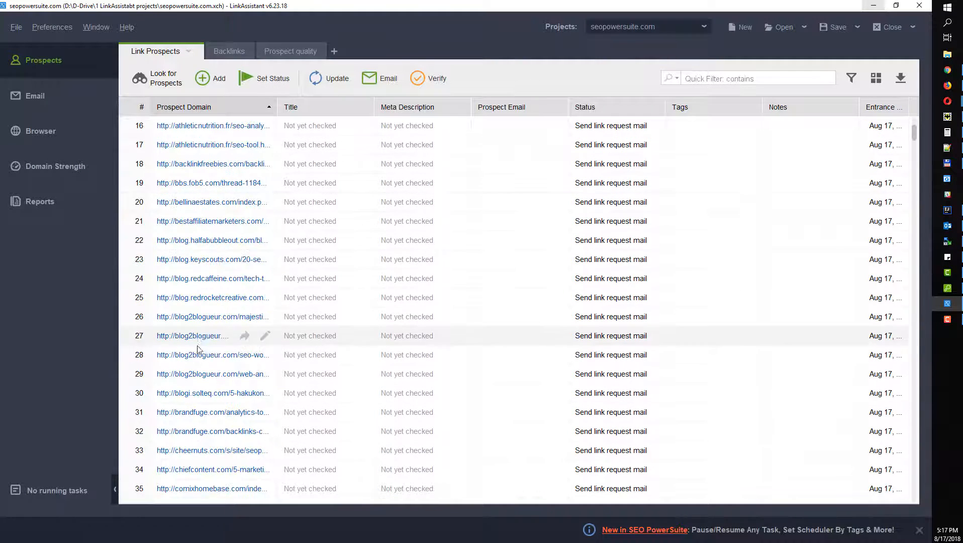
pyautogui.scroll(-12, 210, 347)
pyautogui.moveTo(277, 107); pyautogui.dragTo(344, 111)
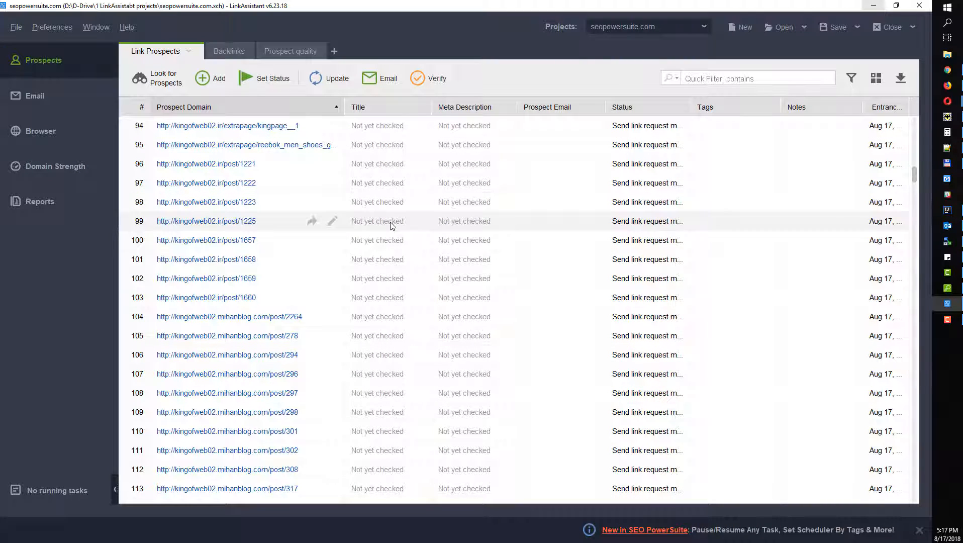
pyautogui.click(873, 5)
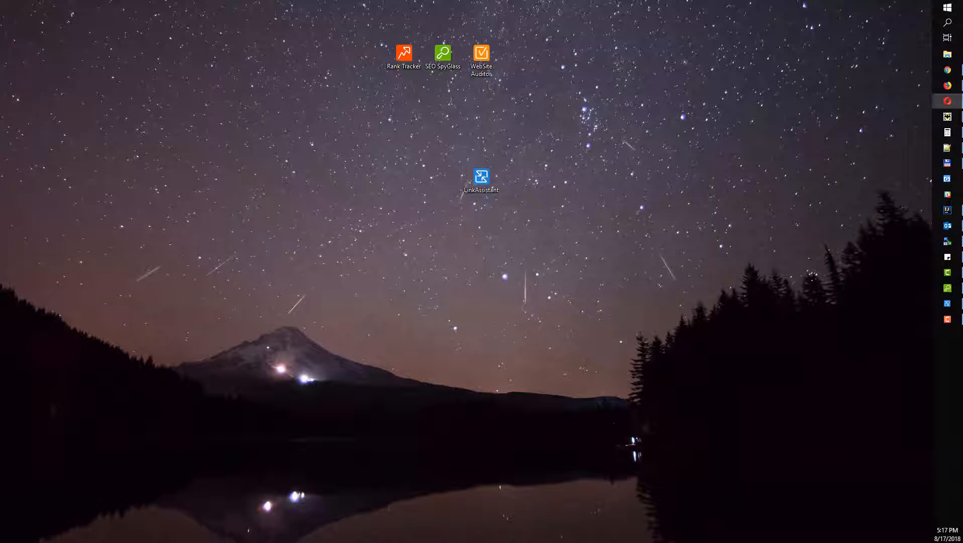
# Step: Select the first backlink pages in SEO SpyGlass, then minimize it
pyautogui.hotkey('alt', 'Tab')
pyautogui.moveTo(248, 105); pyautogui.dragTo(247, 389)
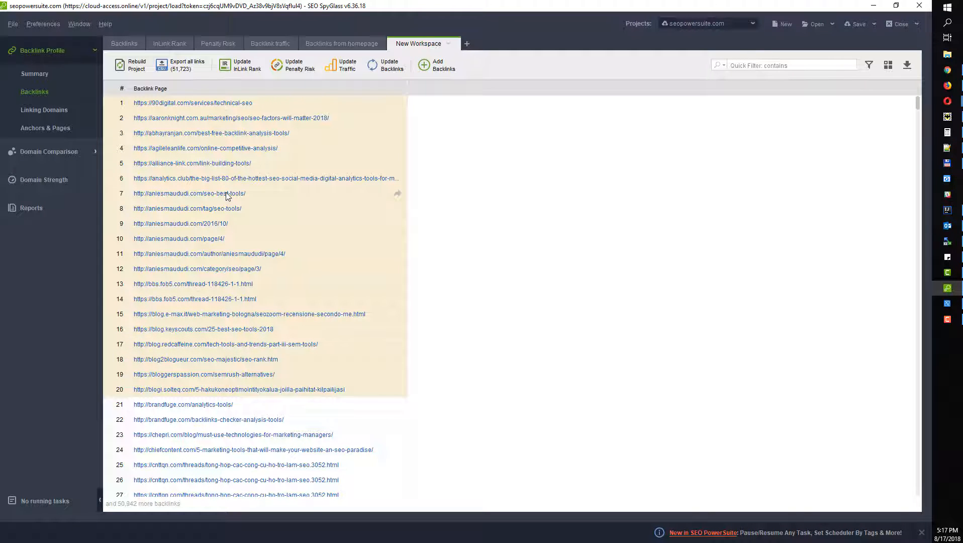
pyautogui.click(873, 5)
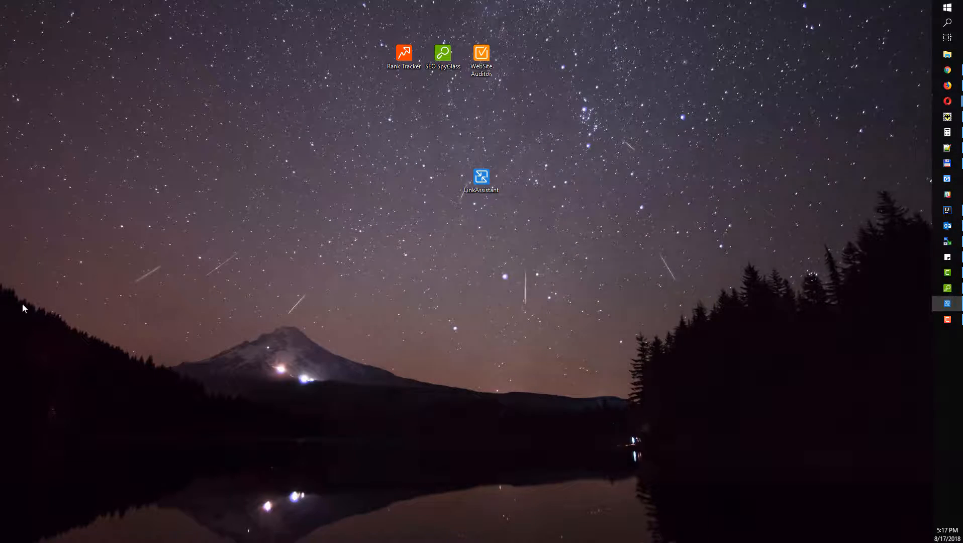
# Step: Paste the backlink URLs into LinkAssistant's Add dialog, cancel it, and load the cloud seopowersuite.com project
pyautogui.click(947, 304)
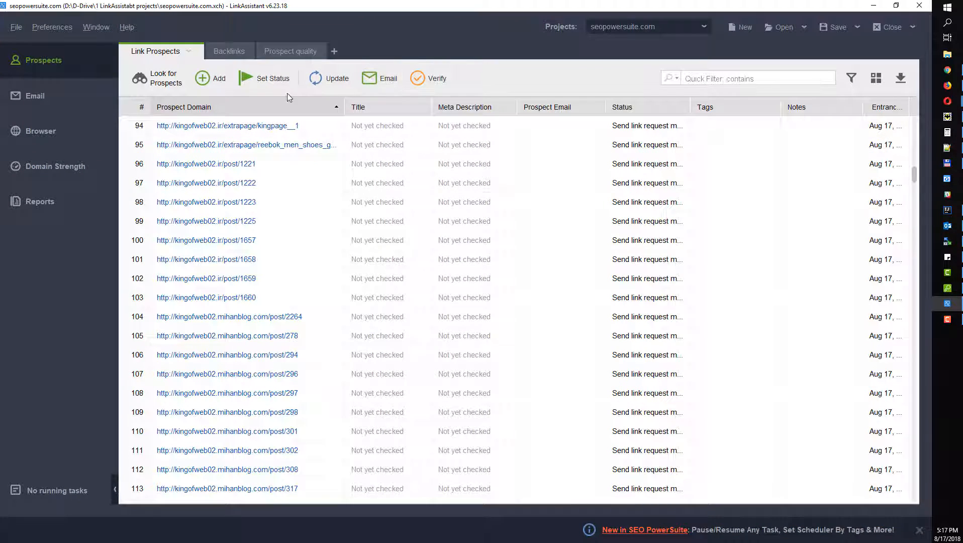
pyautogui.click(211, 78)
pyautogui.write('https://aaronknight.com.au/marketing/seo/seo-factors-will-matter-2018/ http://abhayranjan.com/best-free-backlink-analysis-tools/ https://agileleanlife.com/online-competitive-analysis/ https://alliance-link.com/link-building-tools/ https://analytics.club/the-big-list-80-of-the-hottest-seo-social-media-digital-analytics-tools-for-marketers/ http://aniesmaududi.com/seo-best-tools/ http://aniesmaududi.com/tag/seo-tools/ http://aniesmaududi.com/2016/10/ http://aniesmaududi.com/page/4/ http://aniesmaududi.com/author/aniesmaududi/page/4/ http://aniesmaududi.com/category/seo/page/3/ http://bbs.fob5.com/thread-118426-1-1.html https://bbs.fob5.com/thread-118426-1-1.html https://blog.e-max.it/web-marketing-bologna/seozoom-recensione-secondo-me.html https://blog.keyscouts.com/25-best-seo-tools-2018 http://blog.redcaffeine.com/tech-tools-and-trends-part-iii-sem-tools/ http://blog2blogueur.com/seo-majestic/seo-rank.htm https://bloggerspassion.com/semrush-alternatives/ http://blogi.solteq.com/5-hakukoneoptimointityokalua-joilla-paihitat-kilpailijasi')
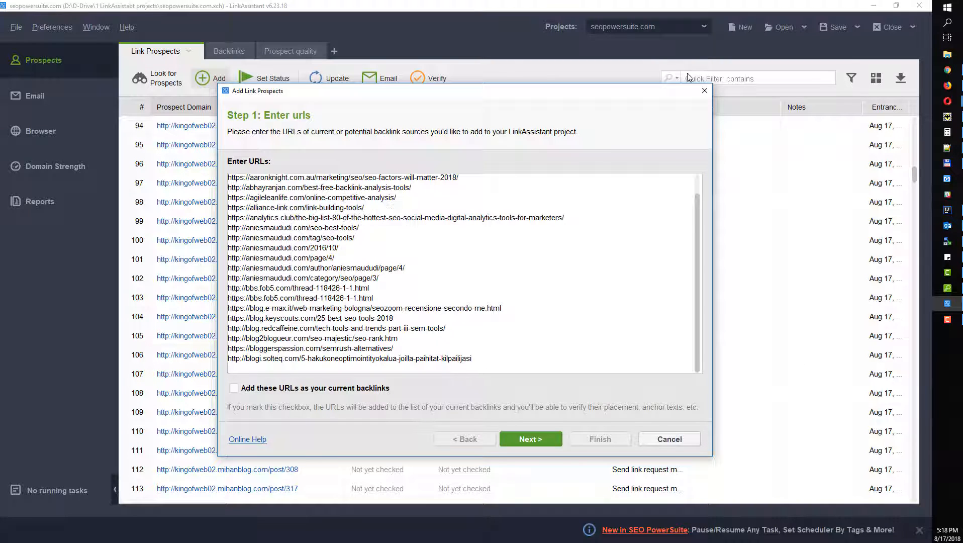
pyautogui.click(704, 91)
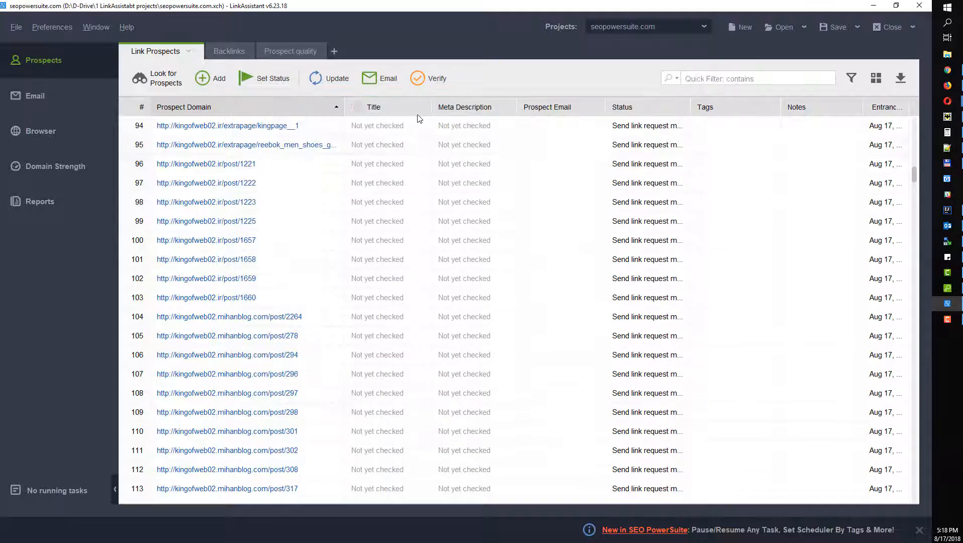
pyautogui.click(650, 28)
pyautogui.click(636, 83)
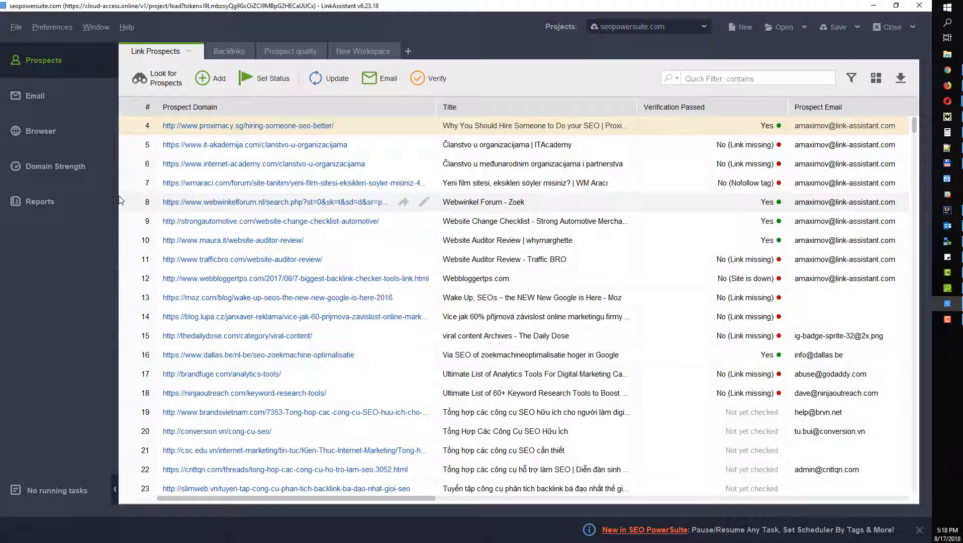
# Step: Open Reports and scroll the Link Building report's TLD distribution, anchor text and backlinks sections
pyautogui.click(48, 201)
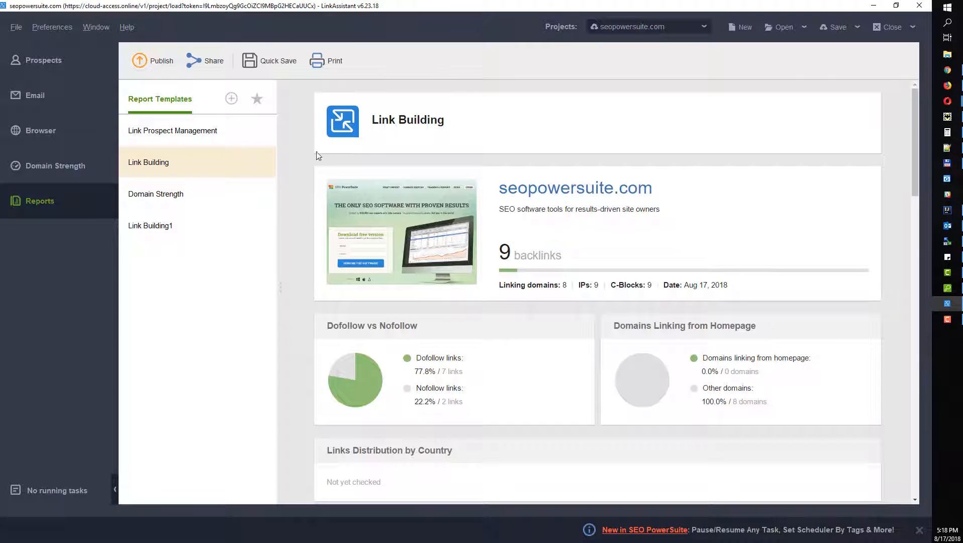
pyautogui.scroll(-10, 436, 234)
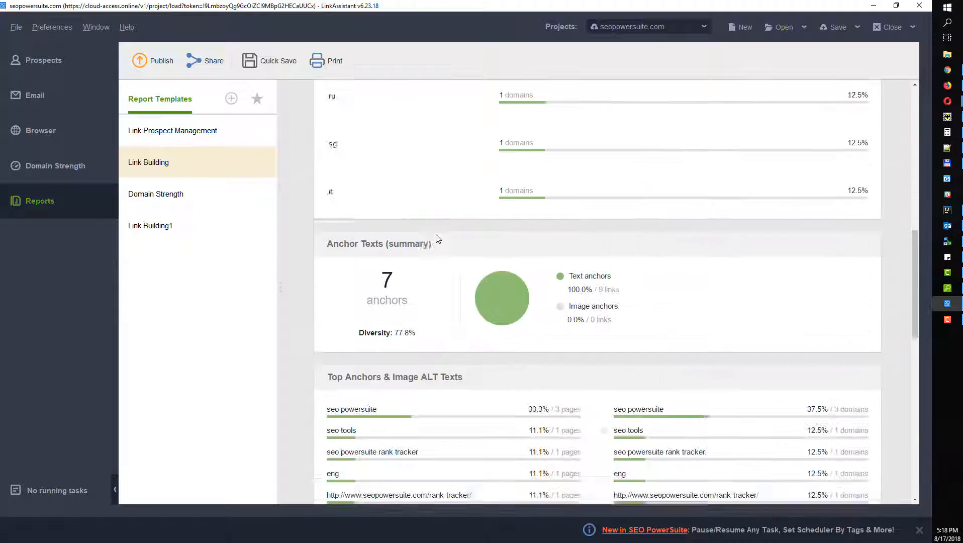
pyautogui.scroll(-4, 436, 238)
pyautogui.scroll(3, 437, 239)
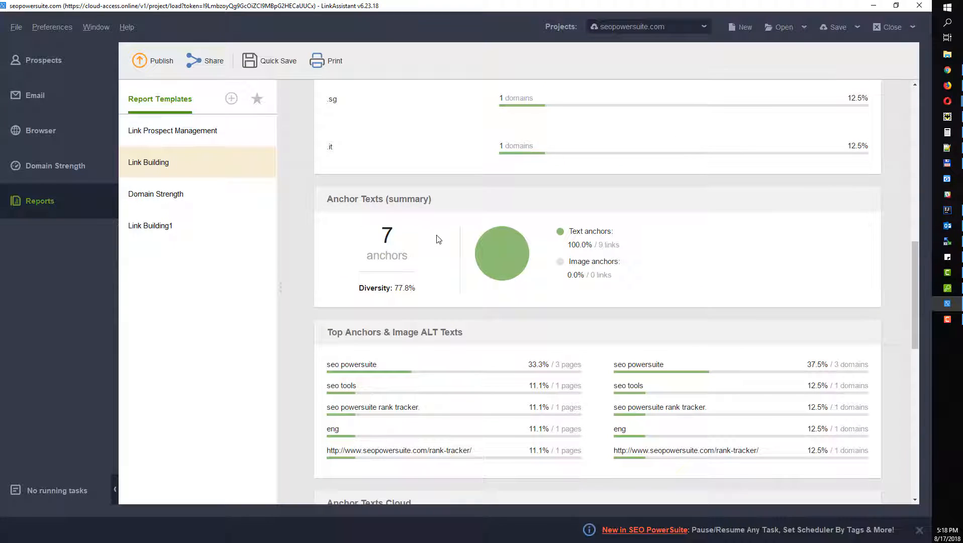
pyautogui.scroll(7, 437, 239)
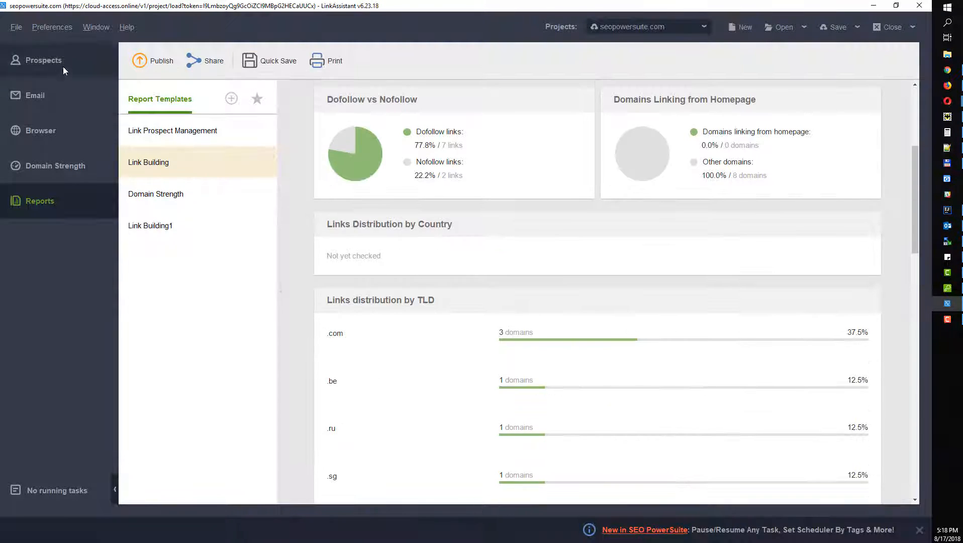
pyautogui.scroll(5, 380, 247)
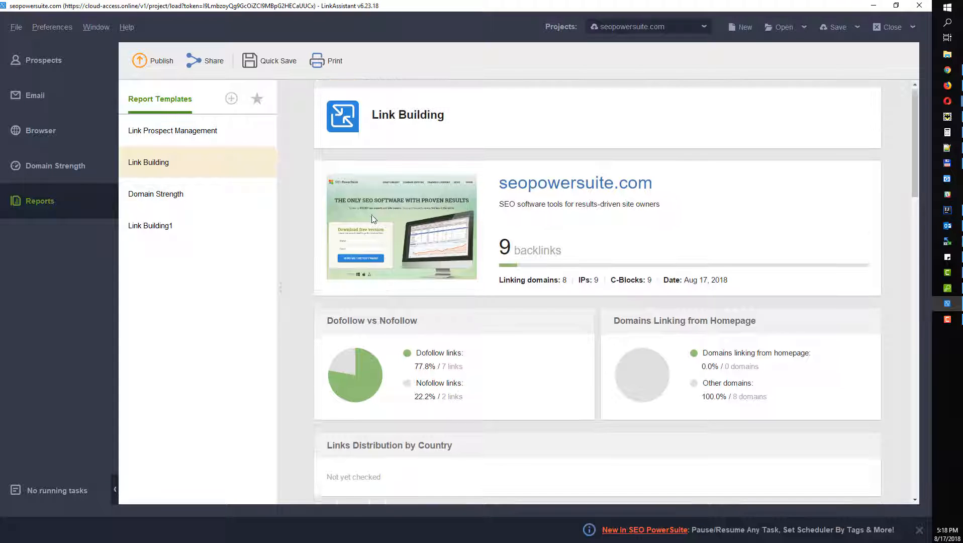
pyautogui.scroll(-3, 508, 271)
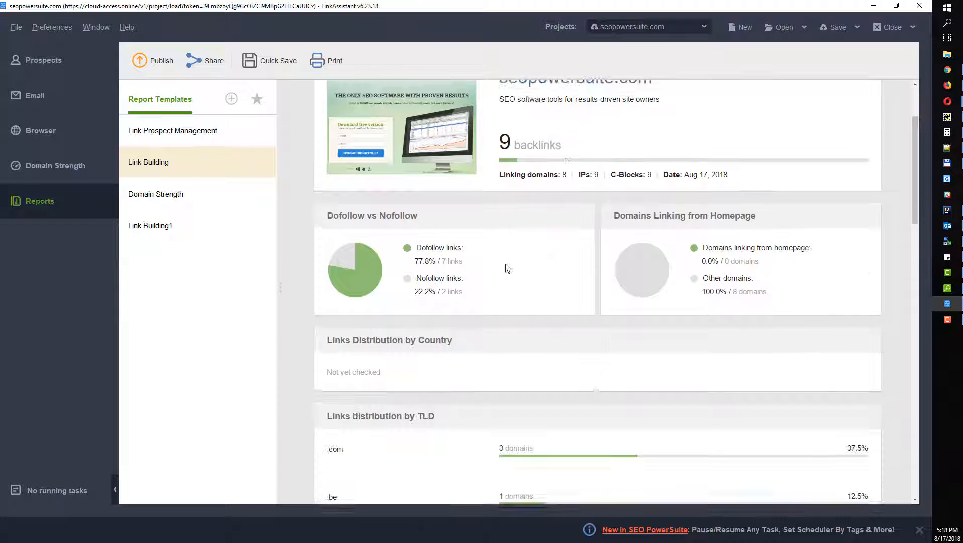
pyautogui.scroll(-5, 481, 288)
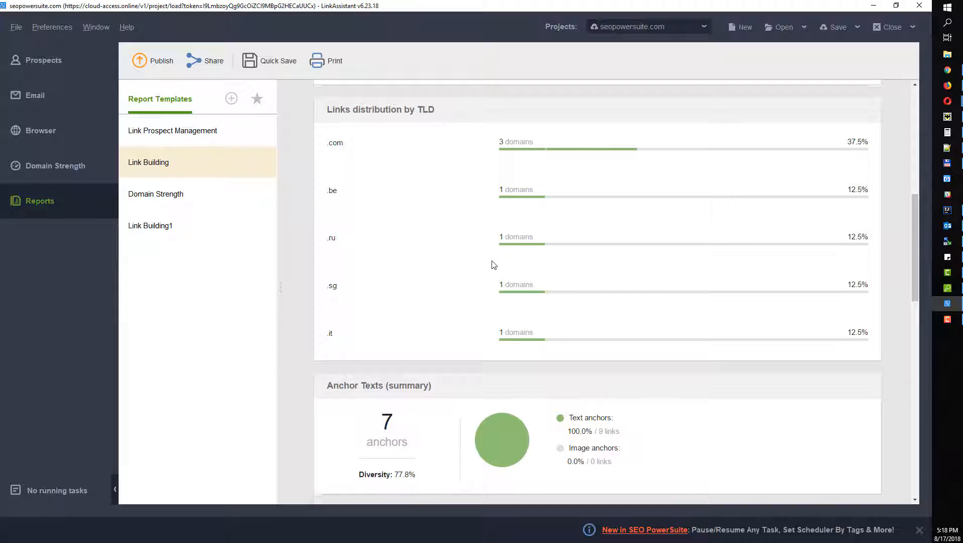
pyautogui.scroll(-5, 486, 251)
pyautogui.scroll(-5, 485, 272)
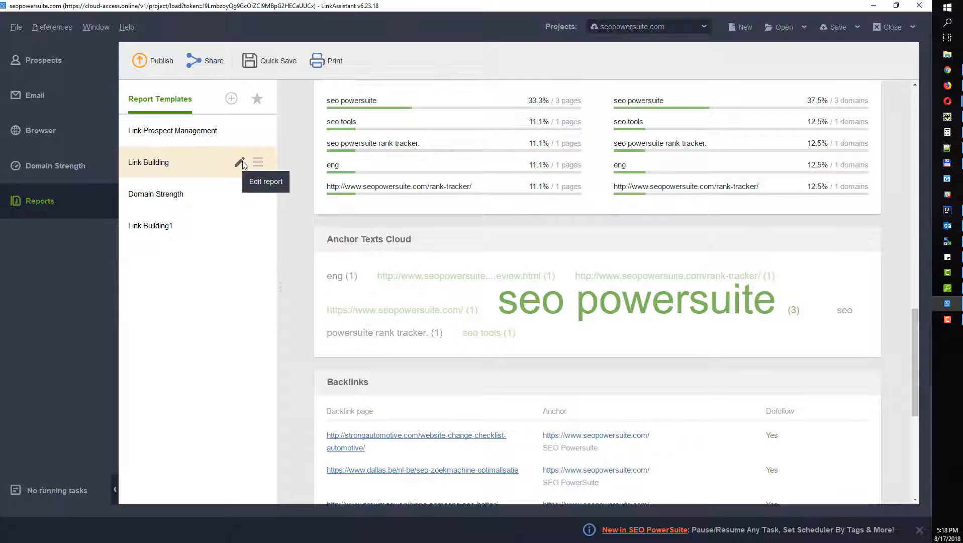
# Step: Add Anchor texts (summary), Top anchors & image alt texts and Top anchor keywords blocks to Link Building
pyautogui.click(239, 162)
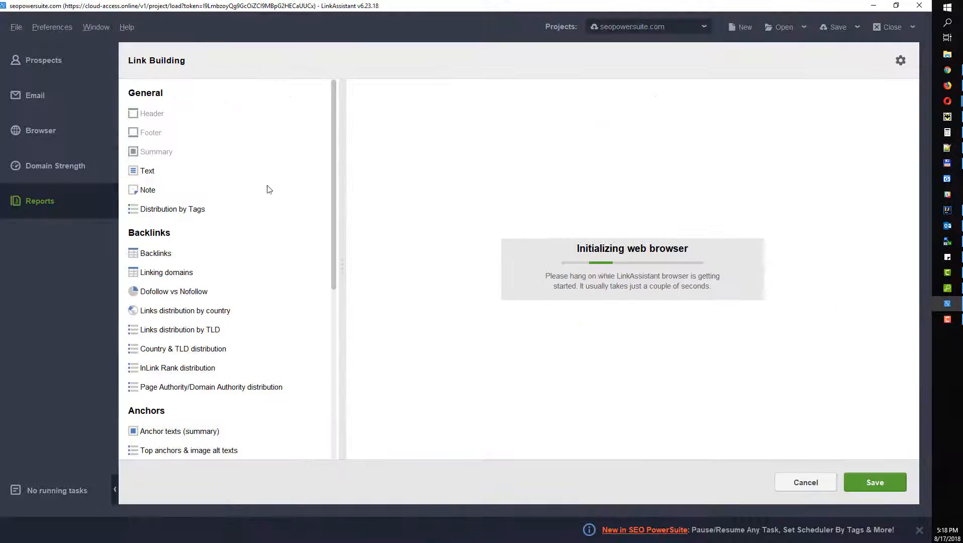
pyautogui.moveTo(334, 159); pyautogui.dragTo(306, 166)
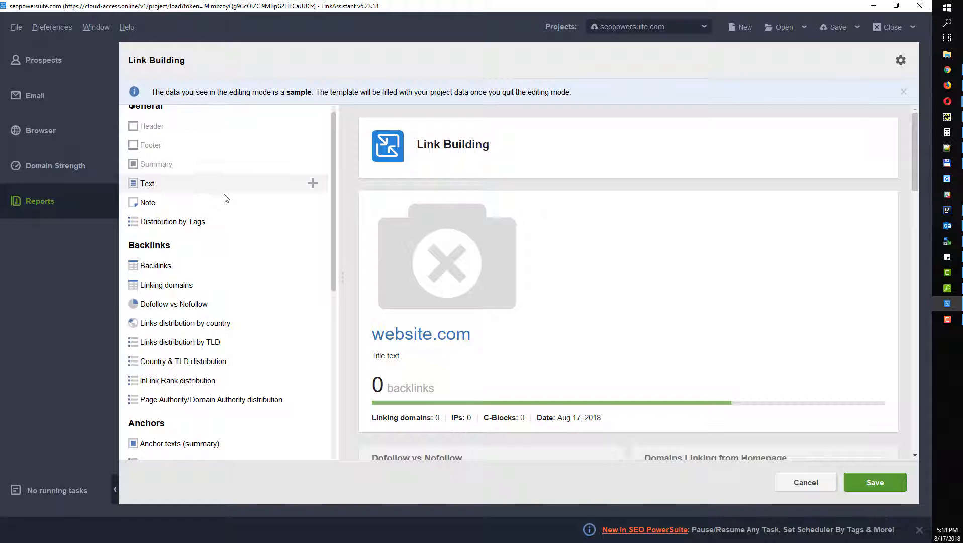
pyautogui.scroll(-4, 176, 377)
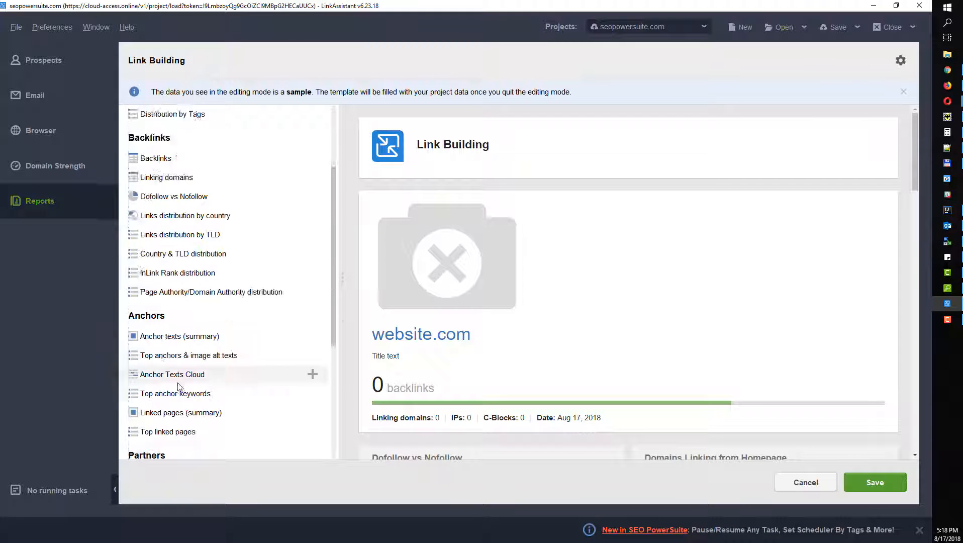
pyautogui.click(312, 273)
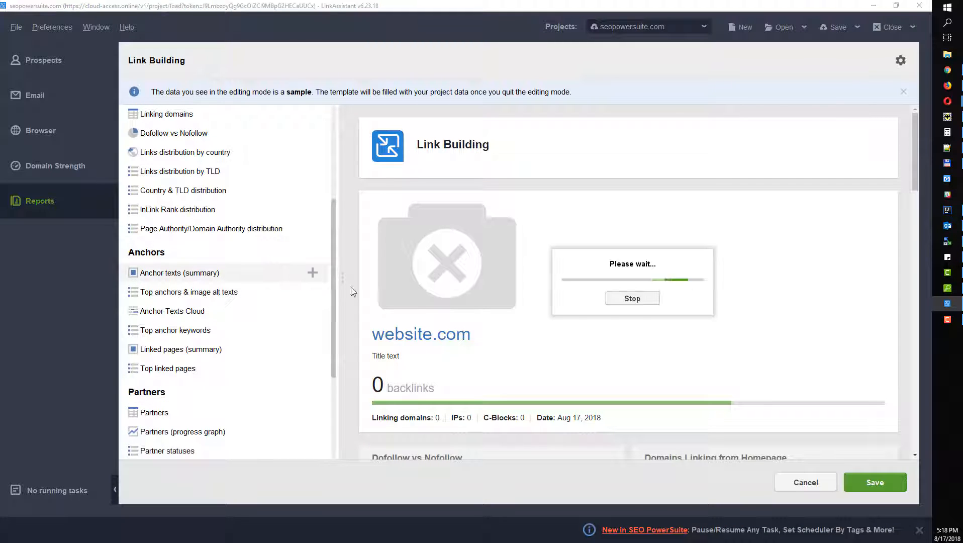
pyautogui.click(312, 293)
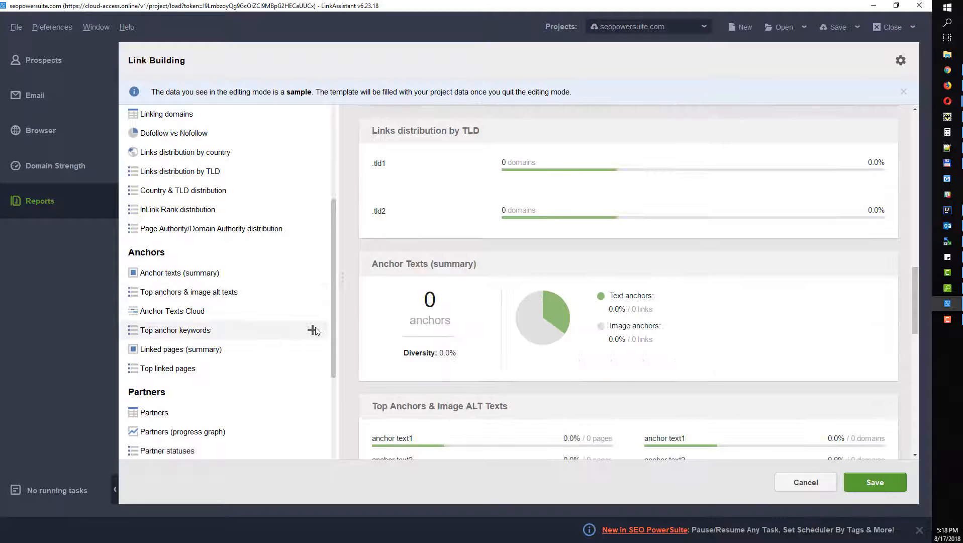
pyautogui.click(312, 330)
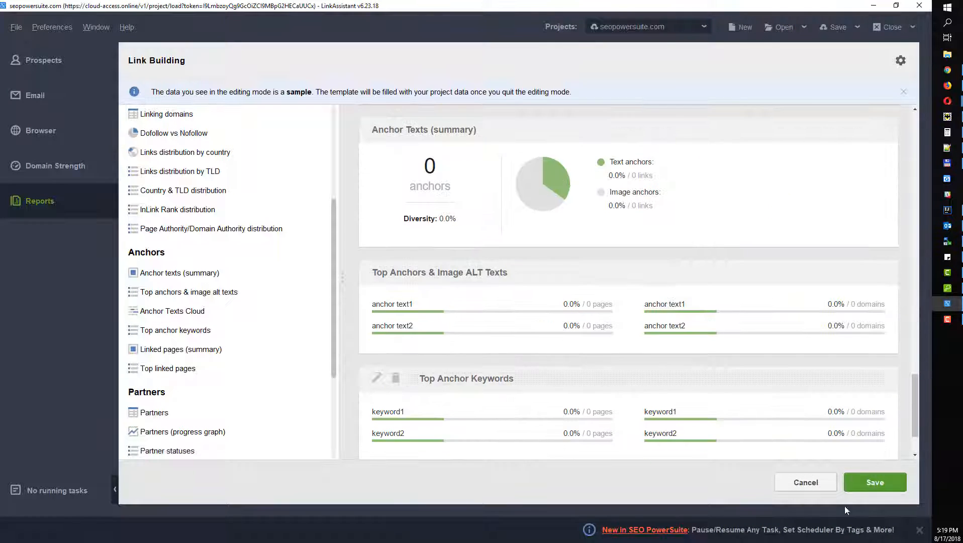
# Step: Save the edited Link Building template and browse the new-report template list, keeping Blank
pyautogui.click(875, 482)
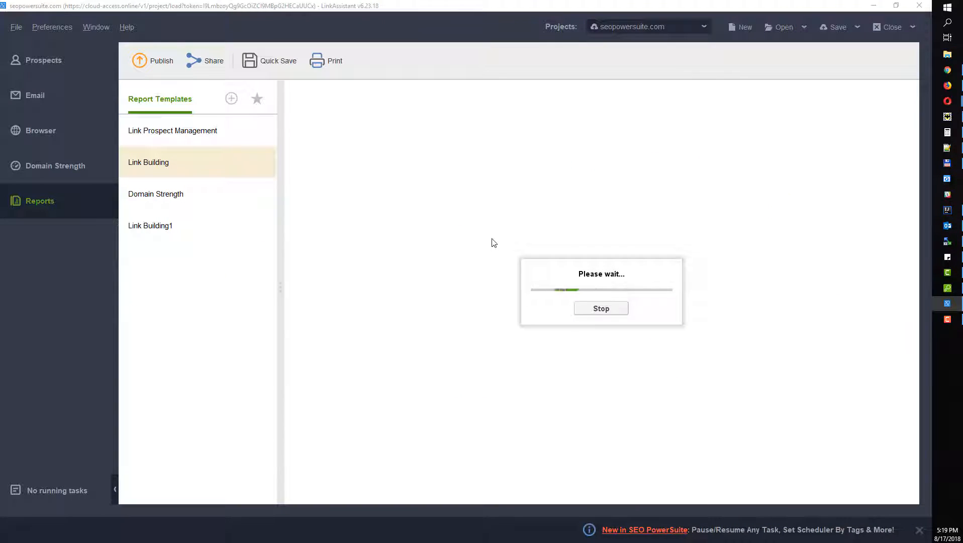
pyautogui.scroll(-20, 419, 311)
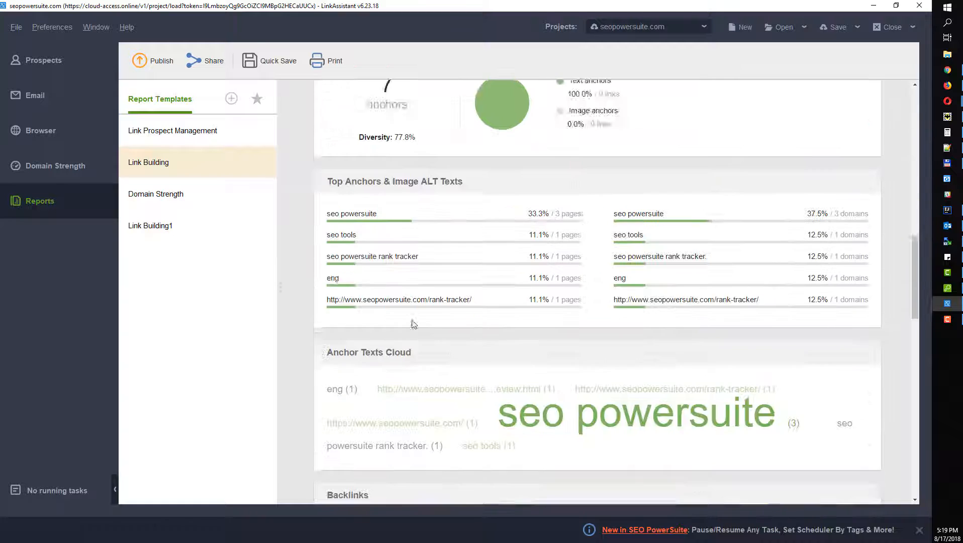
pyautogui.scroll(5, 412, 325)
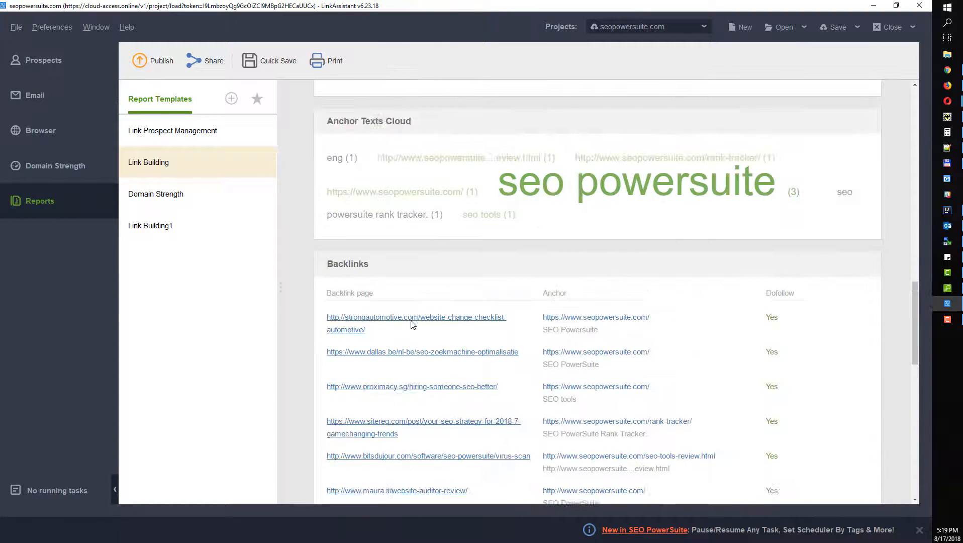
pyautogui.click(231, 98)
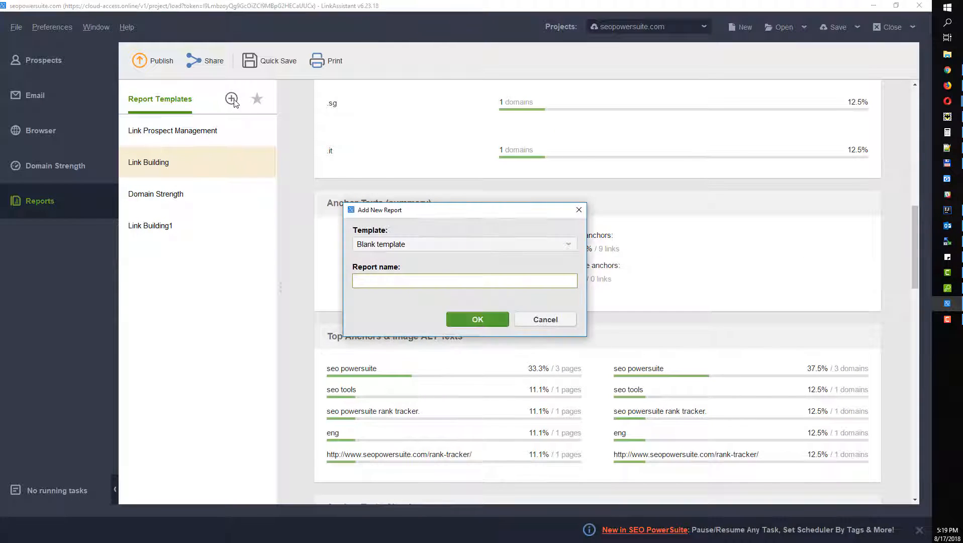
pyautogui.click(390, 251)
pyautogui.click(427, 240)
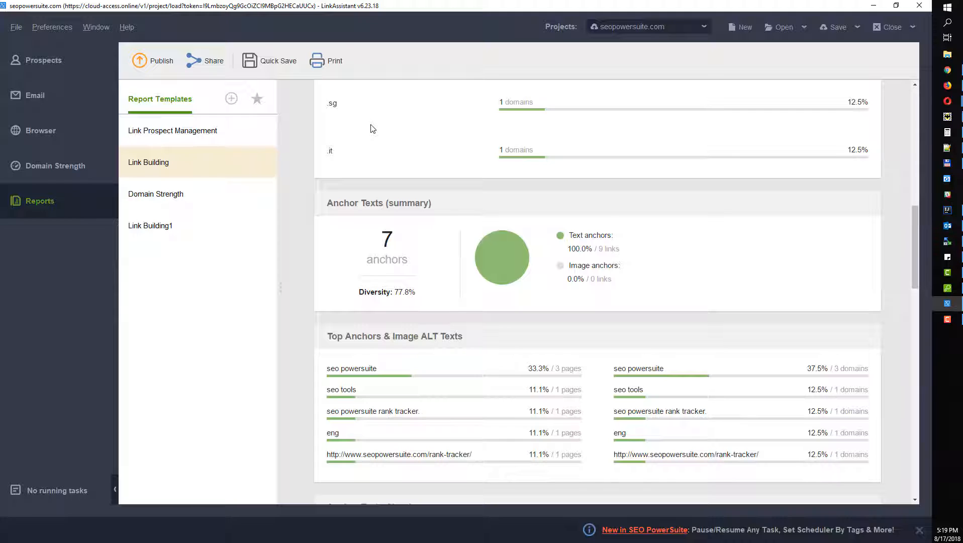
# Step: Set the report's save format to PDF report, then close the Save window without saving
pyautogui.click(270, 60)
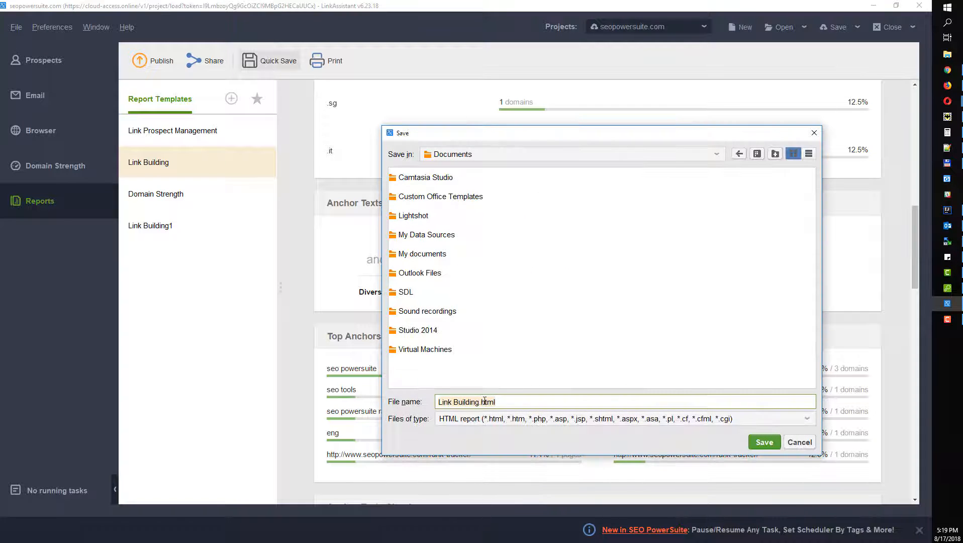
pyautogui.click(486, 418)
pyautogui.click(486, 445)
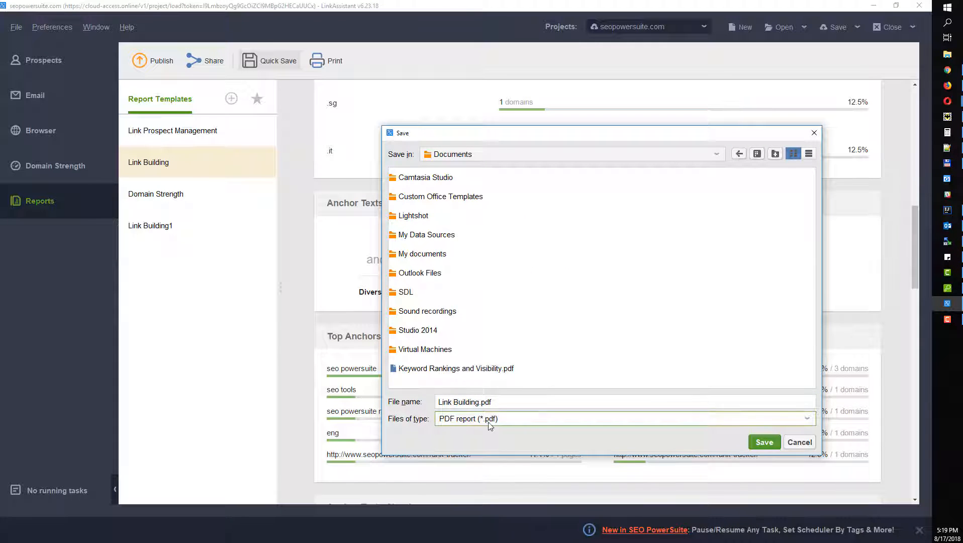
pyautogui.click(490, 425)
pyautogui.click(814, 132)
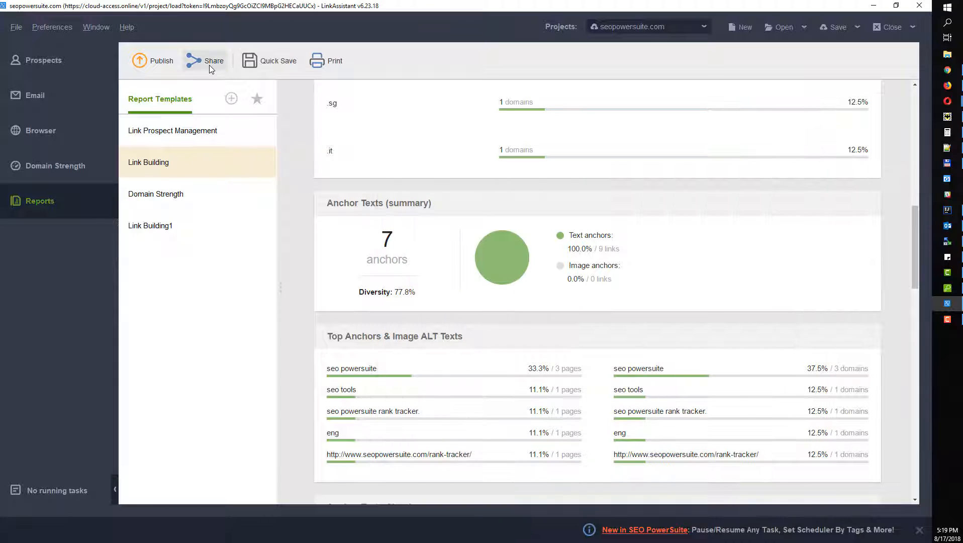
# Step: Share the Link Building report online to generate a report link, then switch to Chrome
pyautogui.click(210, 66)
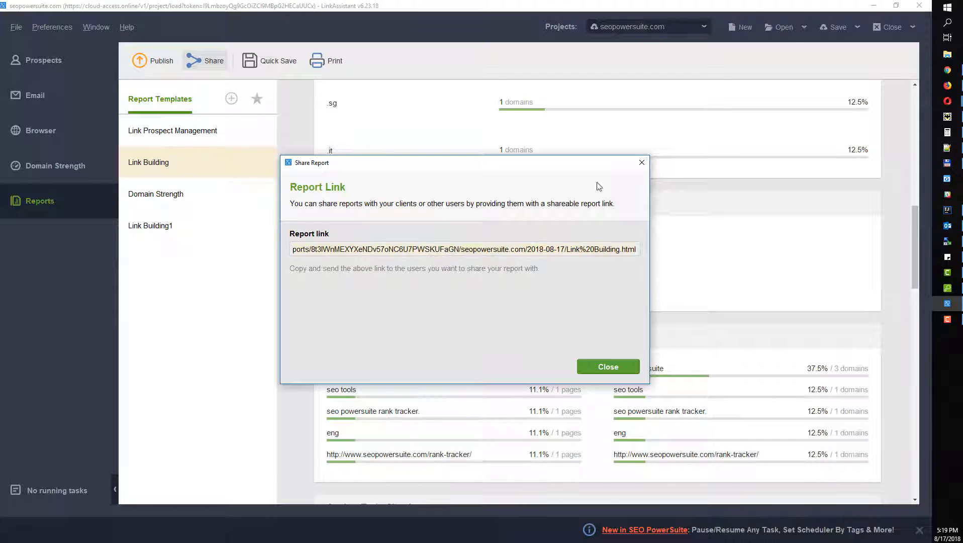
pyautogui.click(641, 162)
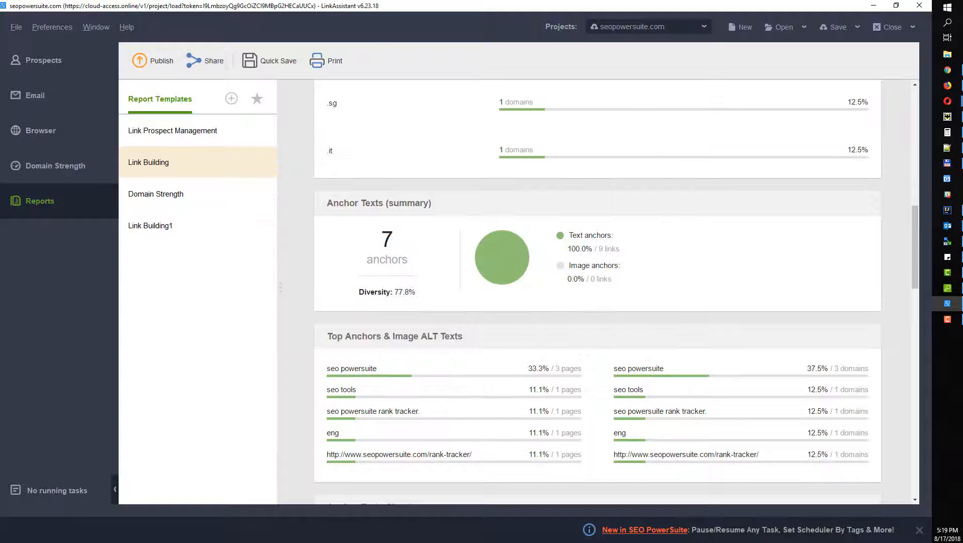
pyautogui.click(948, 70)
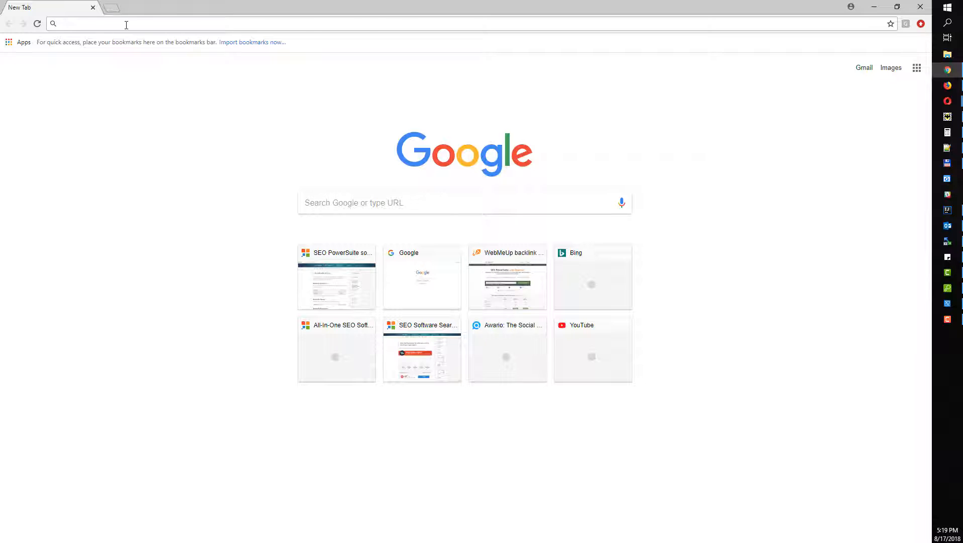
# Step: Open the shared report link in Chrome, then minimize the browser back to LinkAssistant
pyautogui.press('Return')
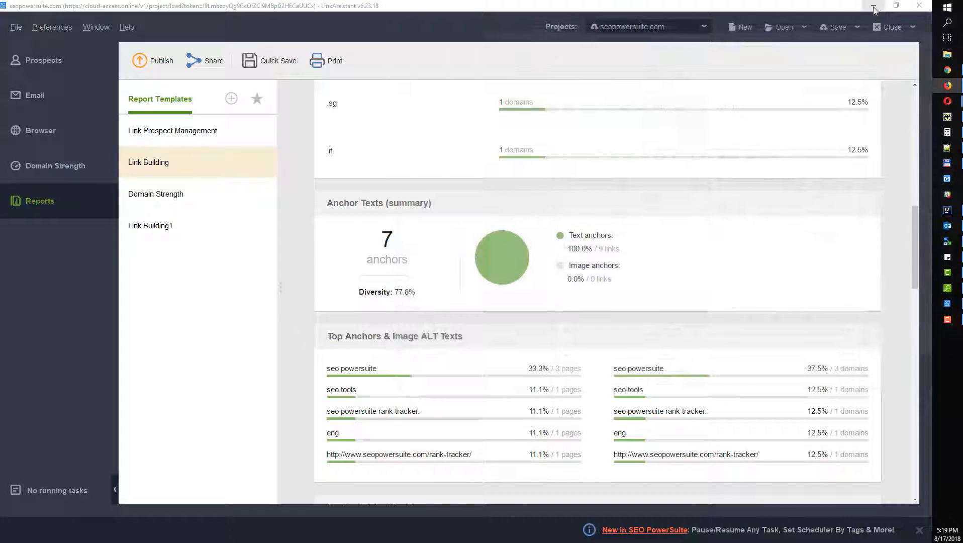
pyautogui.click(873, 7)
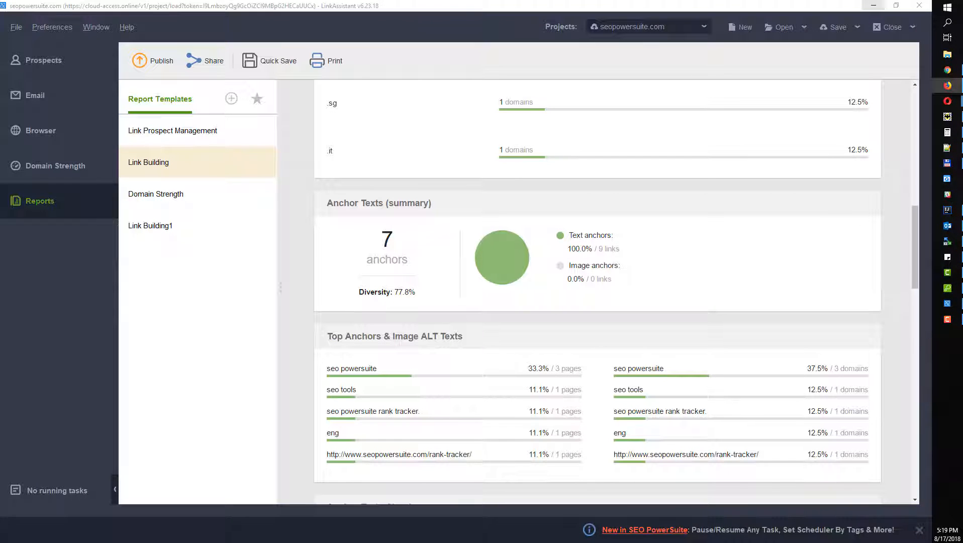
# Step: Show the seopowersuite.com Link Prospects table with verification results and emails in LinkAssistant
pyautogui.click(1, 76)
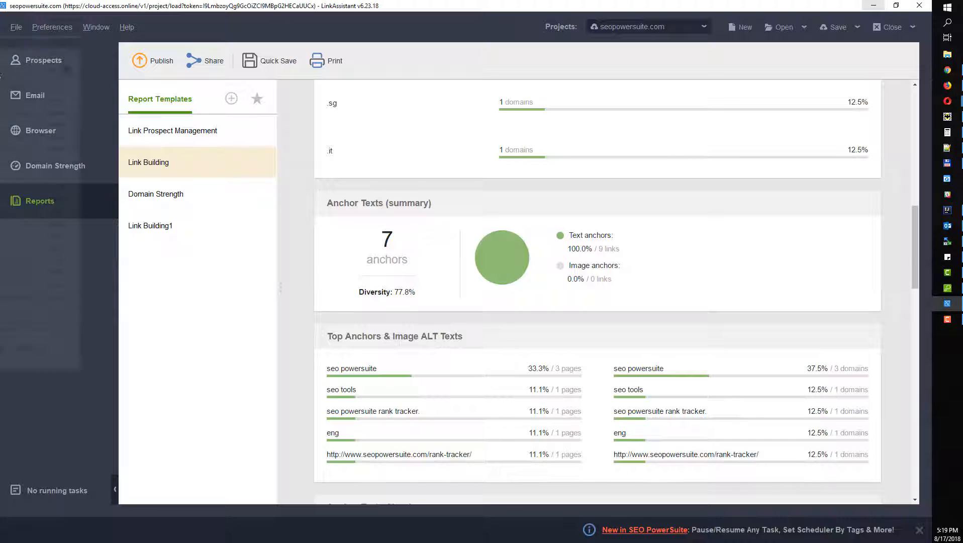
pyautogui.click(43, 67)
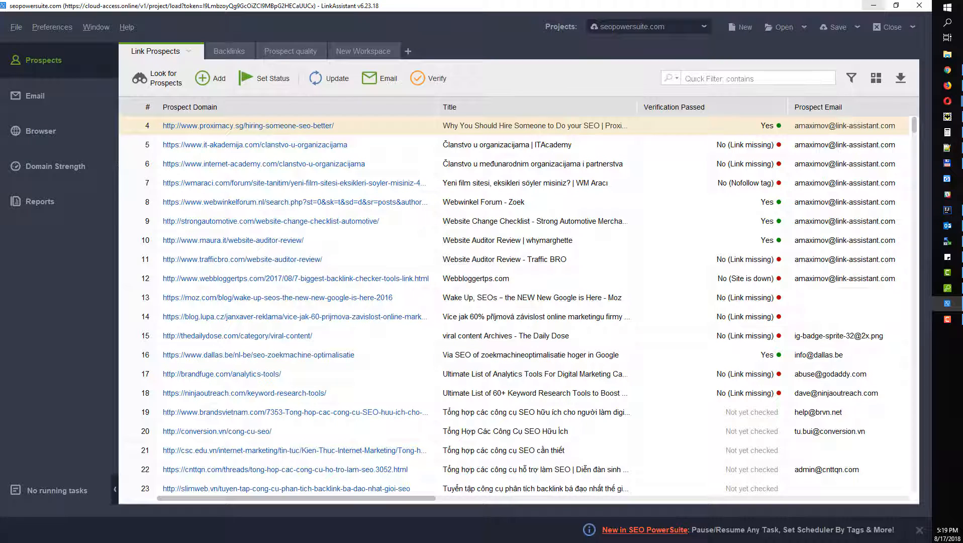
pyautogui.click(874, 5)
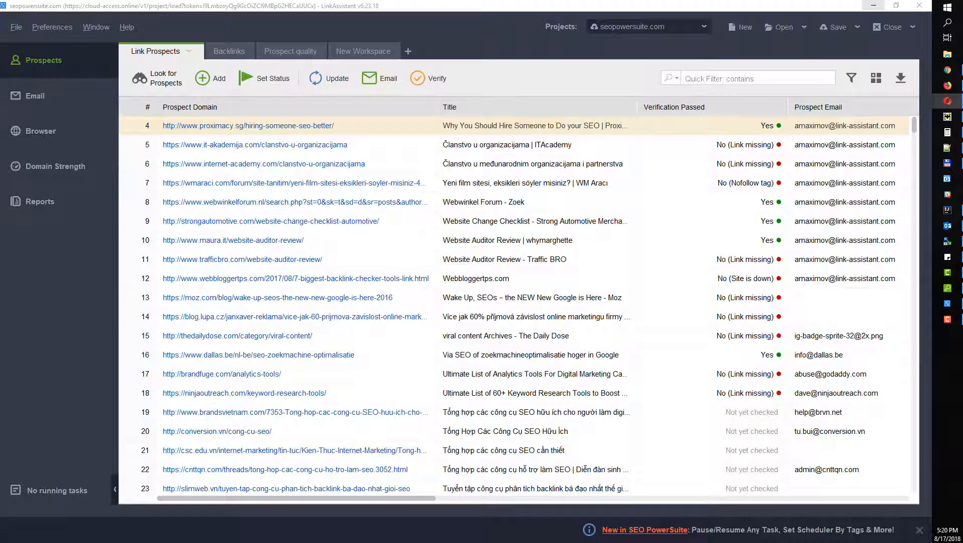
pyautogui.click(48, 243)
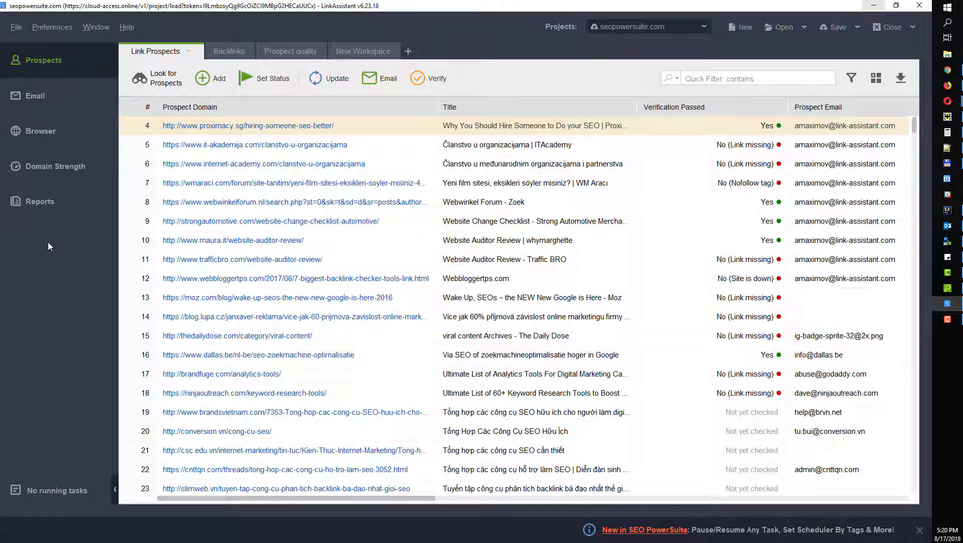
pyautogui.hotkey('alt', 'Tab')
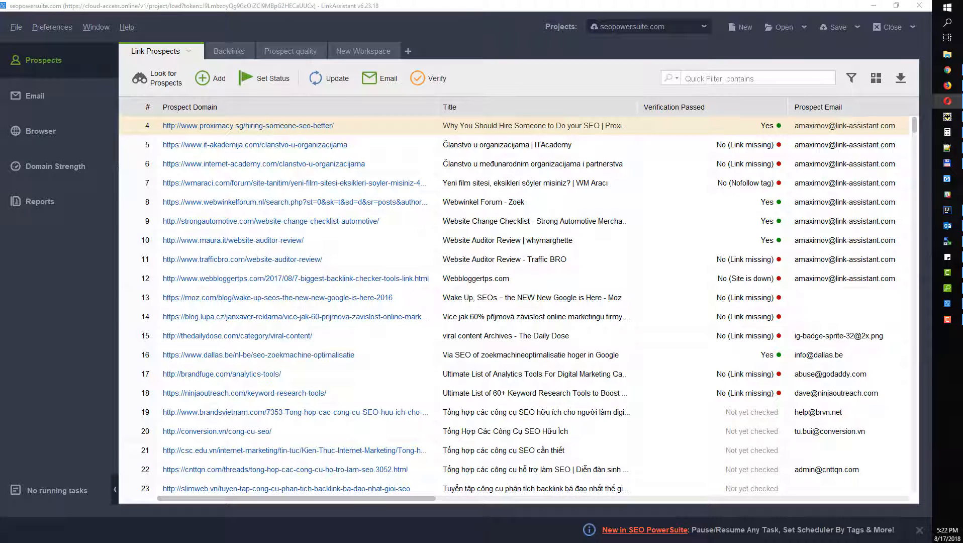
# Step: Bring Chrome back and visit link-assistant.com in a new tab
pyautogui.hotkey('alt', 'Tab')
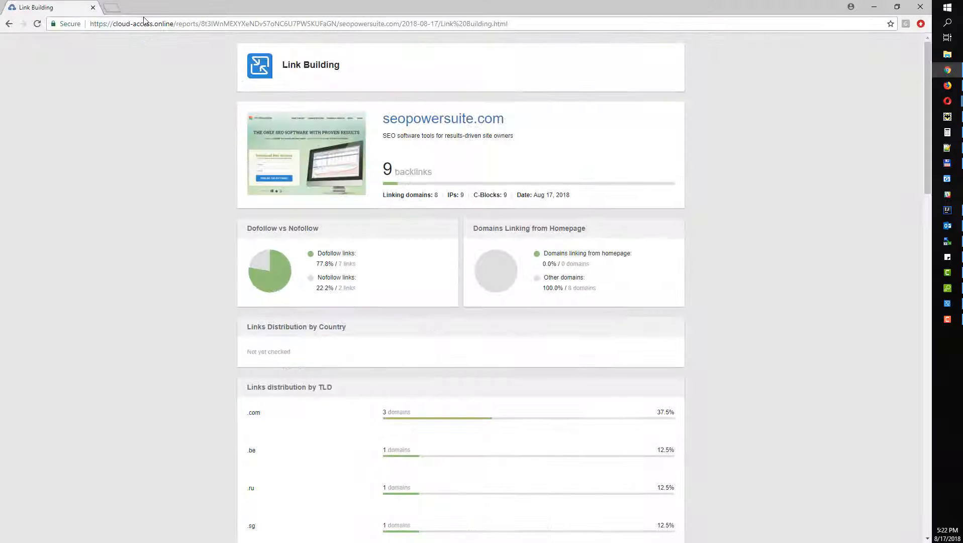
pyautogui.click(115, 9)
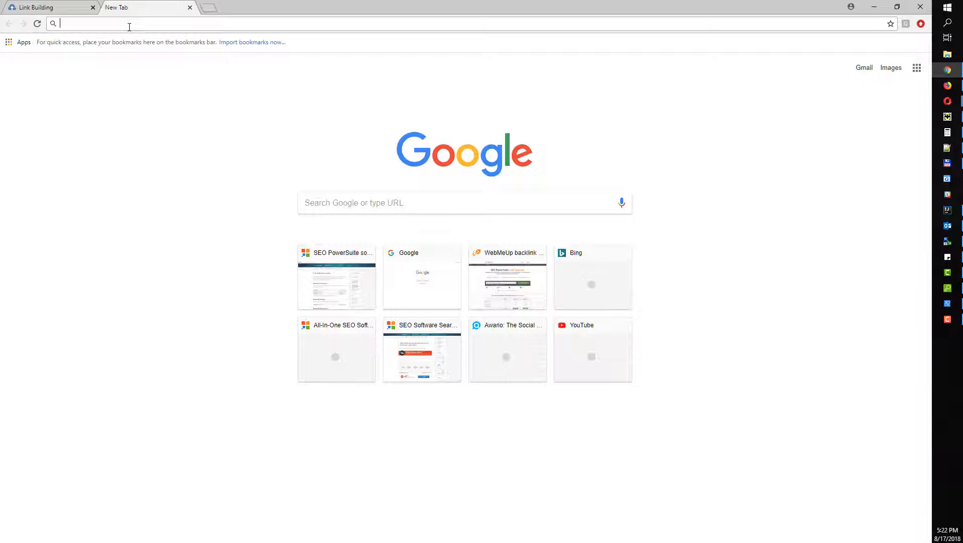
pyautogui.write('link')
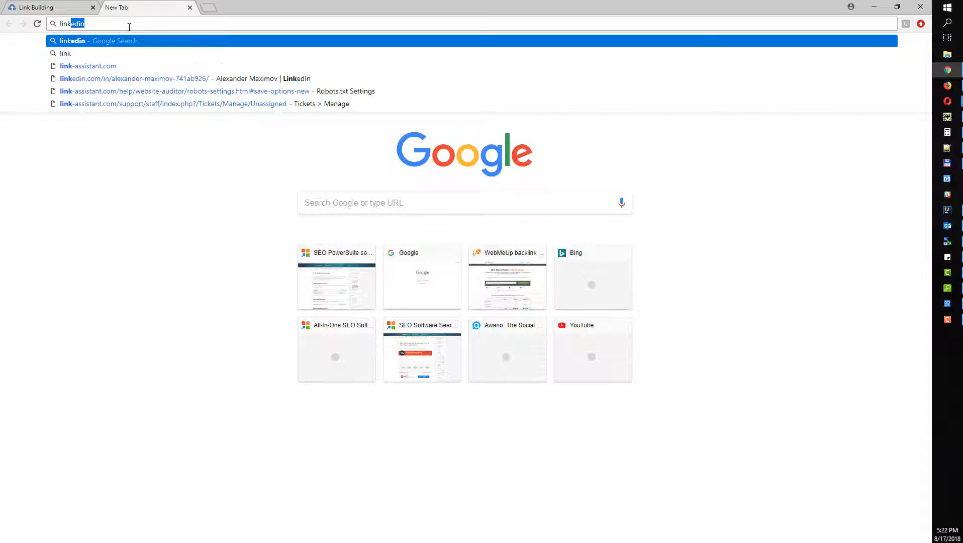
pyautogui.write('-assistant.co')
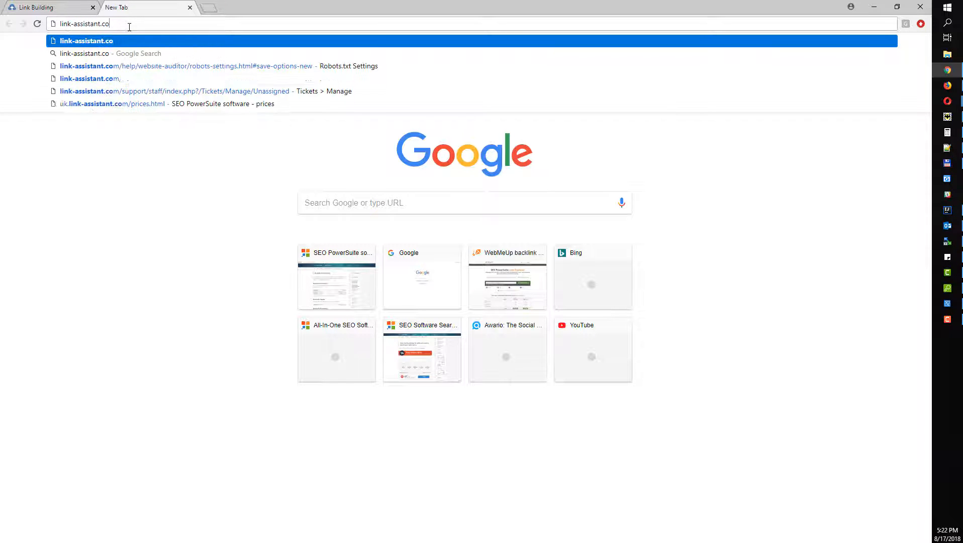
pyautogui.write('m')
pyautogui.press('Return')
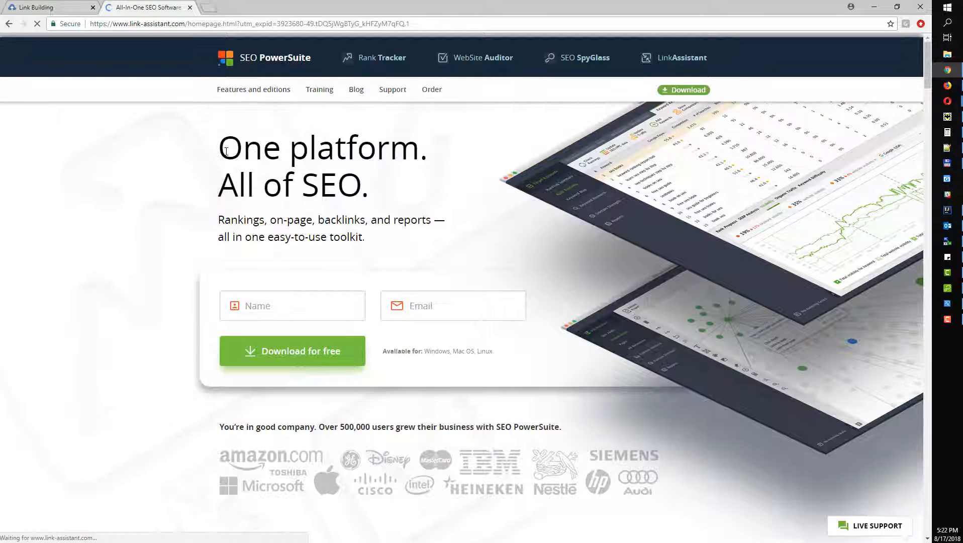
# Step: Open the SEO PowerSuite video tutorials page from the site
pyautogui.scroll(-2, 262, 278)
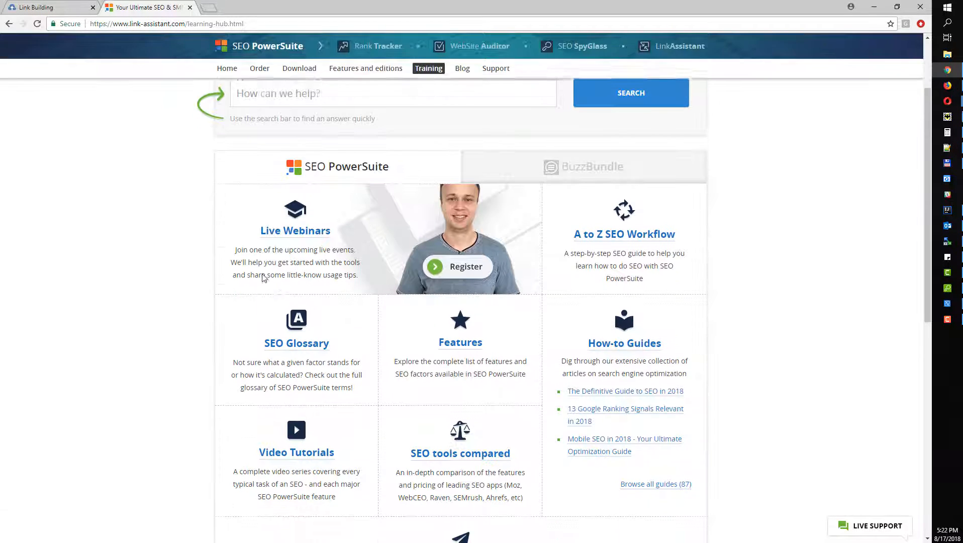
pyautogui.scroll(-3, 263, 278)
pyautogui.click(310, 308)
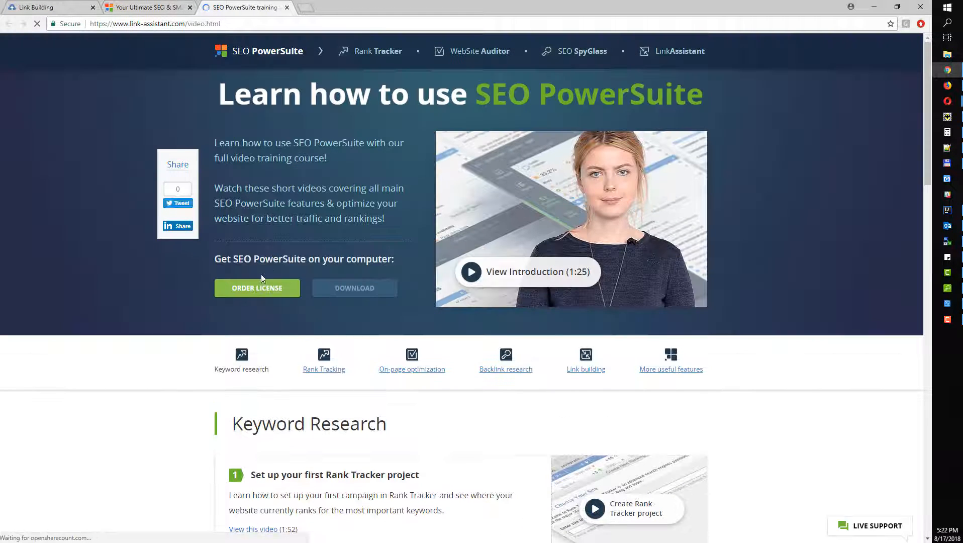
# Step: Browse the Rank Tracking, On-page, Backlink research, Link building and more-features tutorial sections
pyautogui.scroll(-4, 261, 278)
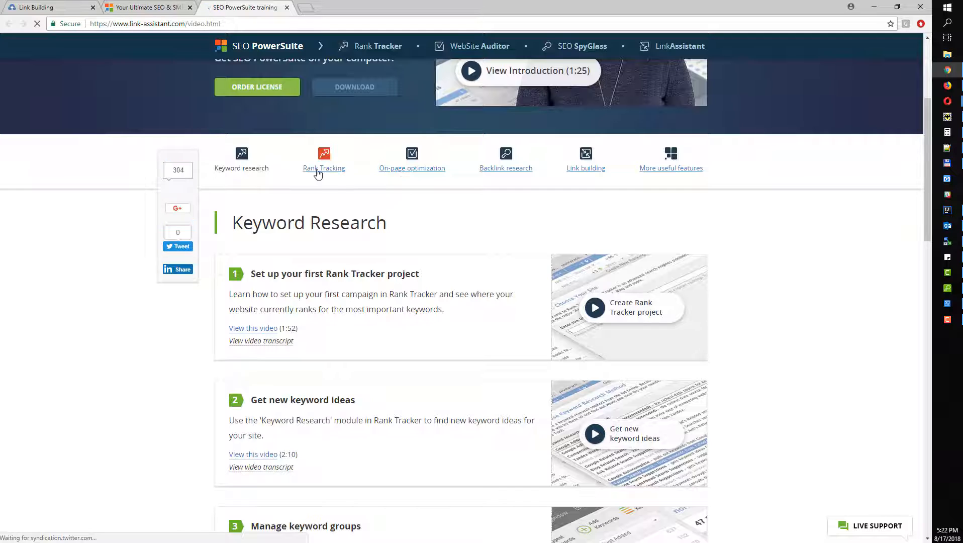
pyautogui.click(319, 170)
pyautogui.click(416, 173)
pyautogui.click(506, 170)
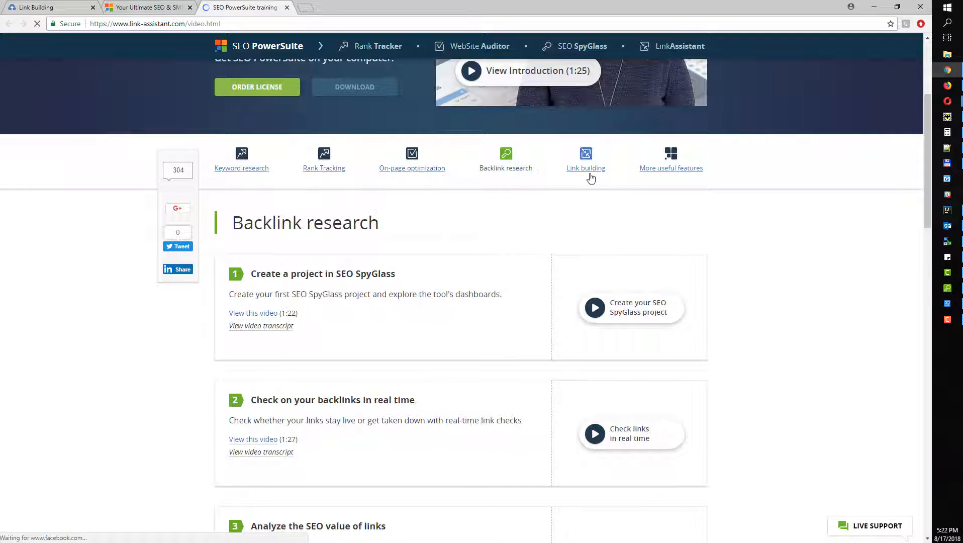
pyautogui.click(589, 174)
pyautogui.click(671, 176)
# Step: Preview the Edit workspaces tutorial video and close the player
pyautogui.scroll(-5, 665, 260)
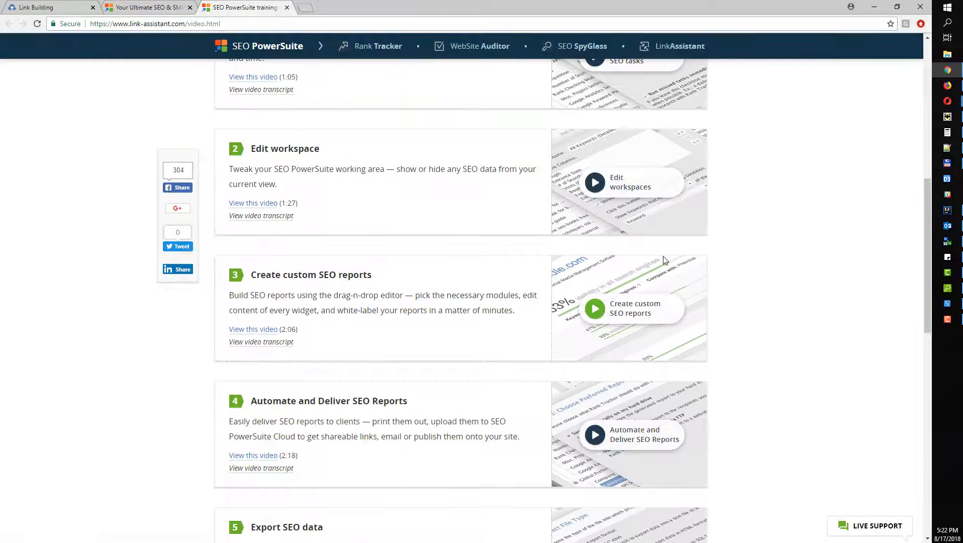
pyautogui.click(595, 182)
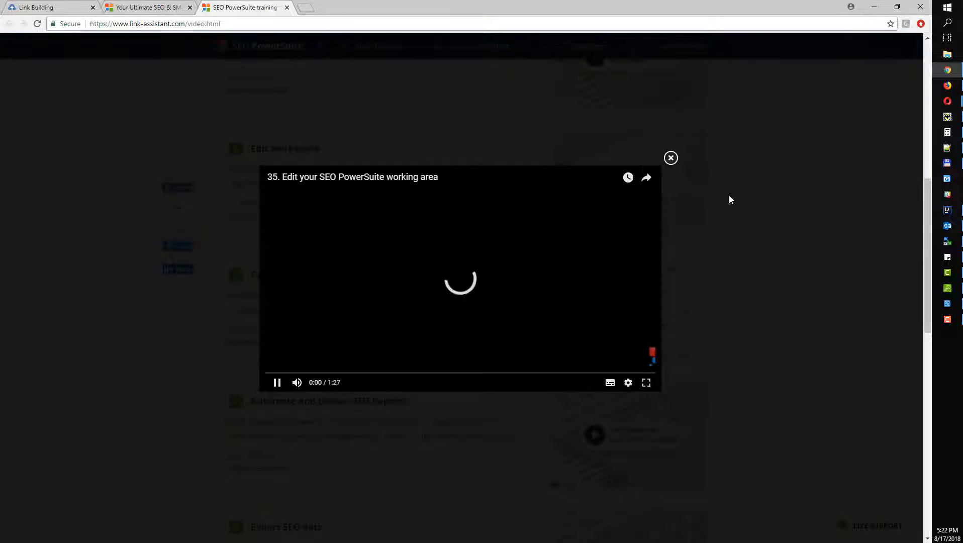
pyautogui.click(671, 157)
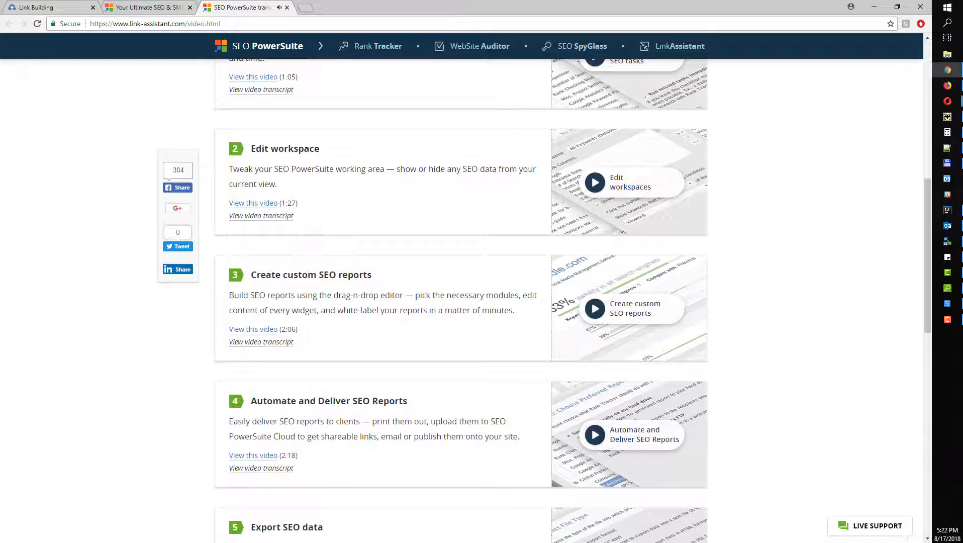
# Step: Scroll through the Useful SEO PowerSuite features list, from Schedule SEO tasks to Use Anti-CAPTCHA
pyautogui.scroll(-7, 328, 271)
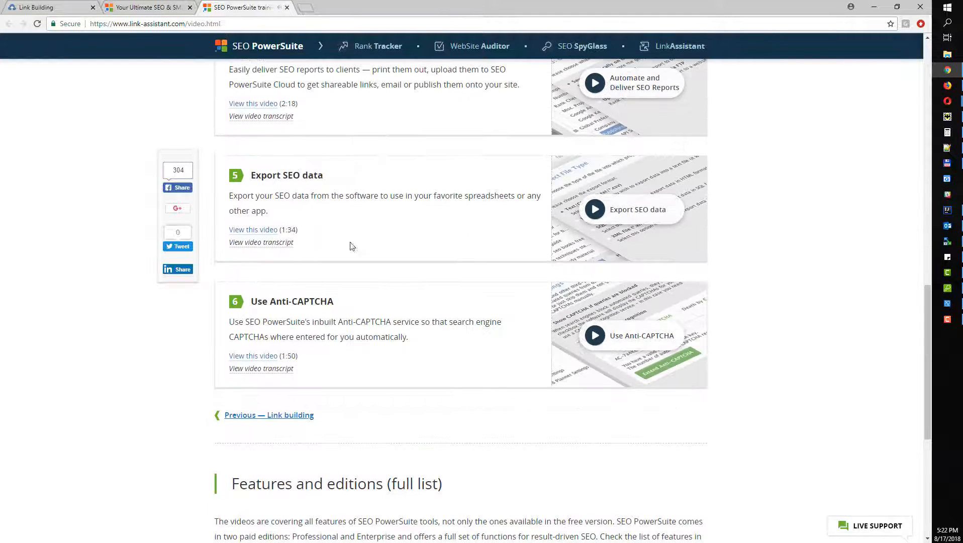
pyautogui.scroll(2, 115, 177)
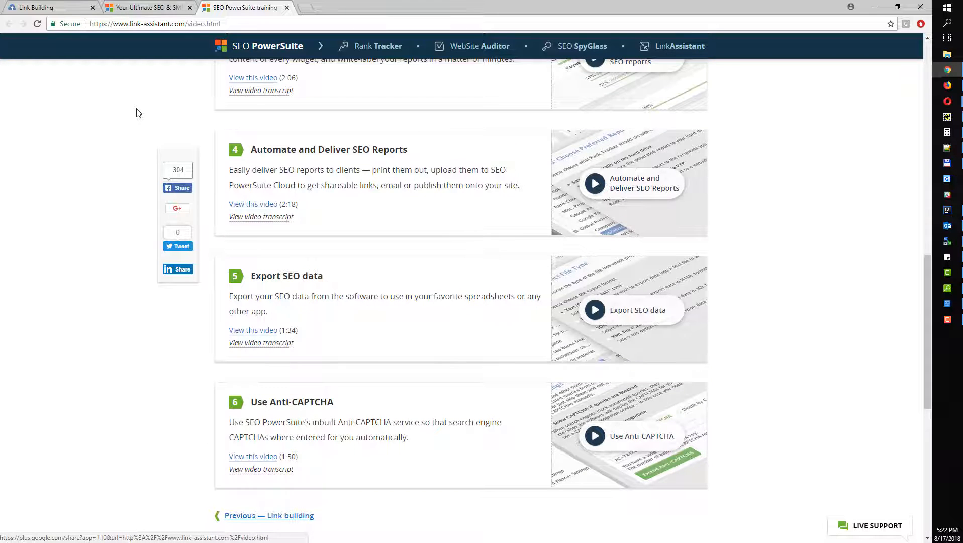
pyautogui.scroll(6, 138, 111)
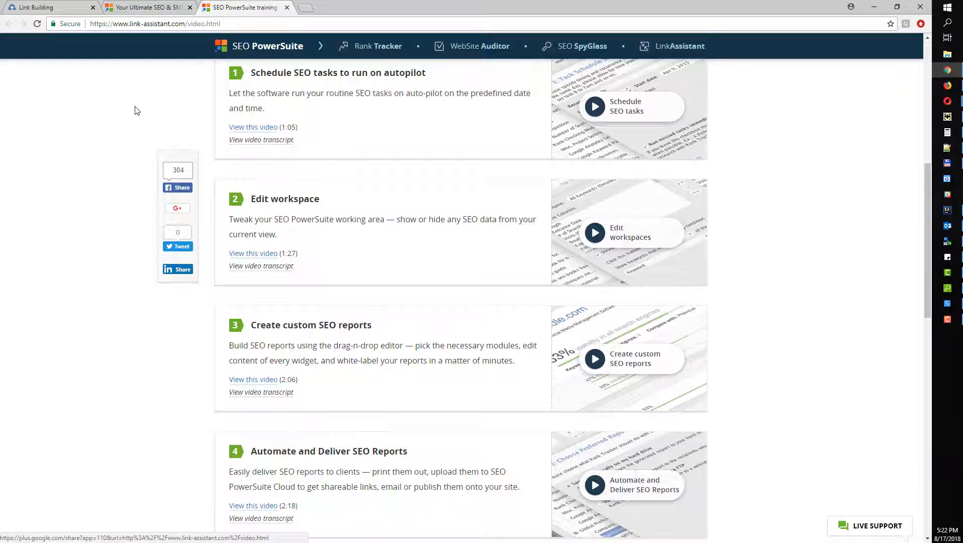
pyautogui.scroll(8, 134, 111)
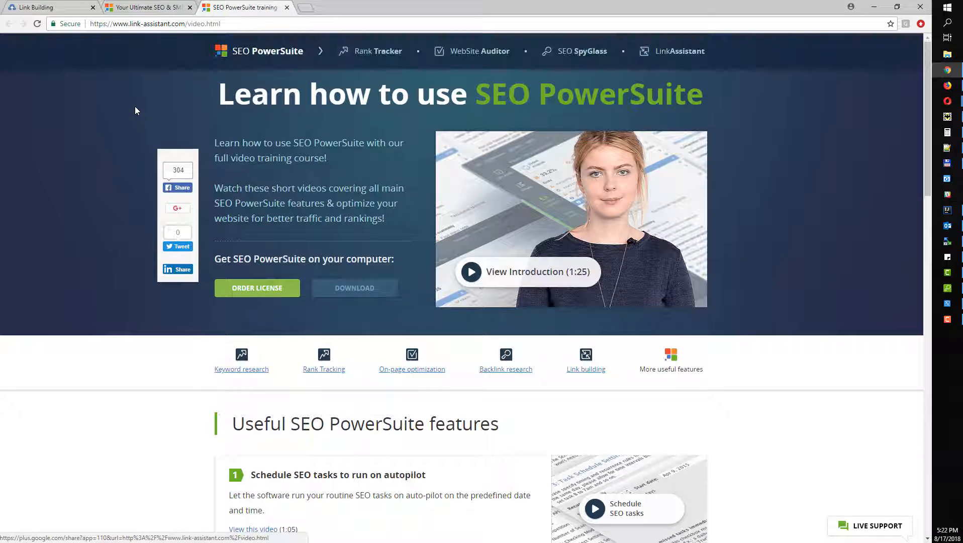
pyautogui.scroll(-3, 134, 111)
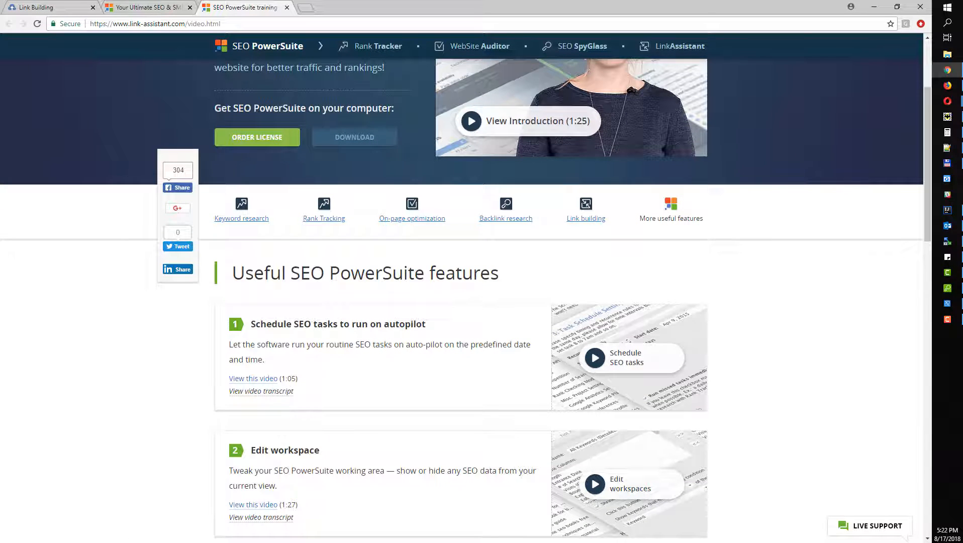
pyautogui.click(948, 102)
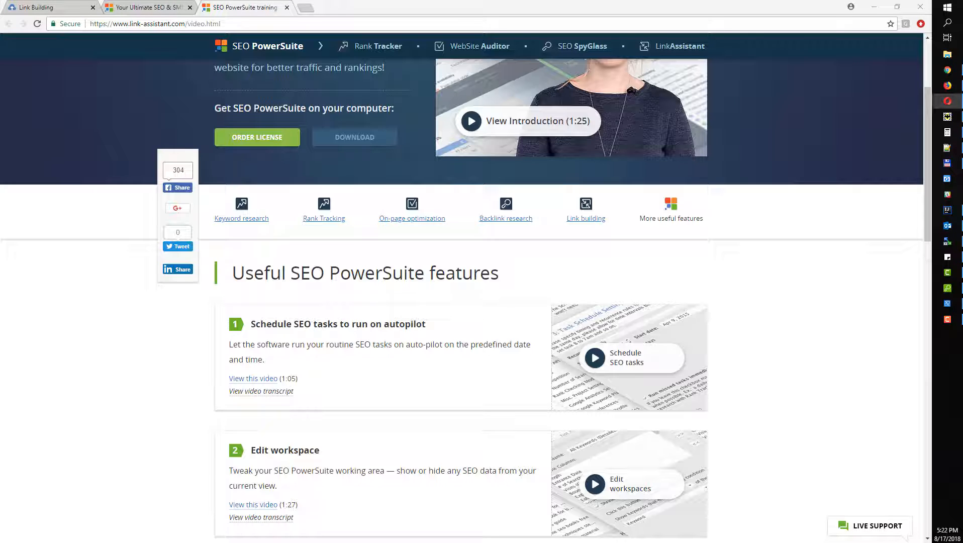